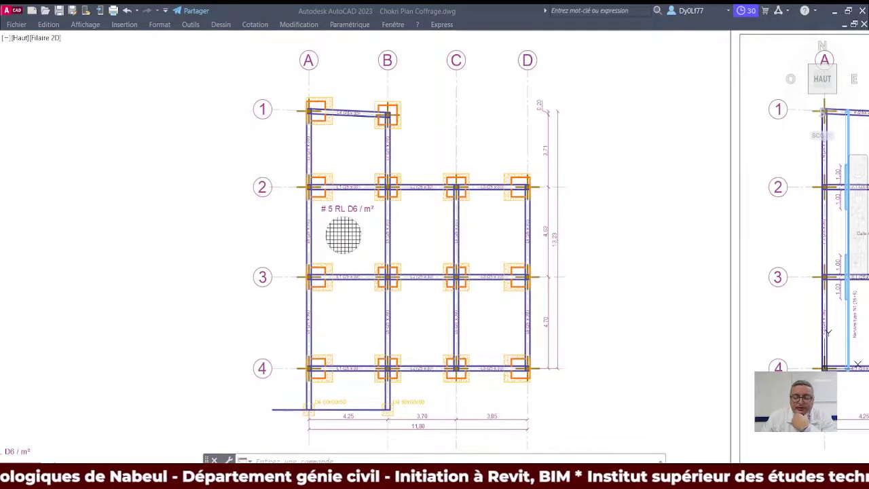
Pan the AutoCAD drawing to the grid 3–4 beams, the tie-beam section and the footing detail
{"action": "scroll", "coordinate": [309, 282], "scroll_direction": "up", "scroll_amount": 5}
{"action": "scroll", "coordinate": [339, 287], "scroll_direction": "up", "scroll_amount": 3}
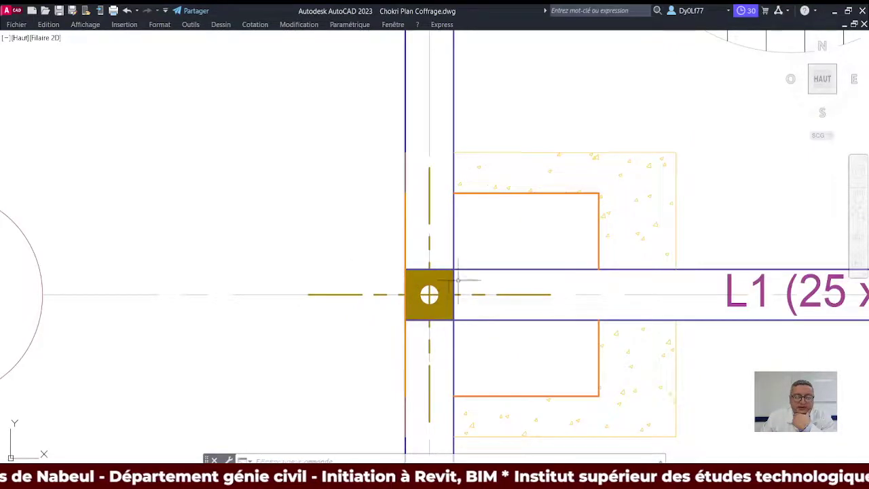
{"action": "scroll", "coordinate": [459, 279], "scroll_direction": "down", "scroll_amount": 5}
{"action": "middle_click_drag", "start_coordinate": [508, 318], "coordinate": [417, 151]}
{"action": "scroll", "coordinate": [390, 144], "scroll_direction": "down", "scroll_amount": 4}
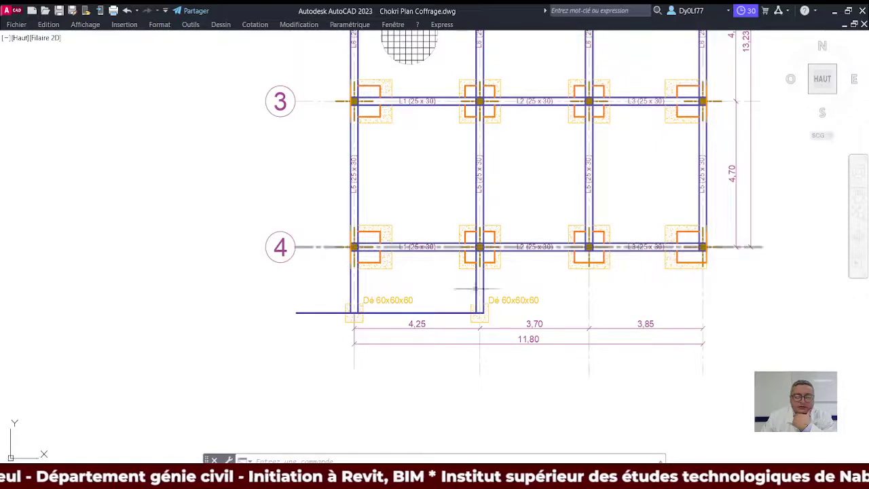
{"action": "scroll", "coordinate": [414, 302], "scroll_direction": "down", "scroll_amount": 3}
{"action": "mouse_move", "coordinate": [247, 303]}
{"action": "middle_mouse_down"}
{"action": "mouse_move", "coordinate": [320, 207]}
{"action": "mouse_move", "coordinate": [468, 241]}
{"action": "middle_mouse_up"}
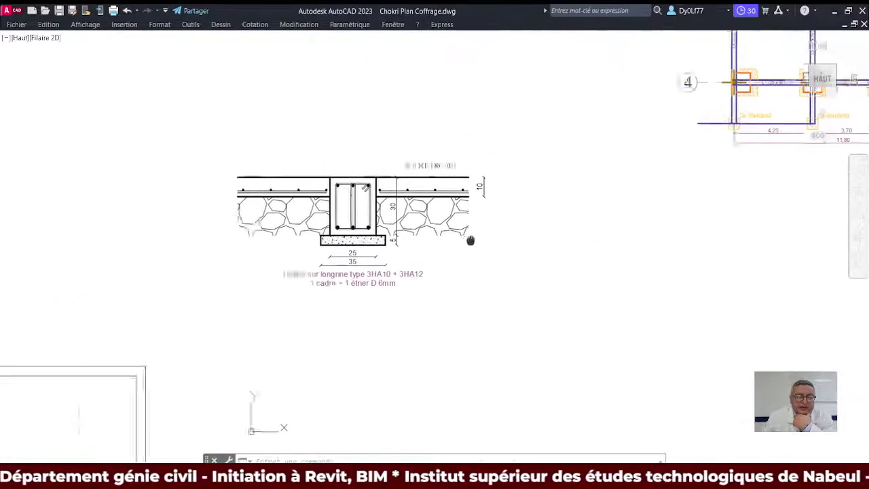
{"action": "middle_click_drag", "start_coordinate": [398, 349], "coordinate": [464, 211]}
Inspect the foundation plan around grid row 3 and undo the accidental footing hatch change
{"action": "scroll", "coordinate": [464, 212], "scroll_direction": "down", "scroll_amount": 3}
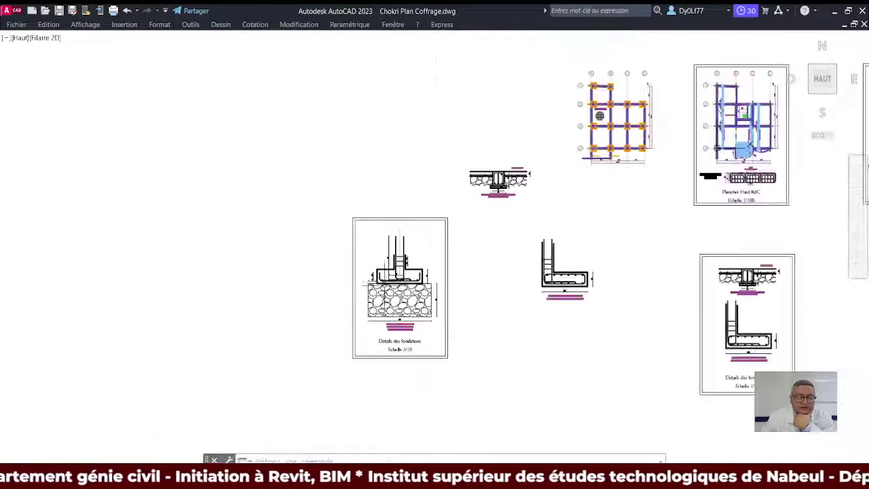
{"action": "scroll", "coordinate": [464, 211], "scroll_direction": "up", "scroll_amount": 5}
{"action": "scroll", "coordinate": [464, 211], "scroll_direction": "up", "scroll_amount": 2}
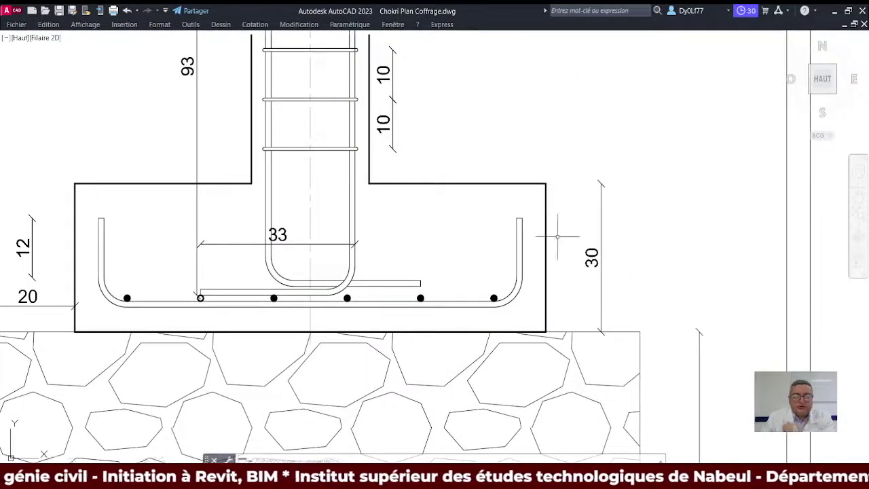
{"action": "scroll", "coordinate": [558, 245], "scroll_direction": "down", "scroll_amount": 5}
{"action": "scroll", "coordinate": [566, 229], "scroll_direction": "down", "scroll_amount": 3}
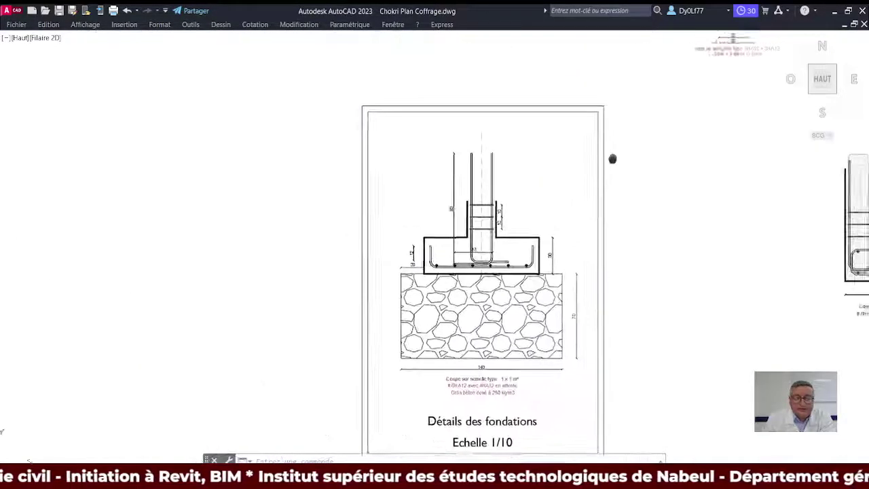
{"action": "middle_click_drag", "start_coordinate": [613, 157], "coordinate": [277, 355]}
{"action": "scroll", "coordinate": [577, 174], "scroll_direction": "up", "scroll_amount": 4}
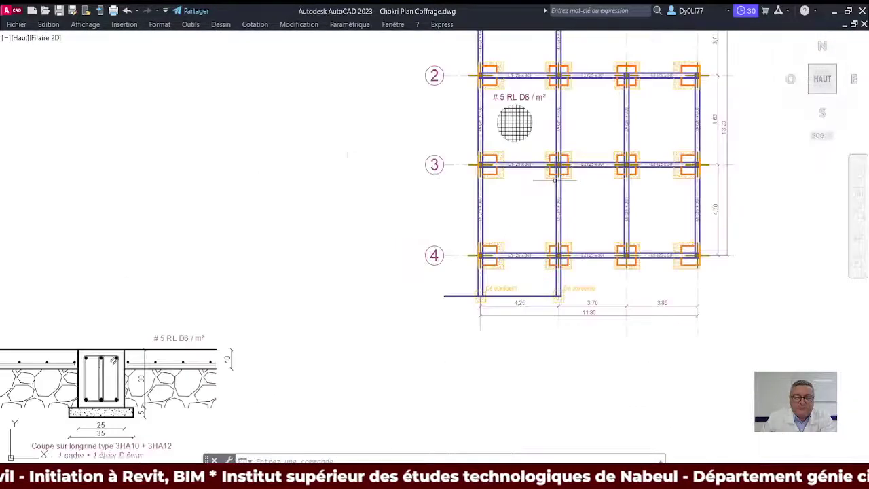
{"action": "scroll", "coordinate": [564, 166], "scroll_direction": "up", "scroll_amount": 2}
{"action": "middle_click_drag", "start_coordinate": [555, 159], "coordinate": [377, 240]}
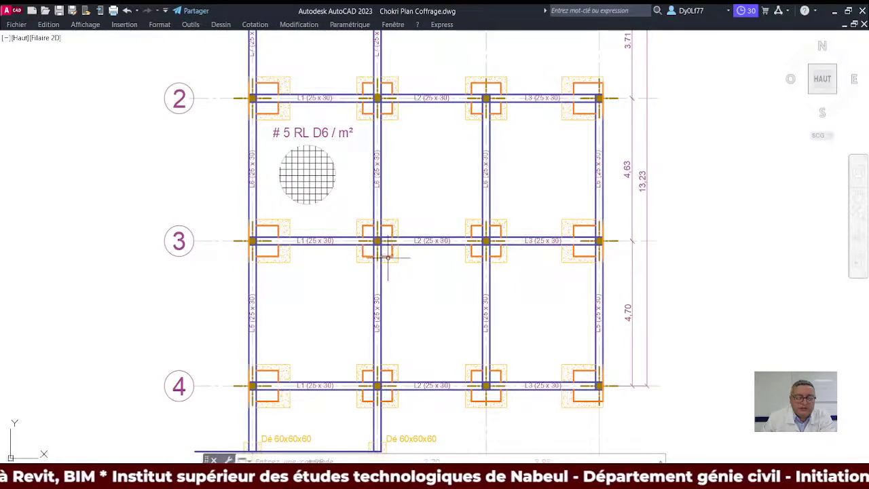
{"action": "key", "text": "ctrl+z"}
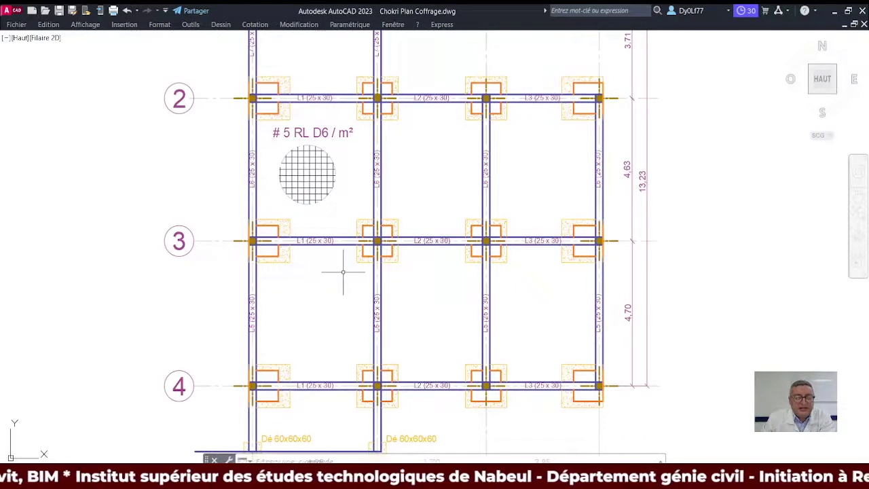
{"action": "middle_click_drag", "start_coordinate": [310, 339], "coordinate": [294, 243]}
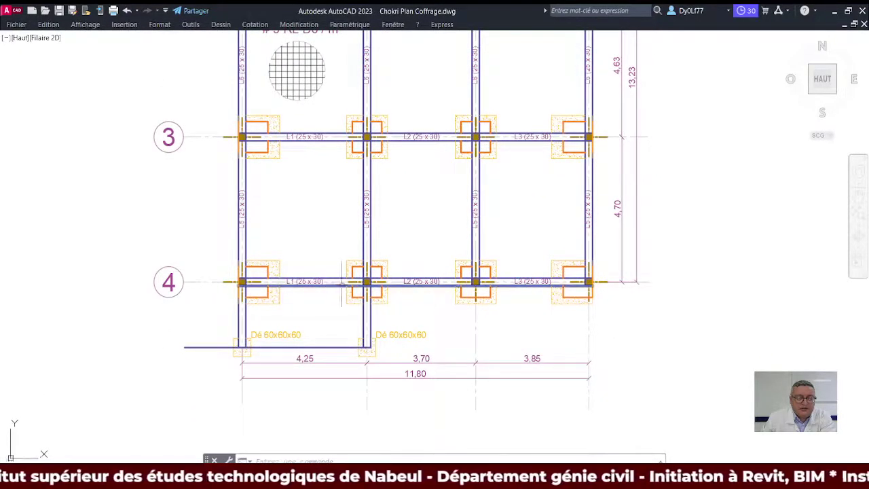
Zoom out to the whole foundation plan and other sheets, then enlarge the longrine section detail
{"action": "scroll", "coordinate": [303, 282], "scroll_direction": "up", "scroll_amount": 5}
{"action": "scroll", "coordinate": [303, 282], "scroll_direction": "up", "scroll_amount": 3}
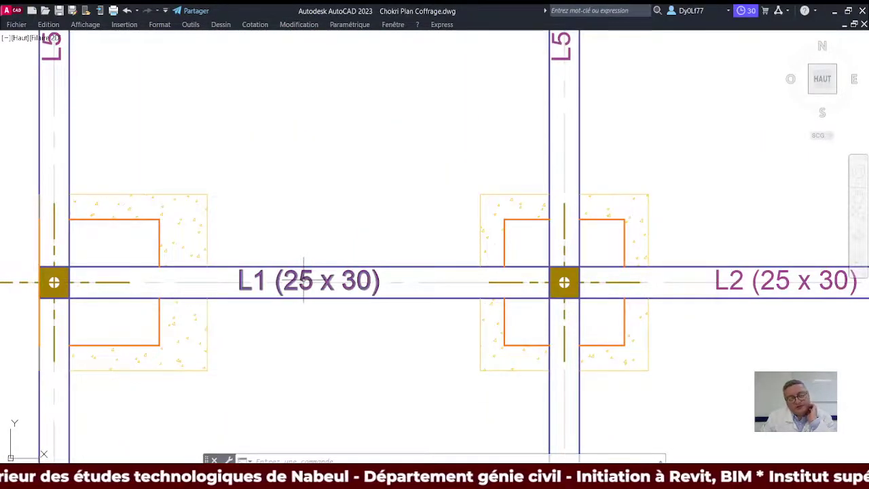
{"action": "scroll", "coordinate": [319, 282], "scroll_direction": "down", "scroll_amount": 5}
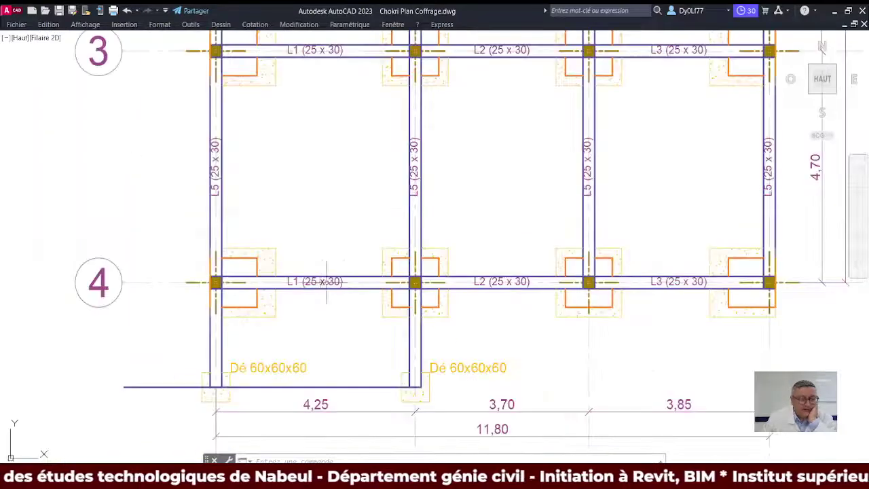
{"action": "scroll", "coordinate": [345, 282], "scroll_direction": "down", "scroll_amount": 2}
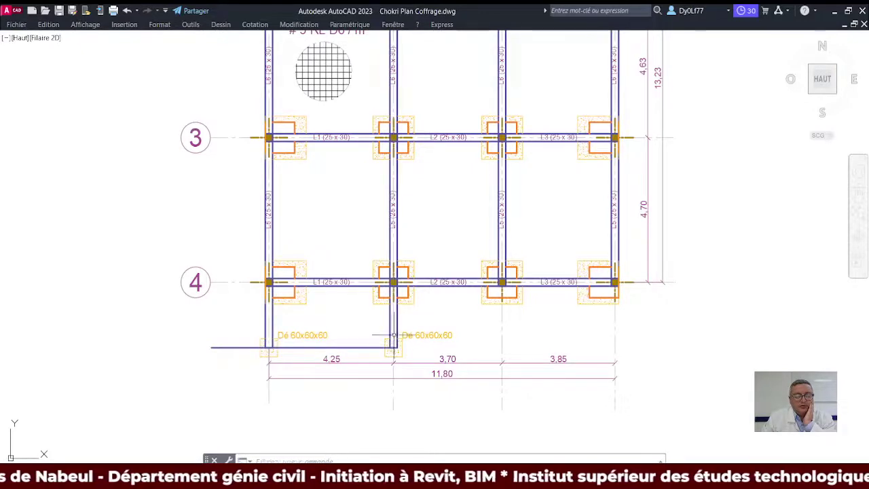
{"action": "scroll", "coordinate": [392, 348], "scroll_direction": "down", "scroll_amount": 2}
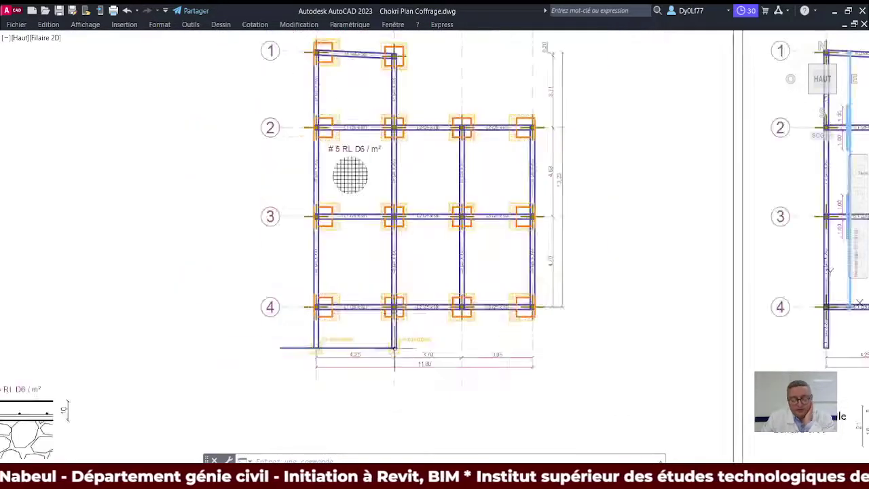
{"action": "middle_click_drag", "start_coordinate": [412, 215], "coordinate": [353, 338]}
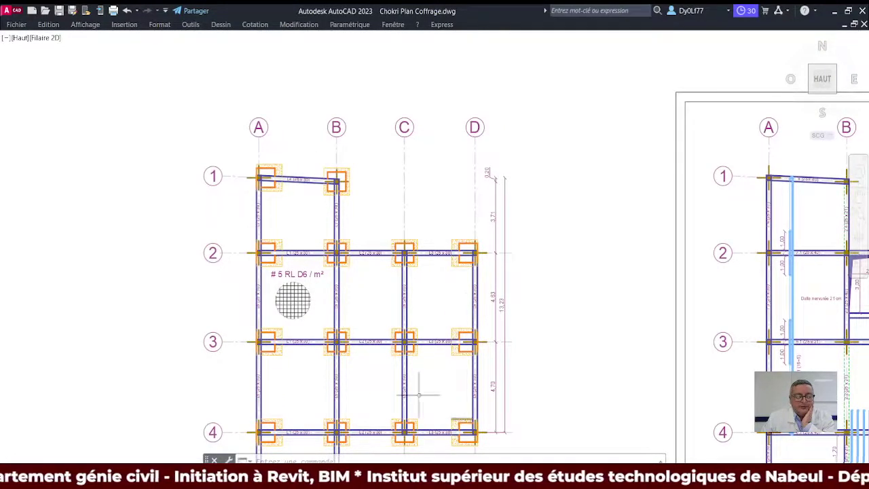
{"action": "scroll", "coordinate": [397, 400], "scroll_direction": "down", "scroll_amount": 2}
{"action": "middle_click_drag", "start_coordinate": [396, 400], "coordinate": [408, 203]}
{"action": "scroll", "coordinate": [408, 203], "scroll_direction": "down", "scroll_amount": 2}
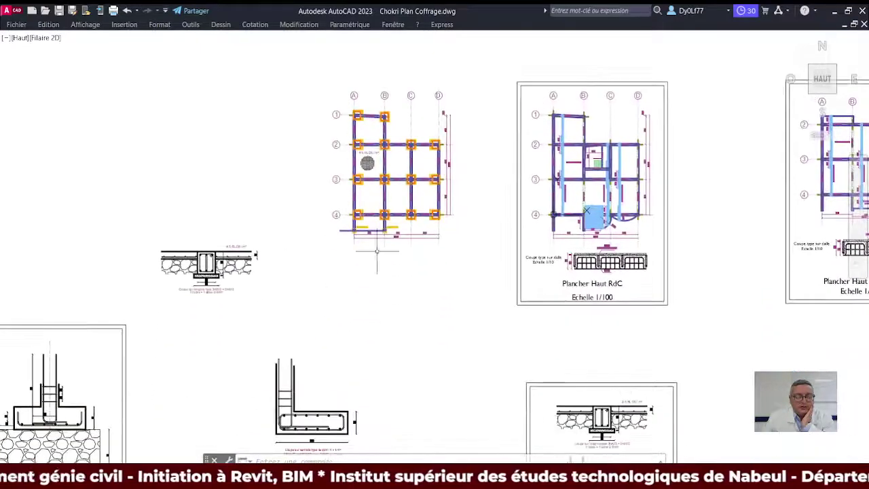
{"action": "scroll", "coordinate": [594, 392], "scroll_direction": "up", "scroll_amount": 3}
{"action": "scroll", "coordinate": [594, 393], "scroll_direction": "up", "scroll_amount": 2}
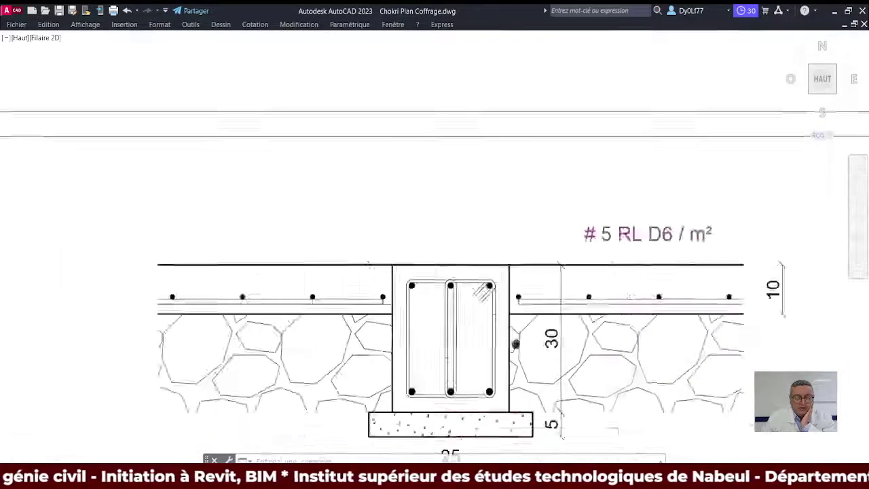
{"action": "middle_click_drag", "start_coordinate": [714, 269], "coordinate": [501, 211]}
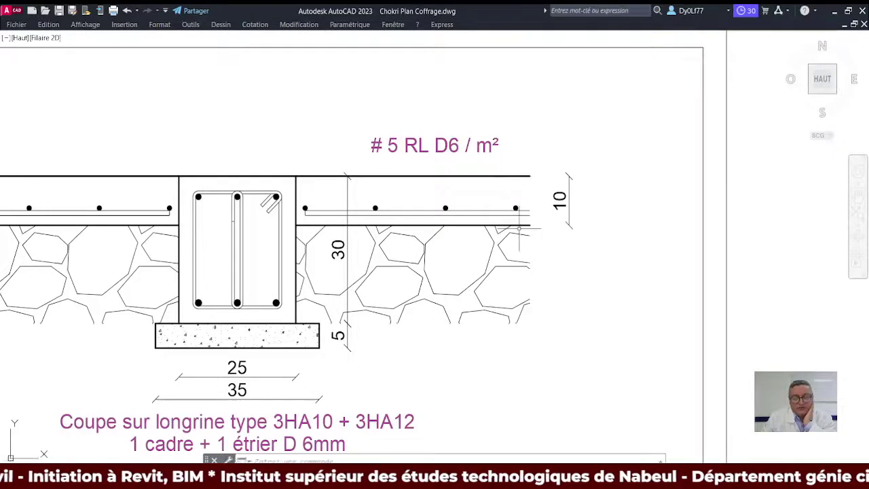
Return to the floor-plan sheets and review grids 1–4 of the foundation plan
{"action": "scroll", "coordinate": [519, 228], "scroll_direction": "down", "scroll_amount": 3}
{"action": "scroll", "coordinate": [519, 228], "scroll_direction": "down", "scroll_amount": 3}
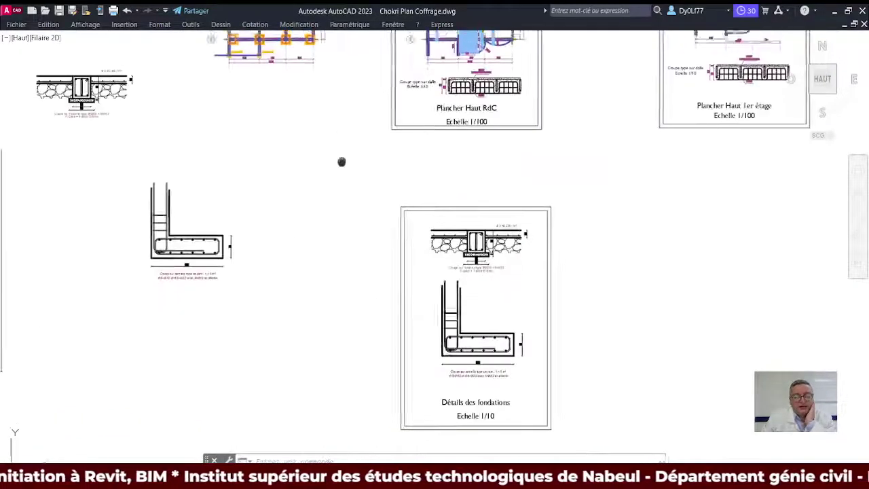
{"action": "middle_click_drag", "start_coordinate": [342, 163], "coordinate": [307, 404]}
{"action": "scroll", "coordinate": [218, 271], "scroll_direction": "up", "scroll_amount": 6}
{"action": "mouse_move", "coordinate": [224, 271]}
{"action": "middle_mouse_down"}
{"action": "mouse_move", "coordinate": [294, 287]}
{"action": "mouse_move", "coordinate": [369, 271]}
{"action": "middle_mouse_up"}
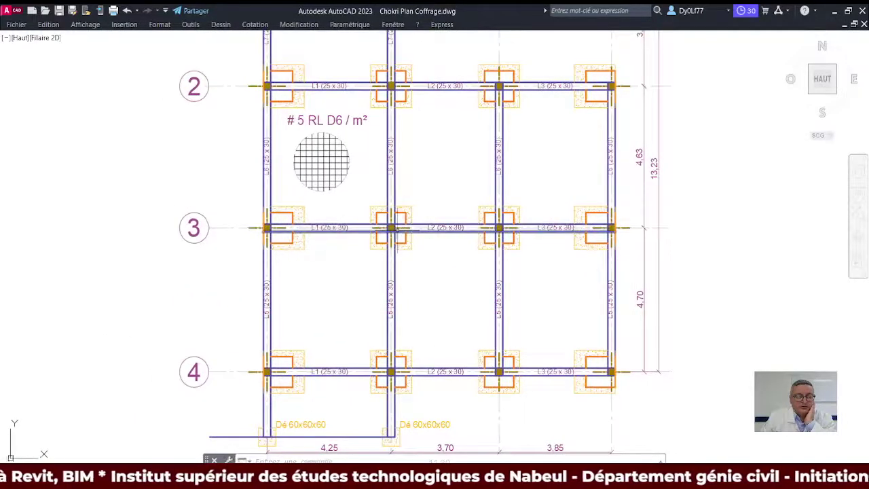
{"action": "scroll", "coordinate": [390, 228], "scroll_direction": "up", "scroll_amount": 4}
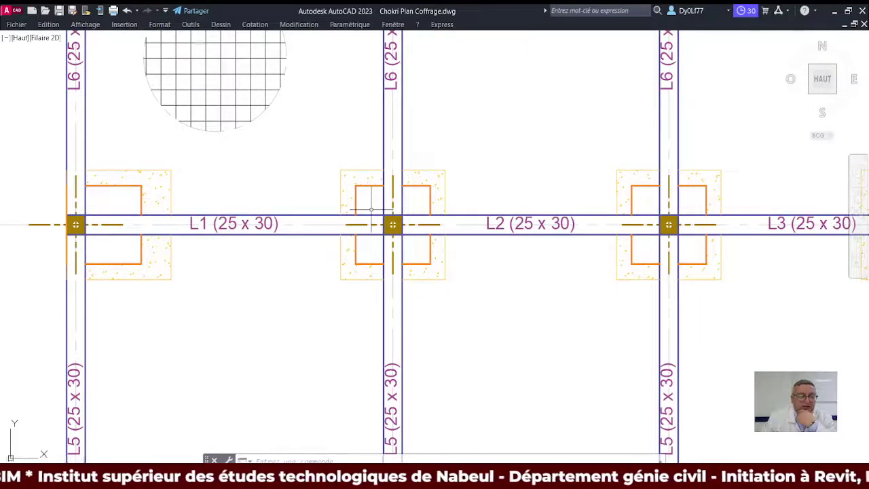
{"action": "scroll", "coordinate": [371, 210], "scroll_direction": "down", "scroll_amount": 2}
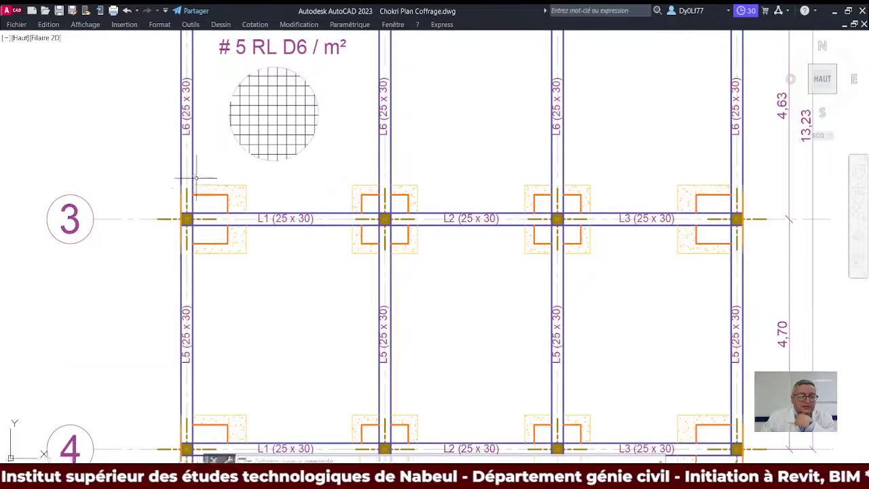
{"action": "scroll", "coordinate": [208, 162], "scroll_direction": "down", "scroll_amount": 2}
{"action": "middle_click_drag", "start_coordinate": [229, 162], "coordinate": [248, 245]}
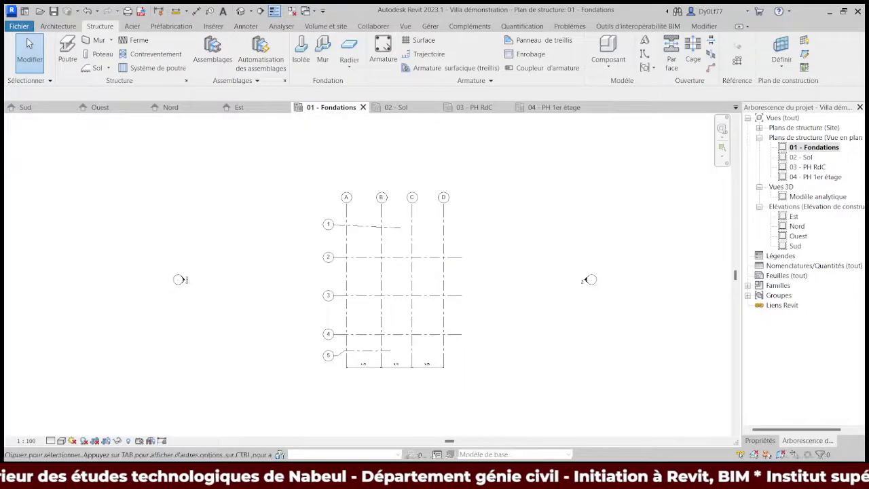
Open the Sud elevation view from the project browser
{"action": "scroll", "coordinate": [392, 227], "scroll_direction": "up", "scroll_amount": 5}
{"action": "middle_click_drag", "start_coordinate": [396, 278], "coordinate": [401, 225]}
{"action": "scroll", "coordinate": [401, 225], "scroll_direction": "down", "scroll_amount": 4}
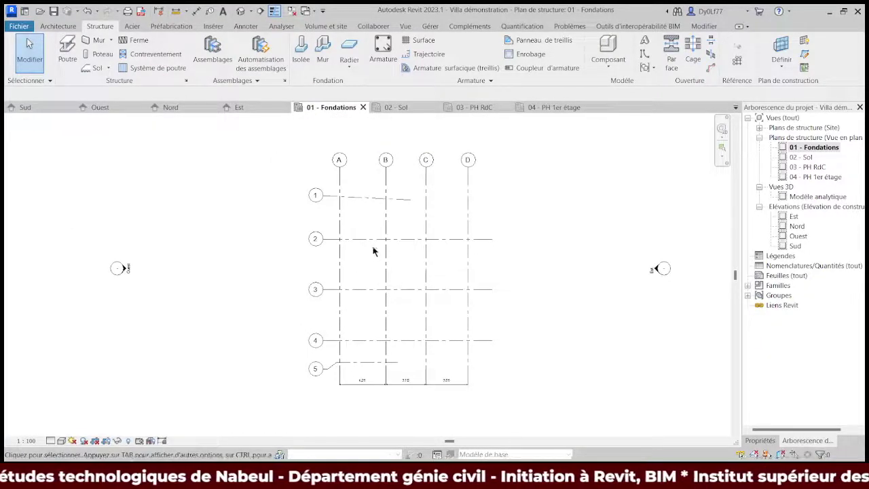
{"action": "left_click", "coordinate": [27, 107]}
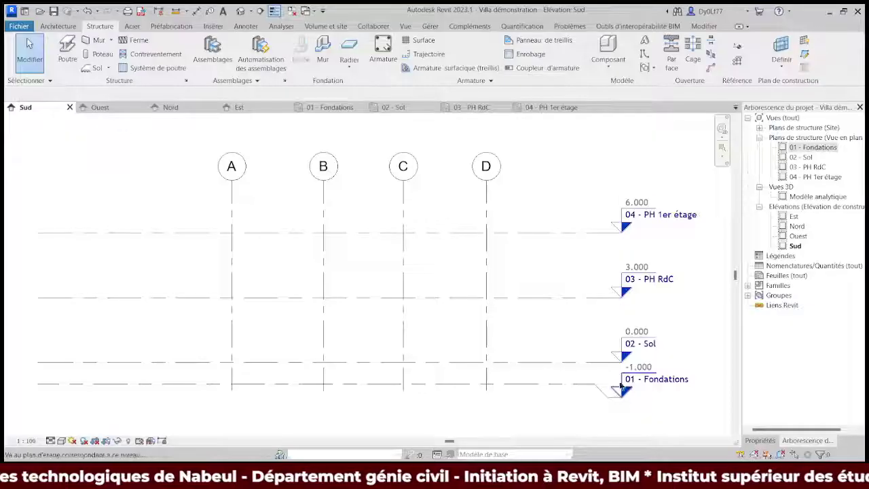
{"action": "scroll", "coordinate": [606, 400], "scroll_direction": "up", "scroll_amount": 2}
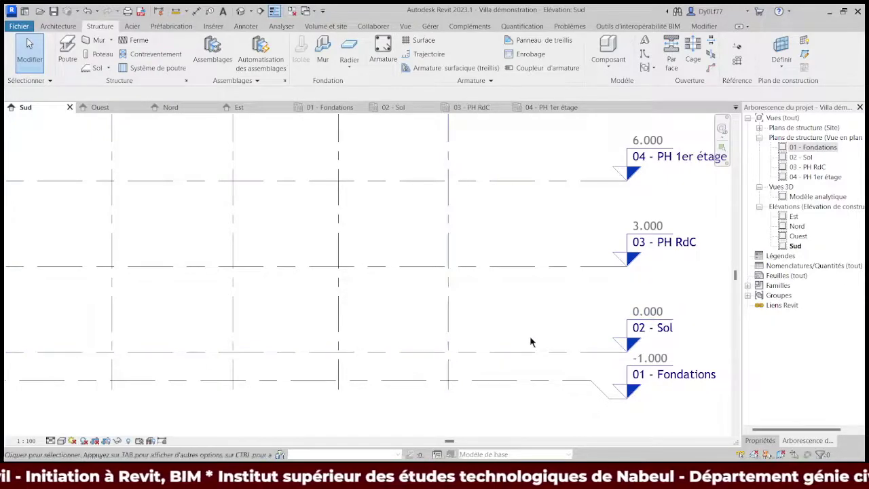
Check the levels -1.000, 0.000 and 3.000 near grid D, then open the 01 - Fondations plan
{"action": "middle_click_drag", "start_coordinate": [520, 362], "coordinate": [561, 279]}
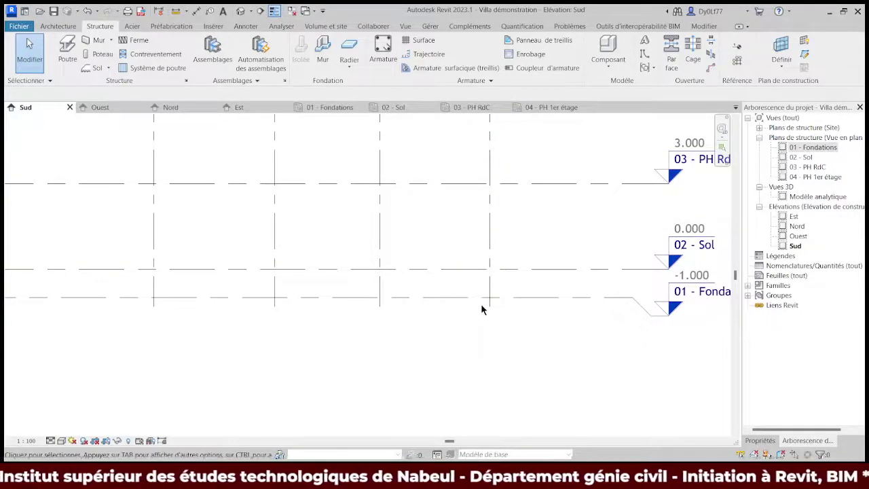
{"action": "scroll", "coordinate": [489, 277], "scroll_direction": "up", "scroll_amount": 1}
{"action": "middle_click_drag", "start_coordinate": [489, 277], "coordinate": [457, 325]}
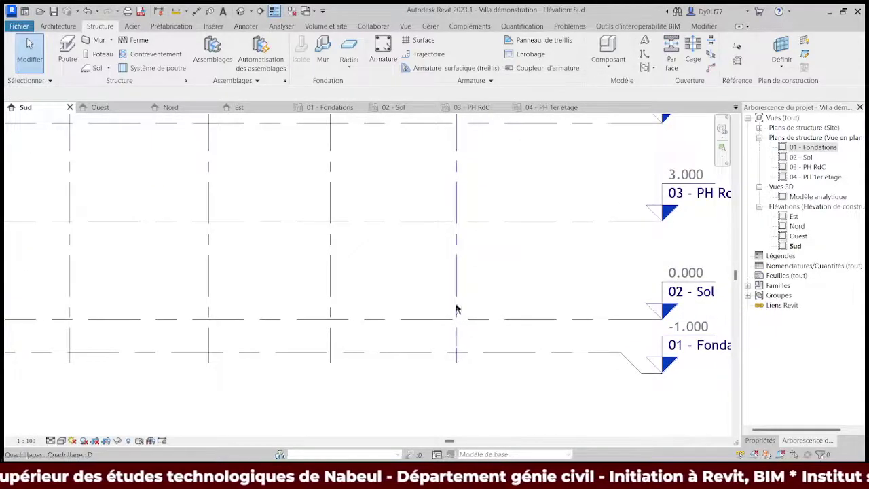
{"action": "middle_click_drag", "start_coordinate": [484, 290], "coordinate": [281, 248]}
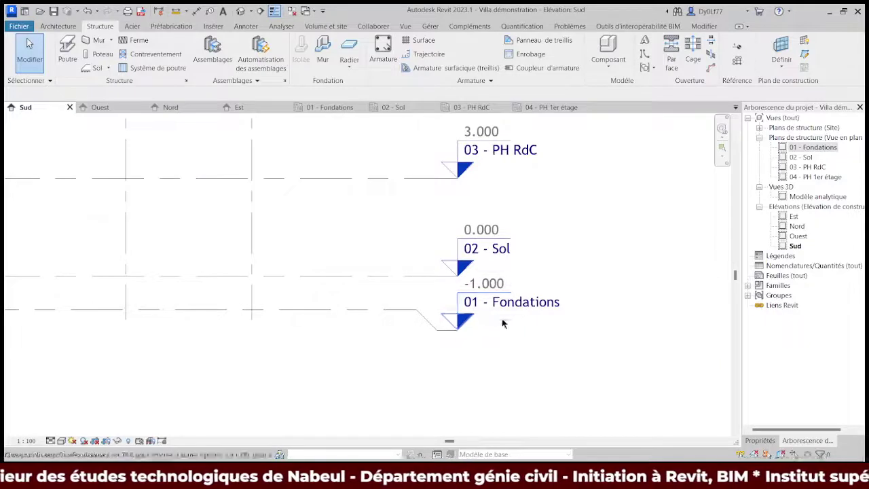
{"action": "double_click", "coordinate": [457, 325]}
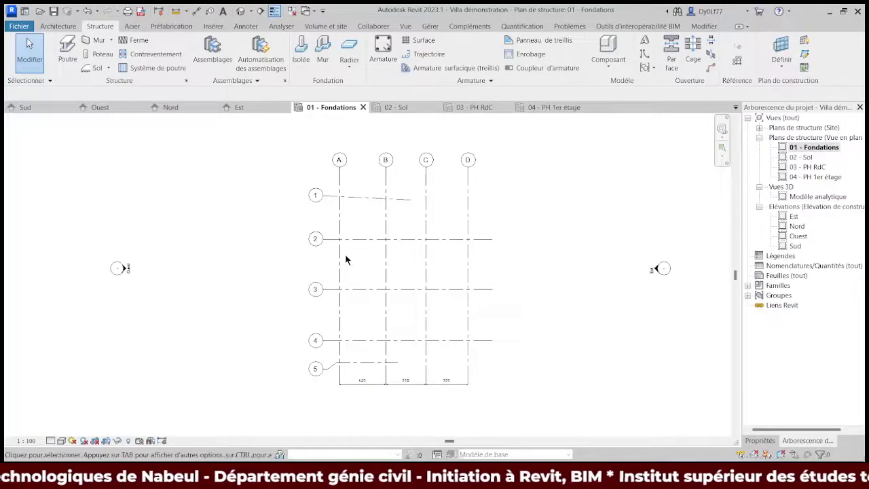
{"action": "left_click", "coordinate": [46, 107]}
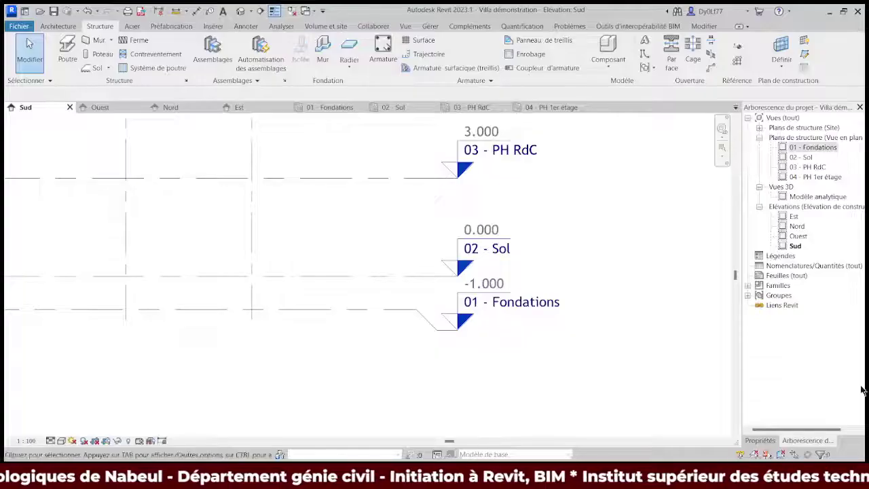
{"action": "left_click", "coordinate": [761, 440]}
{"action": "left_click", "coordinate": [791, 441]}
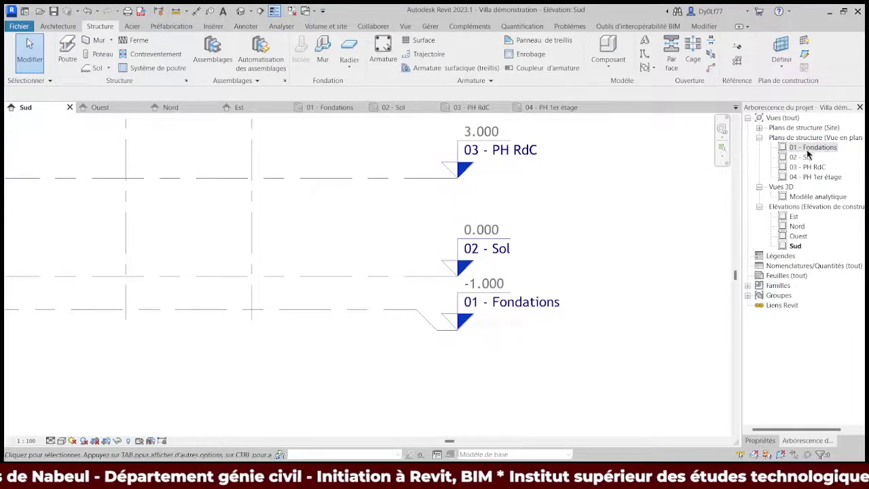
{"action": "double_click", "coordinate": [808, 148]}
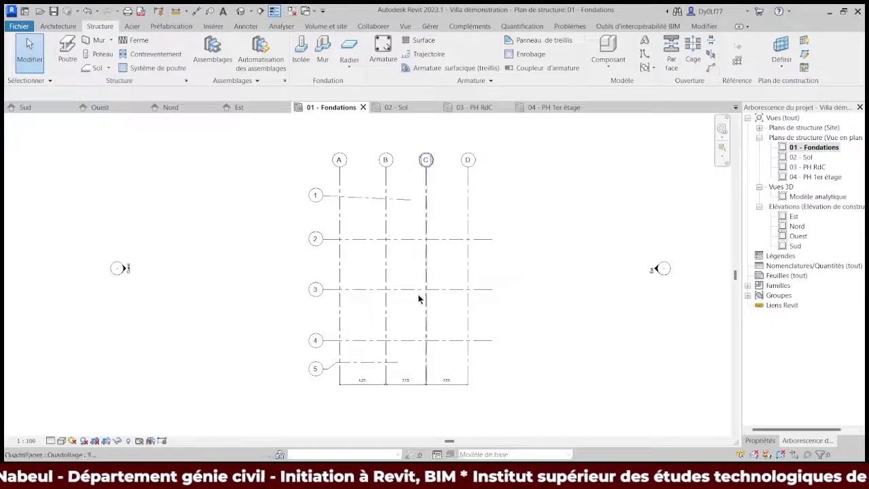
{"action": "scroll", "coordinate": [419, 281], "scroll_direction": "down", "scroll_amount": 1}
{"action": "scroll", "coordinate": [414, 275], "scroll_direction": "up", "scroll_amount": 3}
{"action": "middle_click_drag", "start_coordinate": [417, 274], "coordinate": [405, 292]}
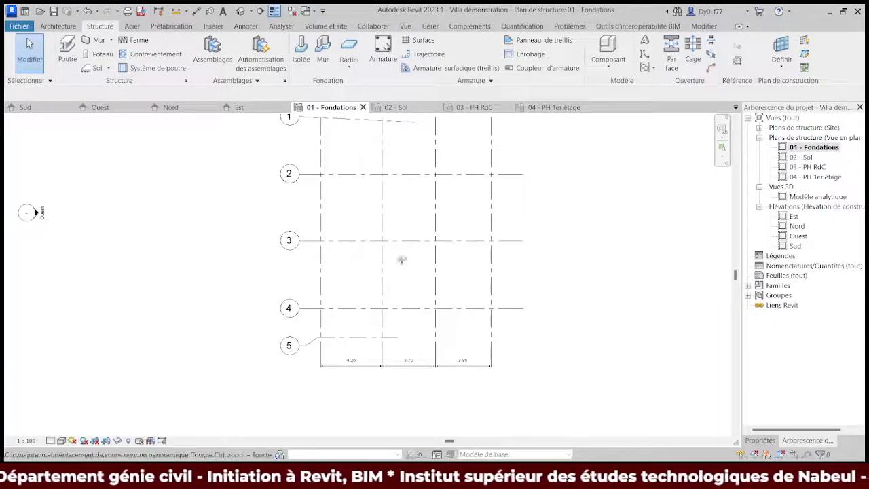
{"action": "middle_click_drag", "start_coordinate": [394, 258], "coordinate": [392, 214]}
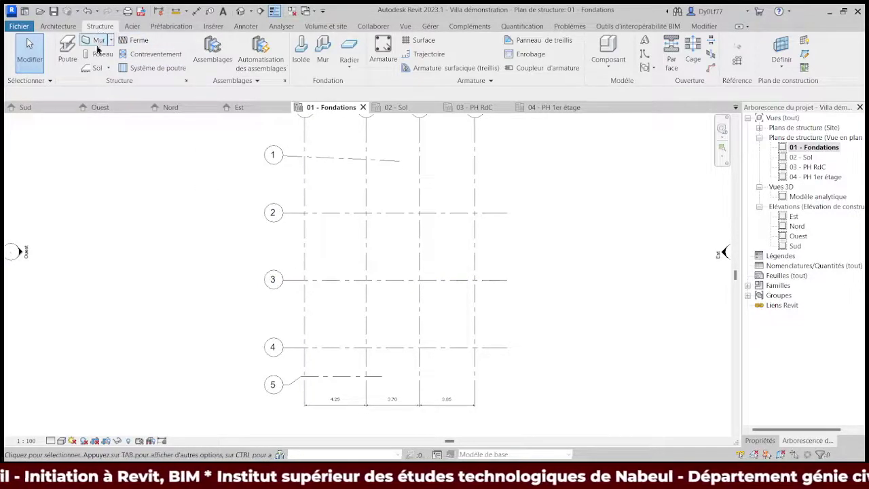
Start an isolated footing and show the M_Base-Rectangulaire 1800 x 1200 x 450mm type properties
{"action": "left_click", "coordinate": [302, 58]}
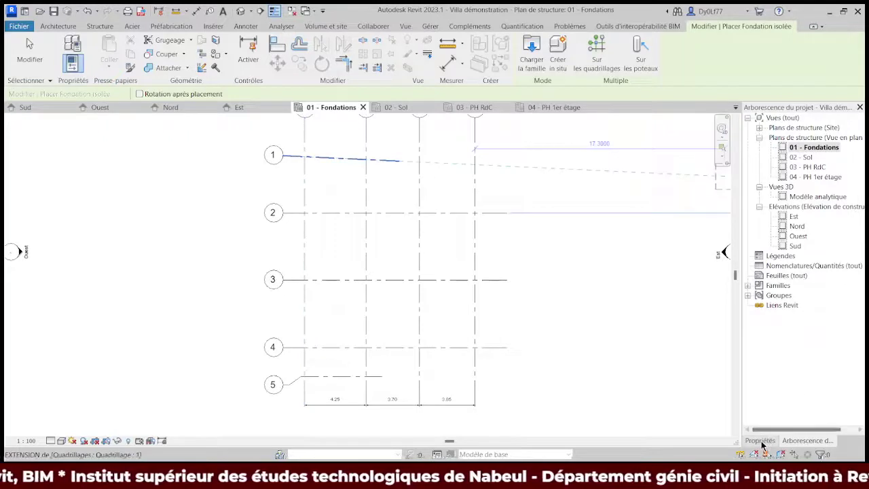
{"action": "left_click", "coordinate": [760, 440]}
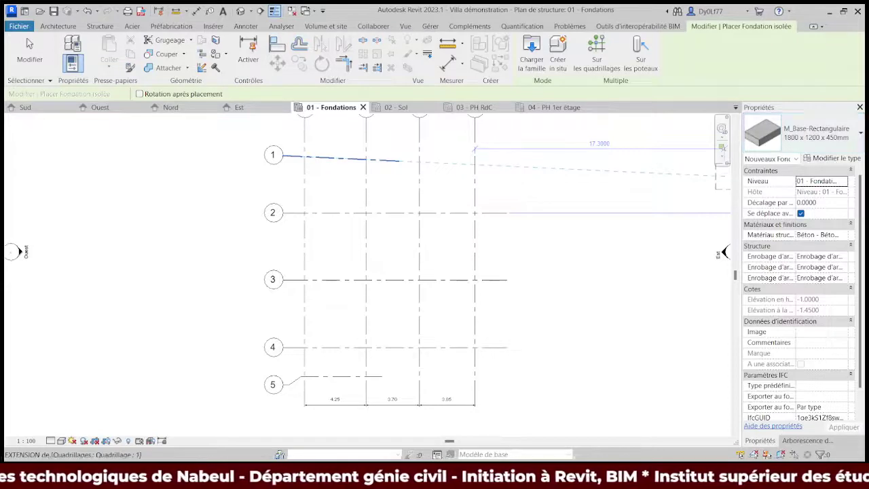
Load the Base rectangulaire 1800mm x 1200mm x 450mm foundation family
{"action": "left_click", "coordinate": [526, 53]}
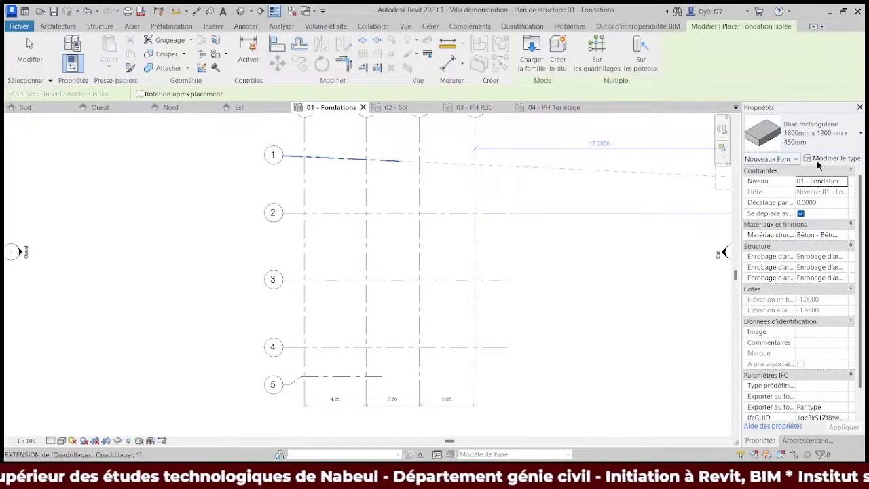
Duplicate the footing type as Semelle S1 1m x 1m x 30cm with matching width, length and thickness
{"action": "left_click", "coordinate": [840, 159]}
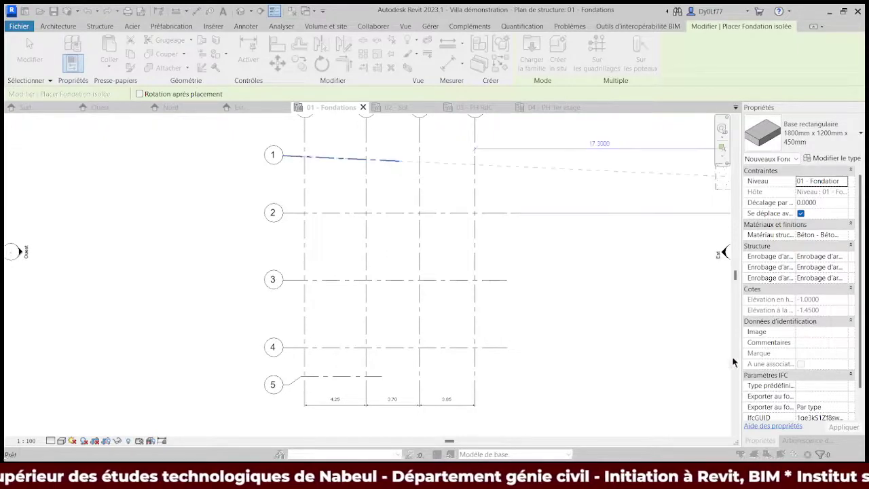
Place Semelle S1 footings at grid intersections A/1 and B/1
{"action": "left_click", "coordinate": [475, 214]}
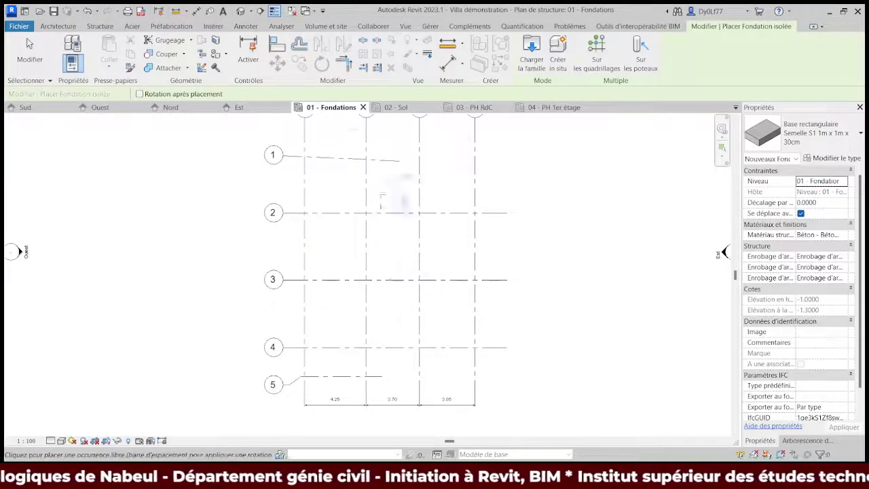
{"action": "left_click", "coordinate": [304, 157]}
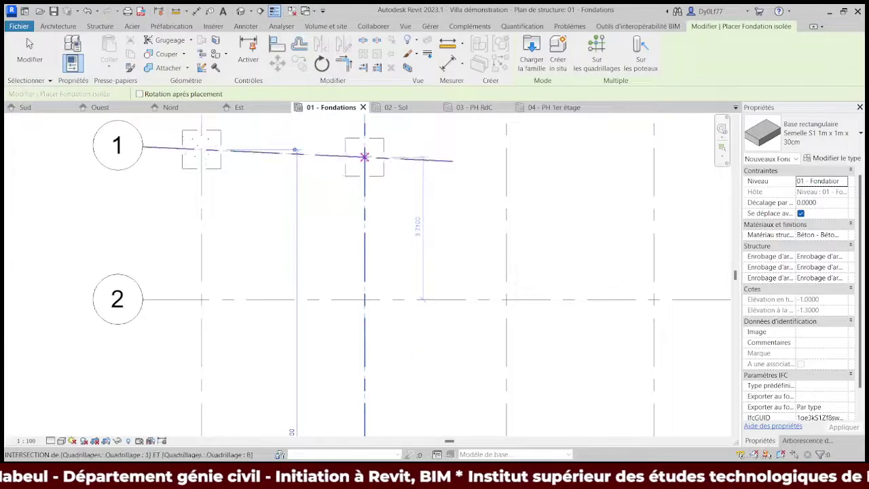
{"action": "left_click", "coordinate": [365, 158]}
{"action": "scroll", "coordinate": [312, 237], "scroll_direction": "down", "scroll_amount": 3}
{"action": "middle_click_drag", "start_coordinate": [343, 398], "coordinate": [344, 287]}
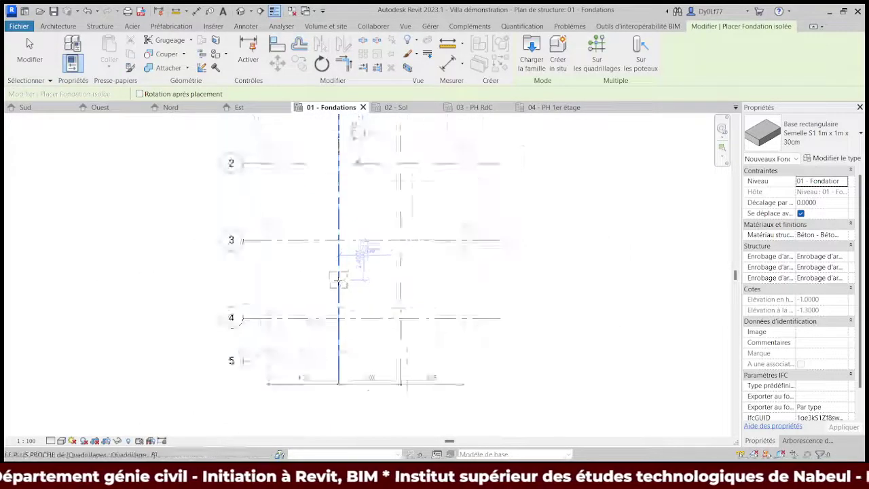
{"action": "scroll", "coordinate": [344, 287], "scroll_direction": "down", "scroll_amount": 3}
Crossing-select grids A–D and 2–4 with Sur les quadrillages to place footings at every intersection
{"action": "left_click", "coordinate": [598, 65]}
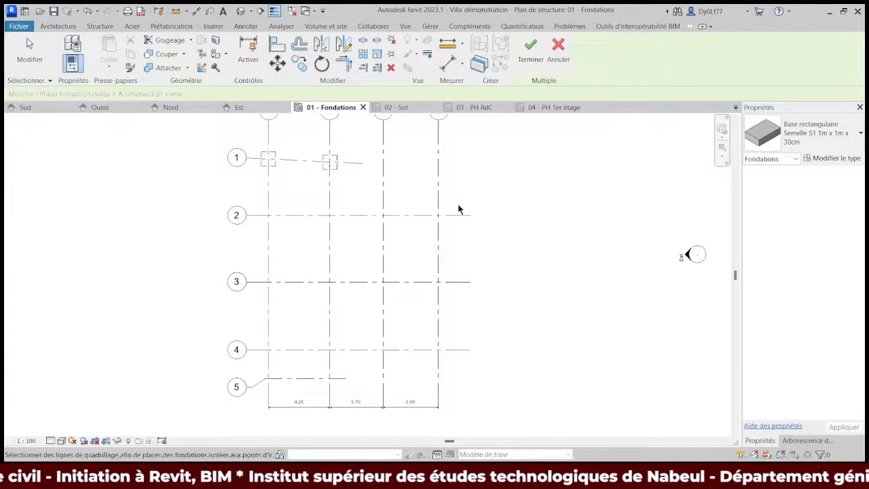
{"action": "left_click_drag", "start_coordinate": [459, 205], "coordinate": [258, 360]}
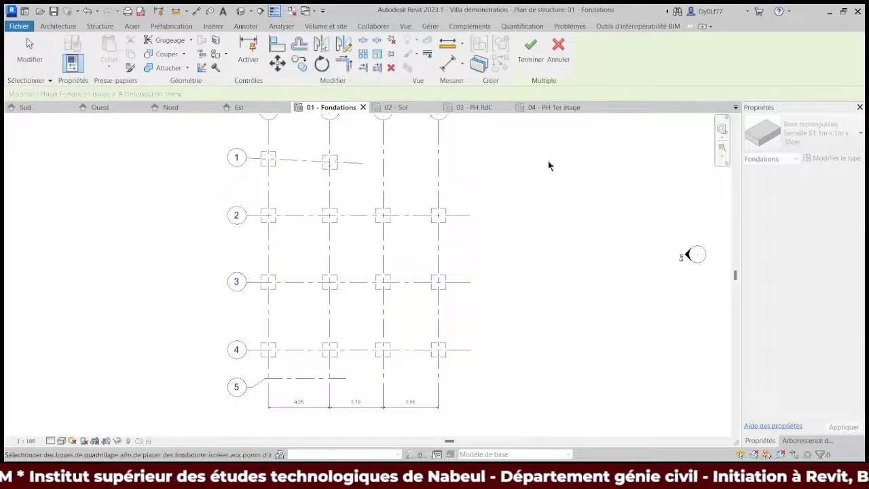
{"action": "left_click", "coordinate": [527, 55]}
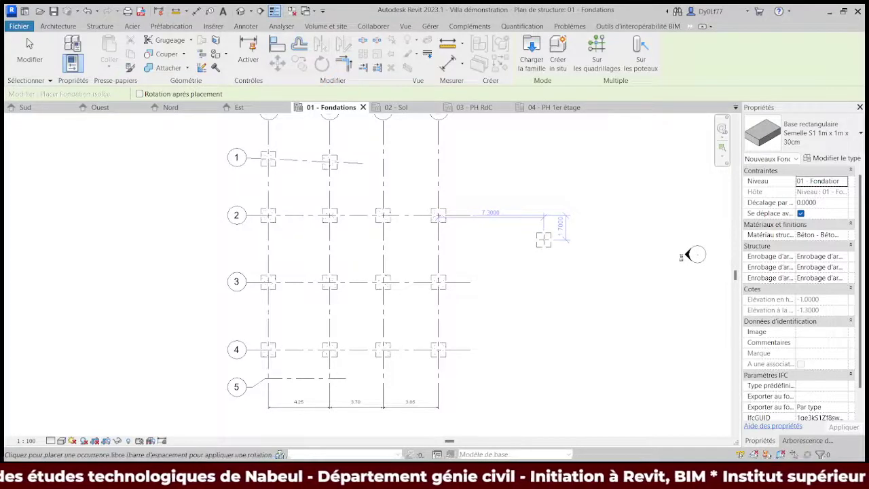
{"action": "key", "text": "Escape"}
{"action": "key", "text": "Escape"}
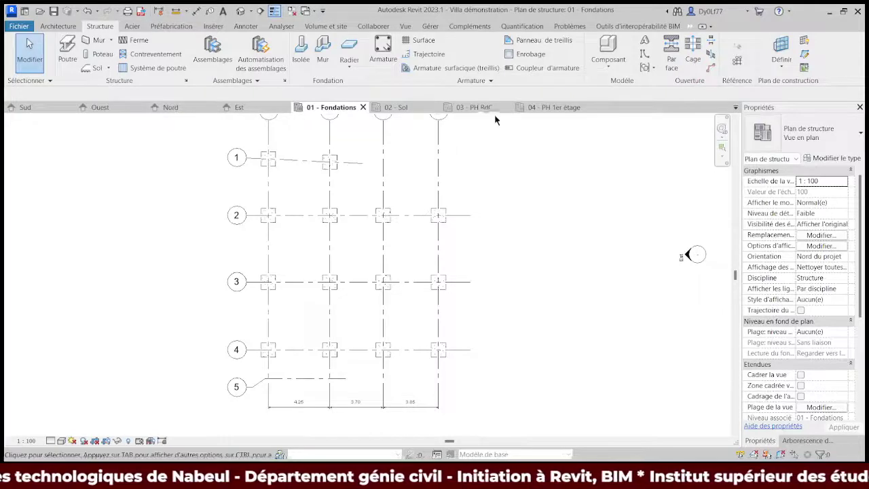
{"action": "mouse_move", "coordinate": [178, 108]}
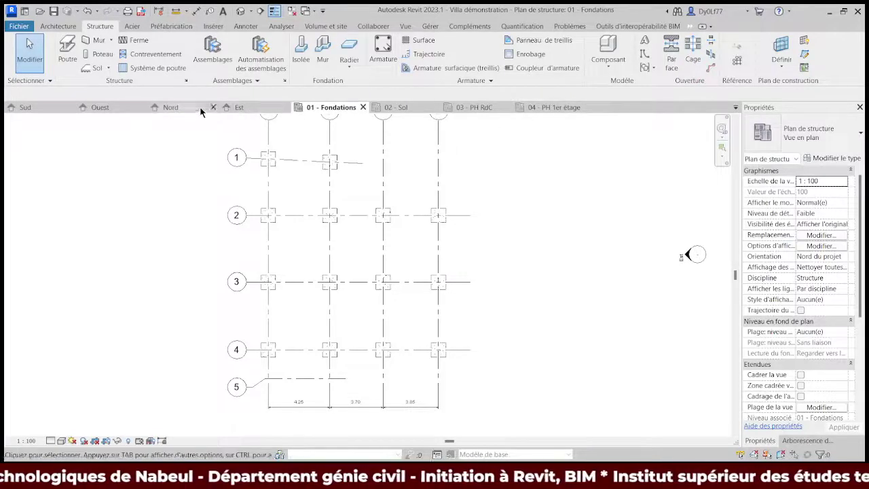
Frame all levels and grid heads A–D in the Sud elevation to see footings at -1.000
{"action": "left_click", "coordinate": [33, 107]}
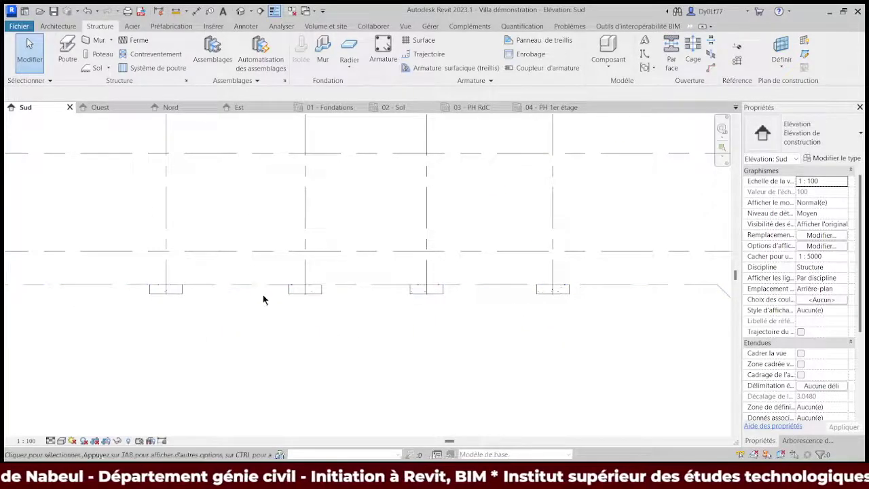
{"action": "middle_click_drag", "start_coordinate": [532, 302], "coordinate": [421, 303]}
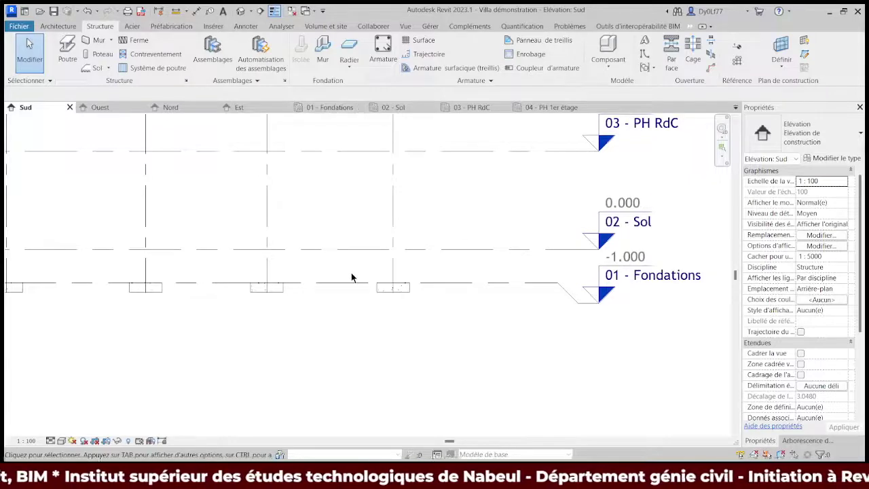
{"action": "scroll", "coordinate": [352, 277], "scroll_direction": "down", "scroll_amount": 3}
{"action": "middle_click_drag", "start_coordinate": [288, 270], "coordinate": [378, 317]}
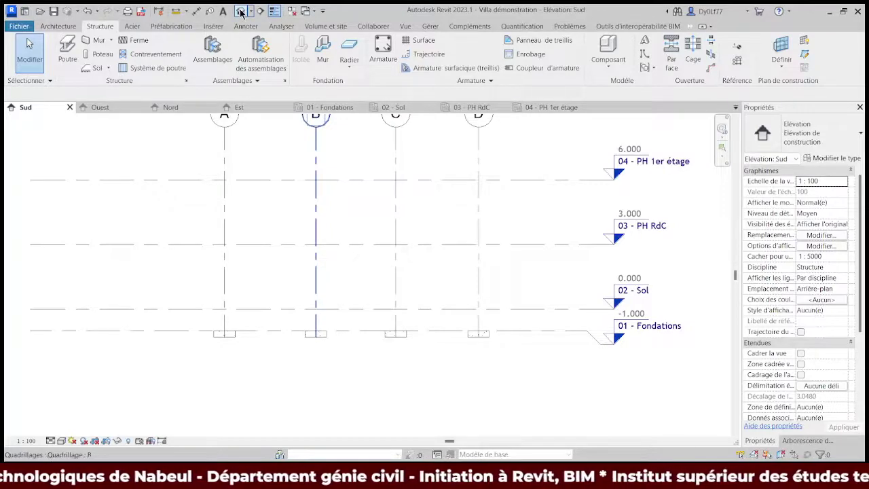
Open the default 3D view and frame the footings across grids 3, 4 and 5
{"action": "left_click", "coordinate": [242, 11]}
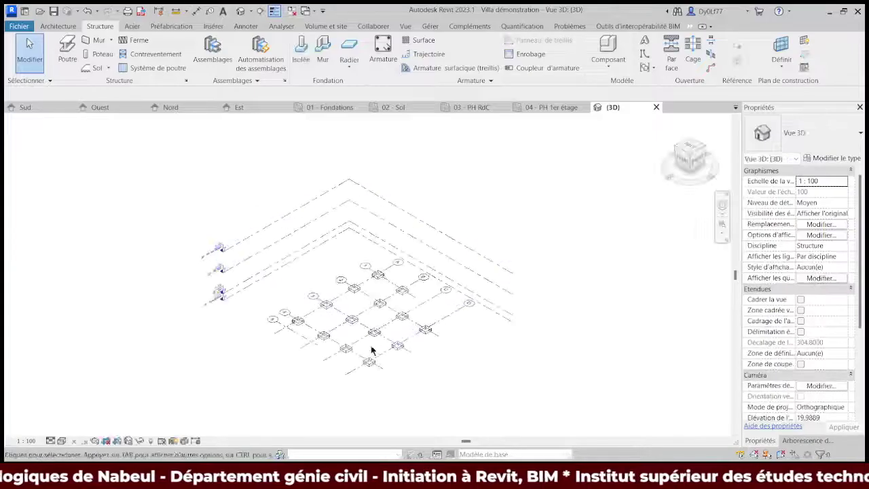
{"action": "scroll", "coordinate": [371, 350], "scroll_direction": "up", "scroll_amount": 3}
{"action": "scroll", "coordinate": [316, 229], "scroll_direction": "down", "scroll_amount": 2}
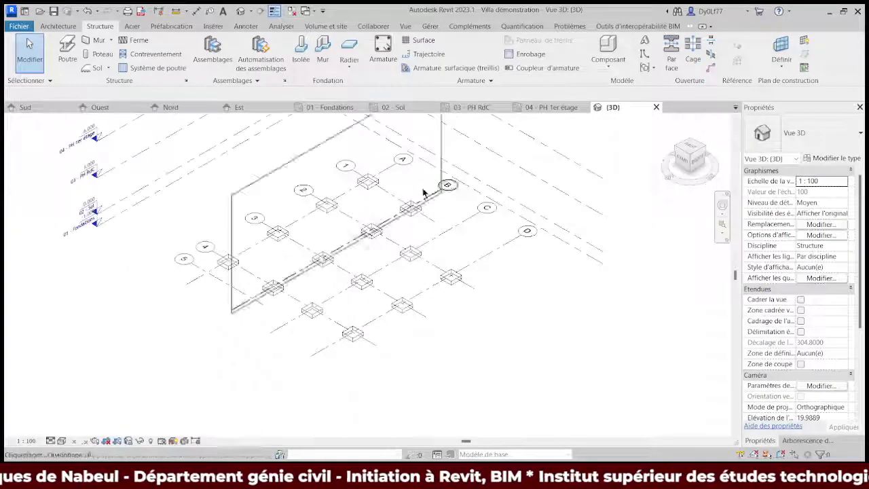
{"action": "mouse_move", "coordinate": [413, 201]}
{"action": "middle_mouse_down"}
{"action": "mouse_move", "coordinate": [371, 260]}
{"action": "mouse_move", "coordinate": [421, 238]}
{"action": "mouse_move", "coordinate": [394, 198]}
{"action": "middle_mouse_up"}
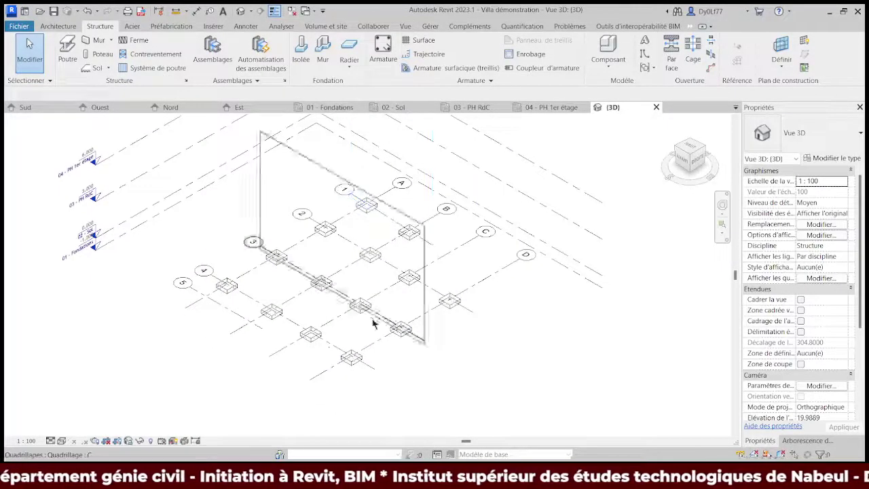
{"action": "scroll", "coordinate": [328, 304], "scroll_direction": "up", "scroll_amount": 2}
{"action": "scroll", "coordinate": [211, 323], "scroll_direction": "up", "scroll_amount": 2}
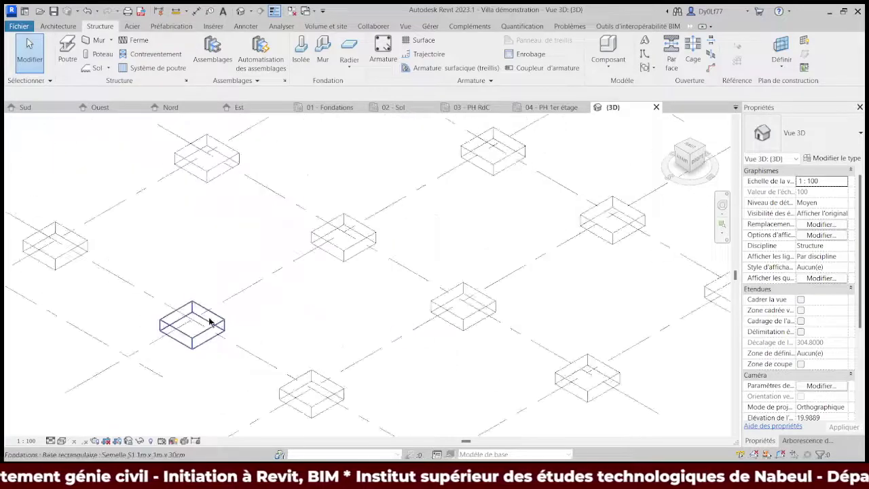
{"action": "scroll", "coordinate": [211, 322], "scroll_direction": "down", "scroll_amount": 2}
{"action": "middle_click_drag", "start_coordinate": [523, 238], "coordinate": [423, 287]}
{"action": "scroll", "coordinate": [367, 294], "scroll_direction": "down", "scroll_amount": 1}
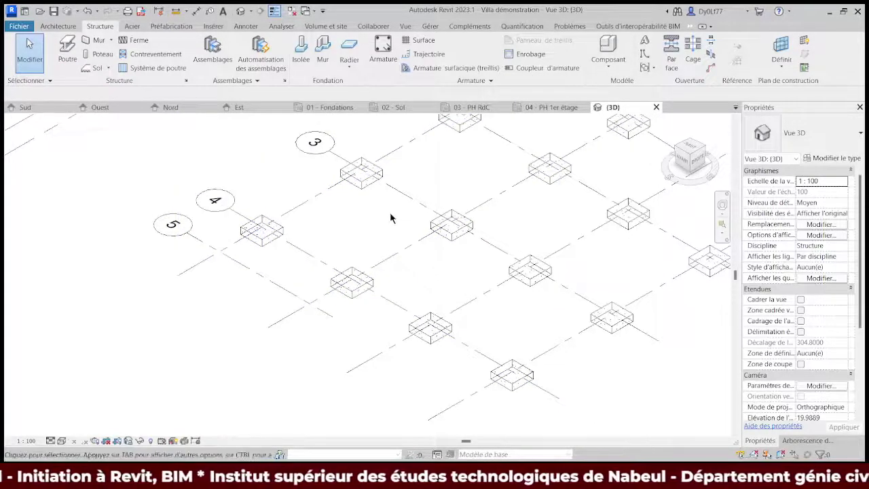
{"action": "scroll", "coordinate": [390, 218], "scroll_direction": "down", "scroll_amount": 2}
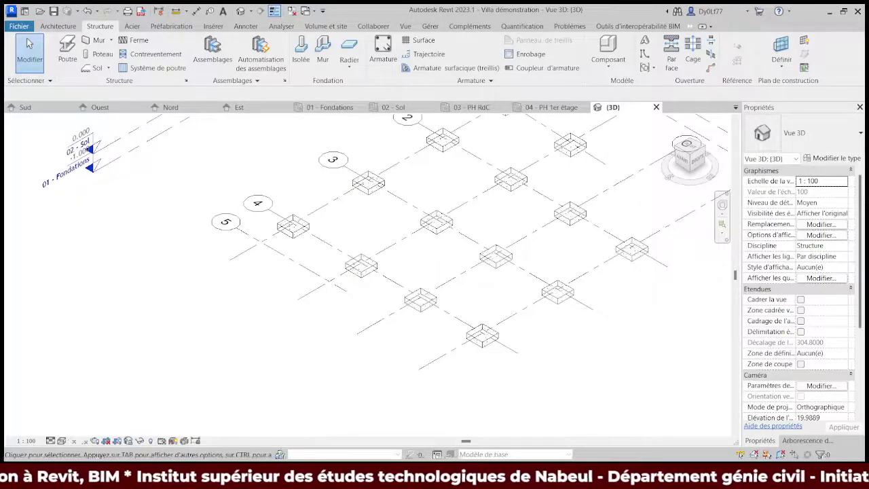
{"action": "scroll", "coordinate": [435, 245], "scroll_direction": "up", "scroll_amount": 1}
{"action": "scroll", "coordinate": [421, 228], "scroll_direction": "up", "scroll_amount": 3}
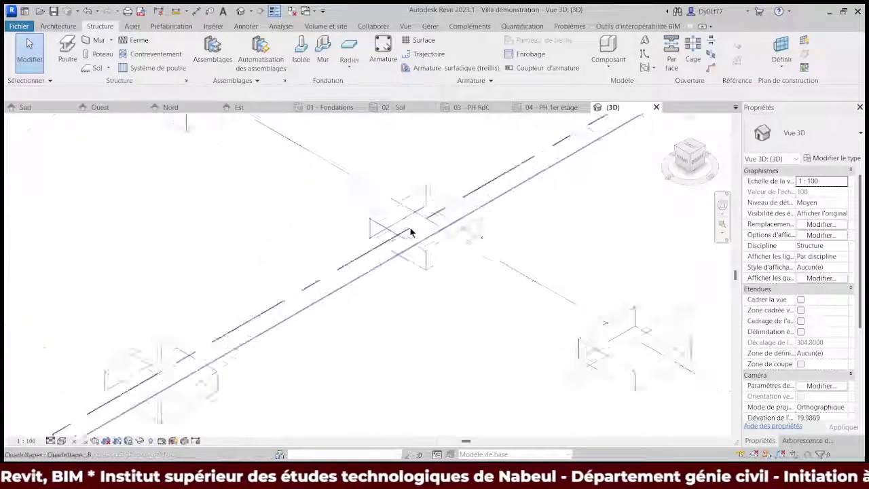
{"action": "scroll", "coordinate": [414, 238], "scroll_direction": "up", "scroll_amount": 2}
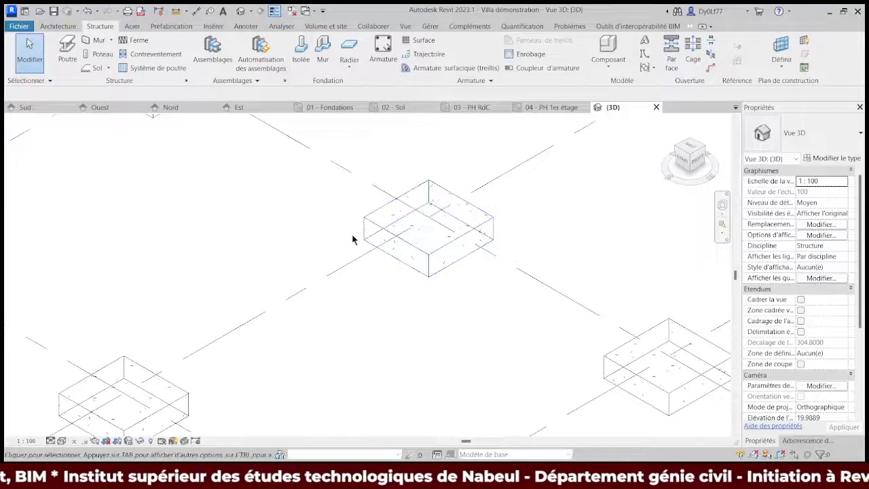
{"action": "scroll", "coordinate": [353, 237], "scroll_direction": "down", "scroll_amount": 1}
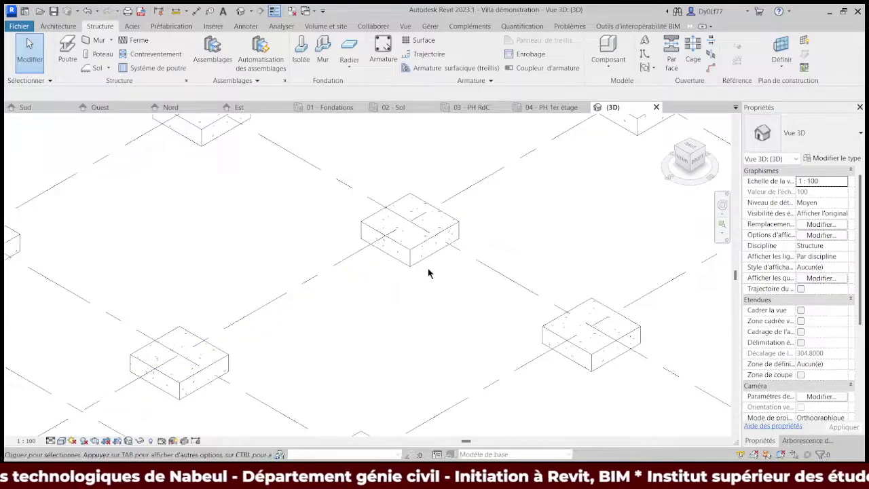
Switch the 3D view to perspective and orbit it across the footings
{"action": "middle_click_drag", "start_coordinate": [430, 272], "coordinate": [364, 290]}
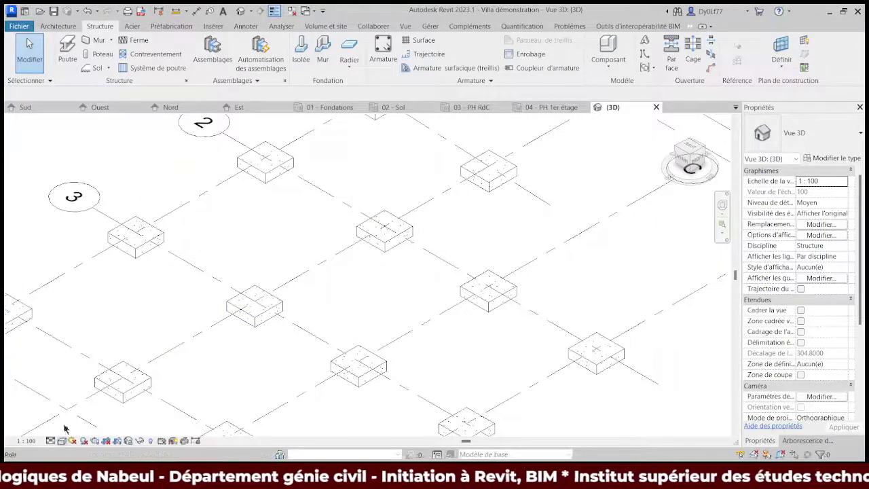
{"action": "middle_click_drag", "start_coordinate": [361, 280], "coordinate": [362, 280]}
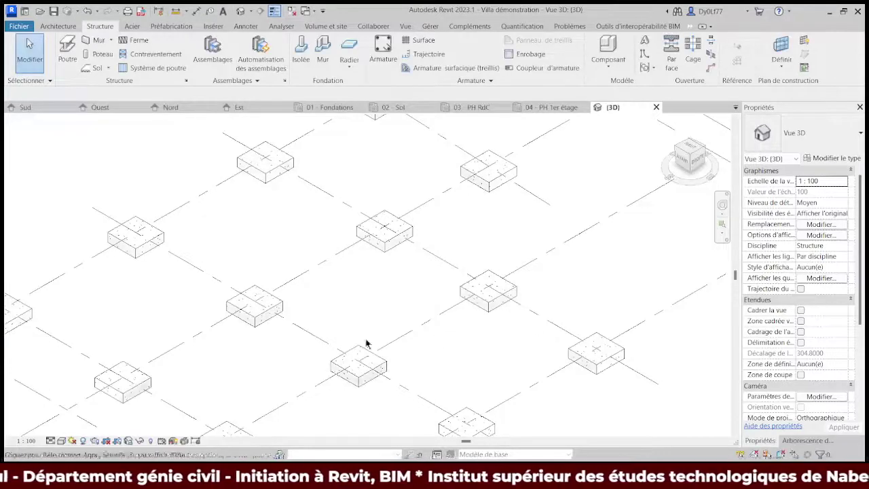
{"action": "scroll", "coordinate": [382, 276], "scroll_direction": "down", "scroll_amount": 3}
{"action": "mouse_move", "coordinate": [404, 284]}
{"action": "middle_mouse_down", "text": "shift"}
{"action": "mouse_move", "coordinate": [402, 240]}
{"action": "mouse_move", "coordinate": [381, 273]}
{"action": "middle_mouse_up", "text": "shift"}
{"action": "middle_click_drag", "start_coordinate": [442, 267], "coordinate": [453, 295]}
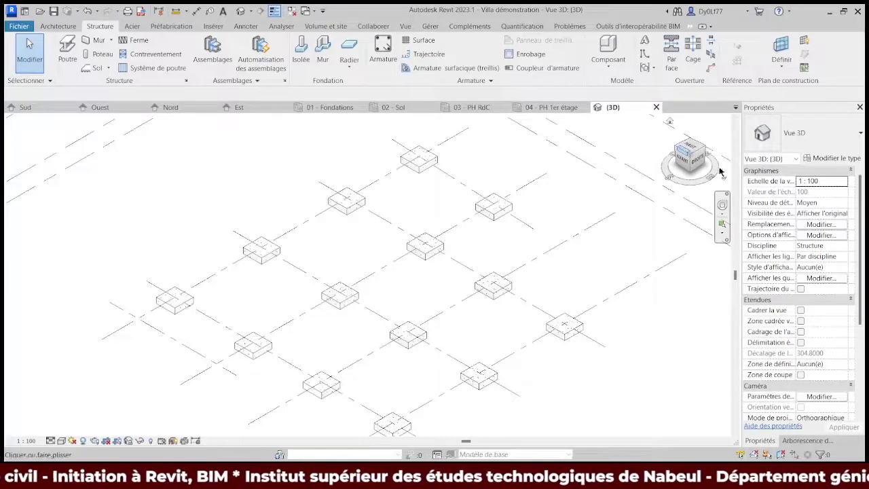
{"action": "left_click", "coordinate": [723, 214]}
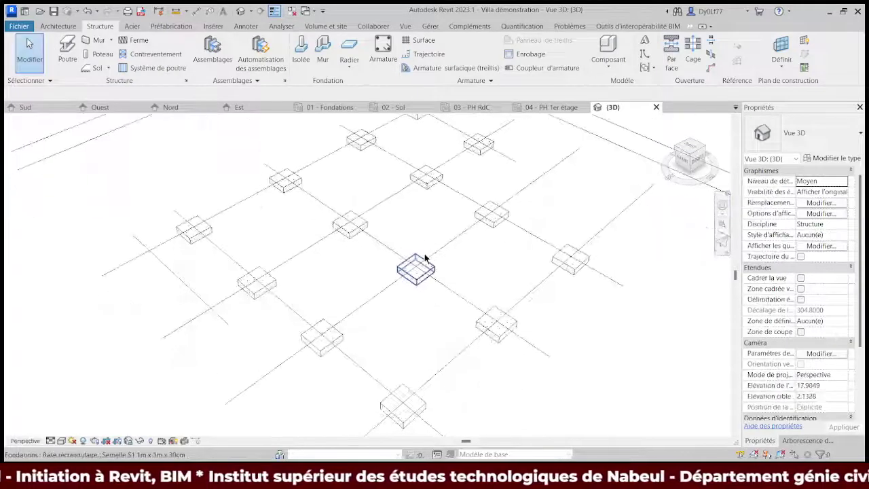
{"action": "middle_click_drag", "start_coordinate": [428, 275], "coordinate": [513, 273], "text": "shift"}
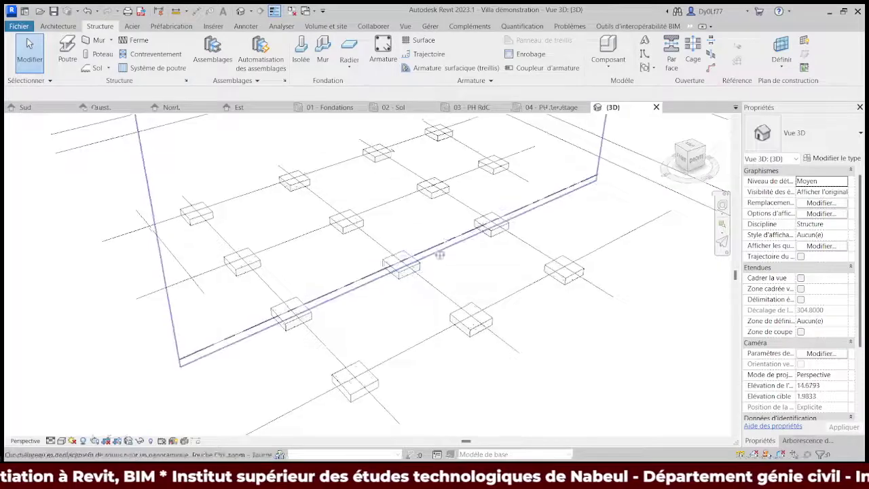
{"action": "scroll", "coordinate": [360, 305], "scroll_direction": "up", "scroll_amount": 2}
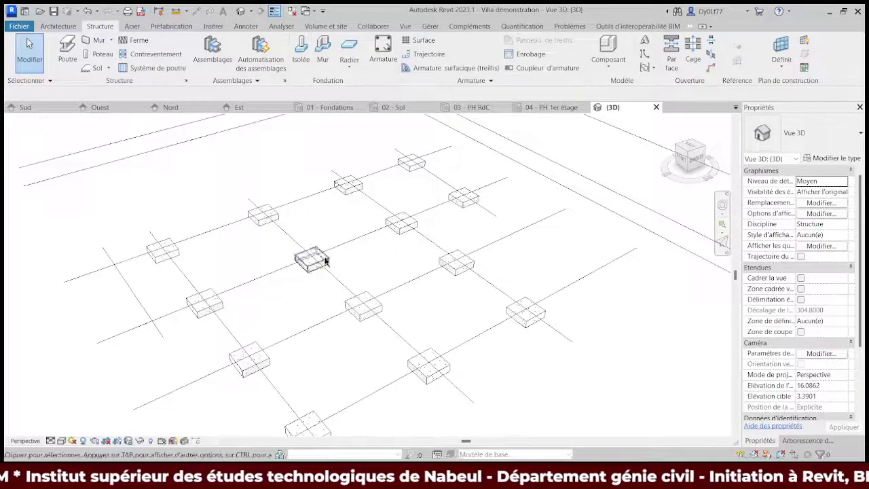
Compare the footings in the 01 - Fondations plan and Sud elevation, ending on the plan
{"action": "left_click", "coordinate": [328, 107]}
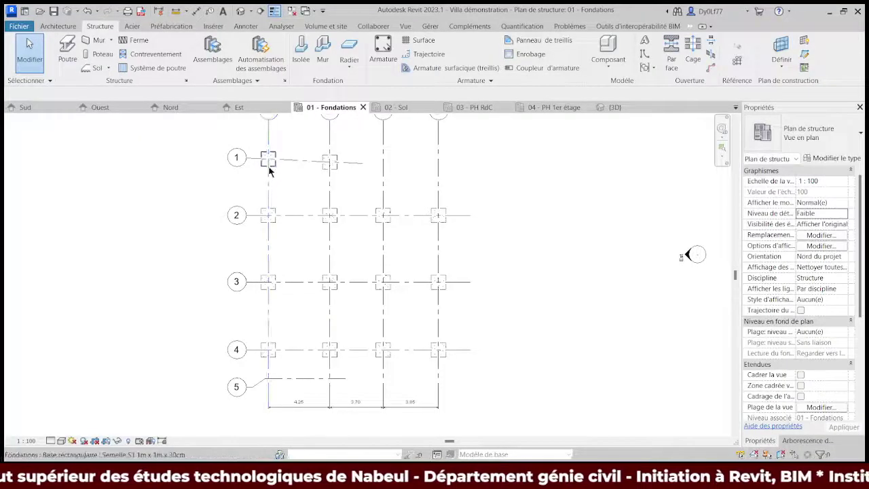
{"action": "left_click", "coordinate": [37, 109]}
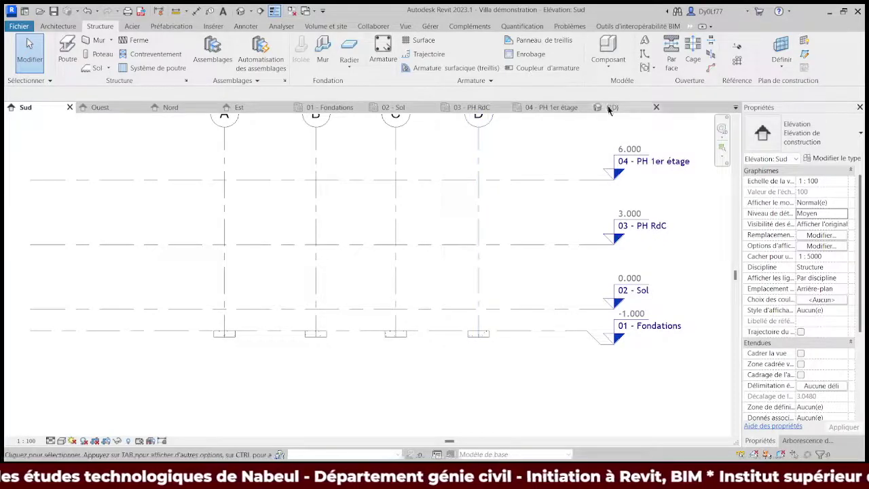
{"action": "left_click", "coordinate": [318, 108]}
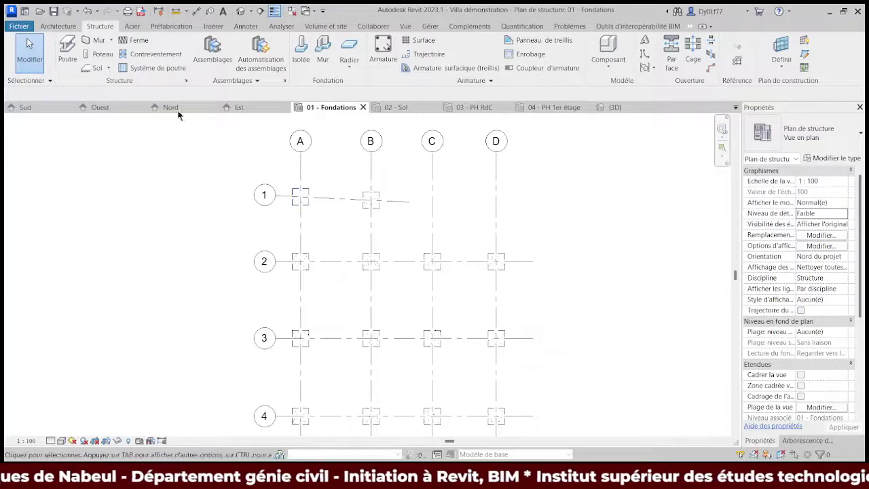
Load the concrete square column family and create a 25 cm x 25 cm column type
{"action": "left_click", "coordinate": [100, 56]}
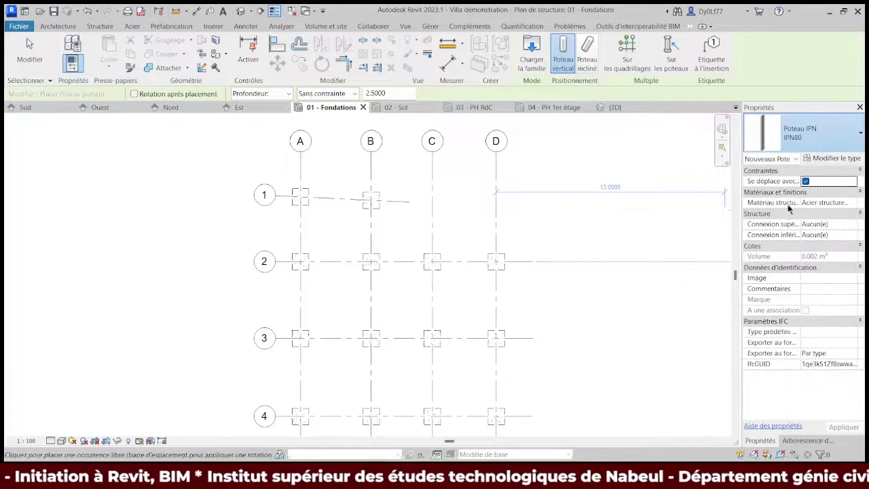
{"action": "left_click", "coordinate": [532, 63]}
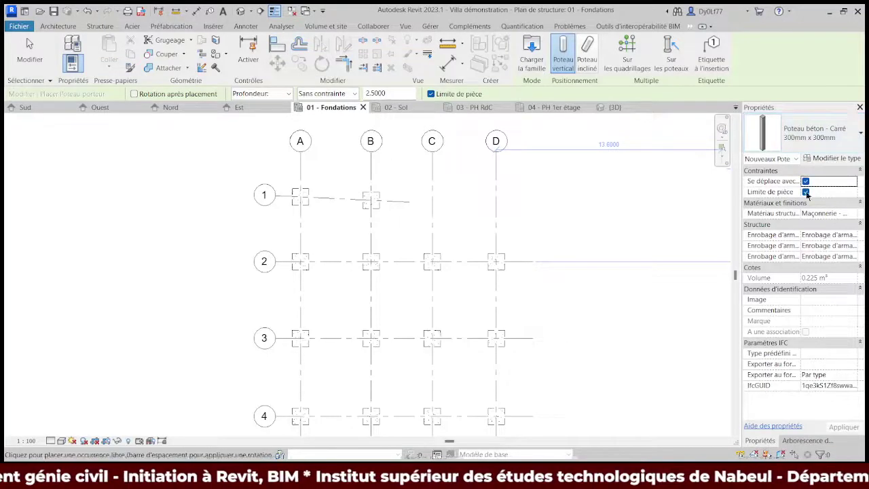
{"action": "left_click", "coordinate": [833, 158]}
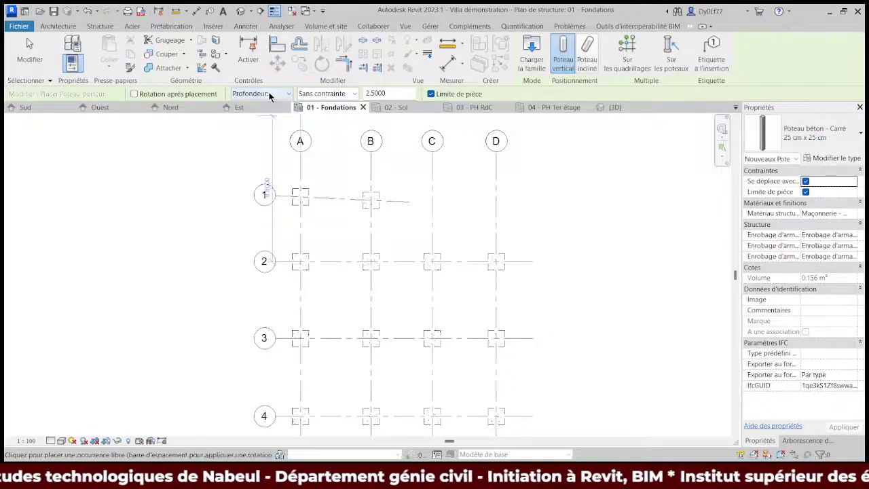
Make columns rise to 02 - Sol and place columns at grid intersections 1/A and 1/B
{"action": "left_click", "coordinate": [270, 96]}
{"action": "left_click", "coordinate": [251, 113]}
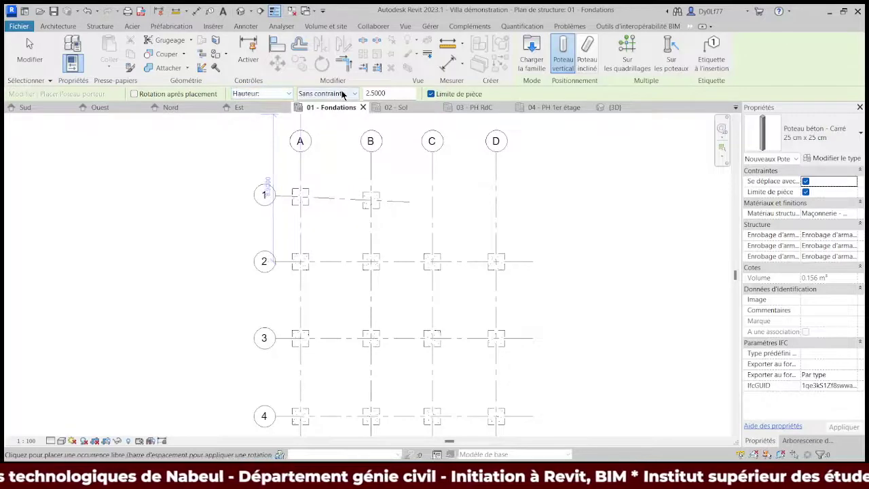
{"action": "left_click", "coordinate": [317, 120]}
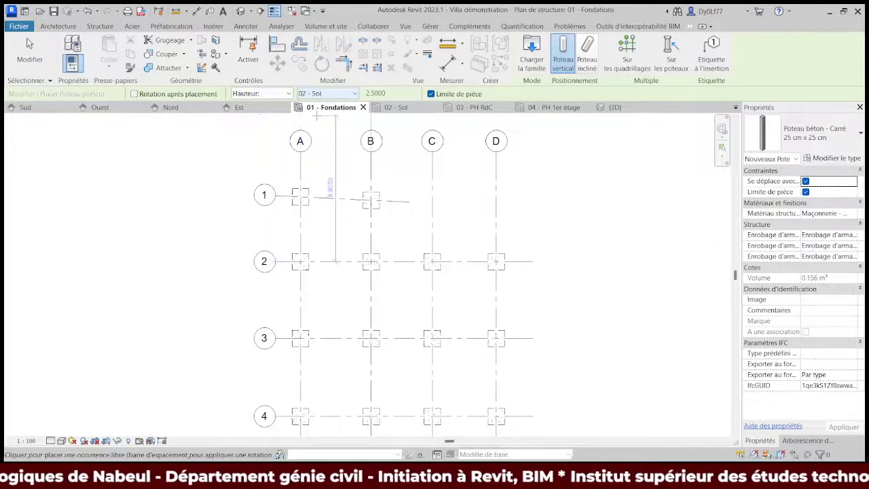
{"action": "middle_click_drag", "start_coordinate": [336, 301], "coordinate": [302, 235]}
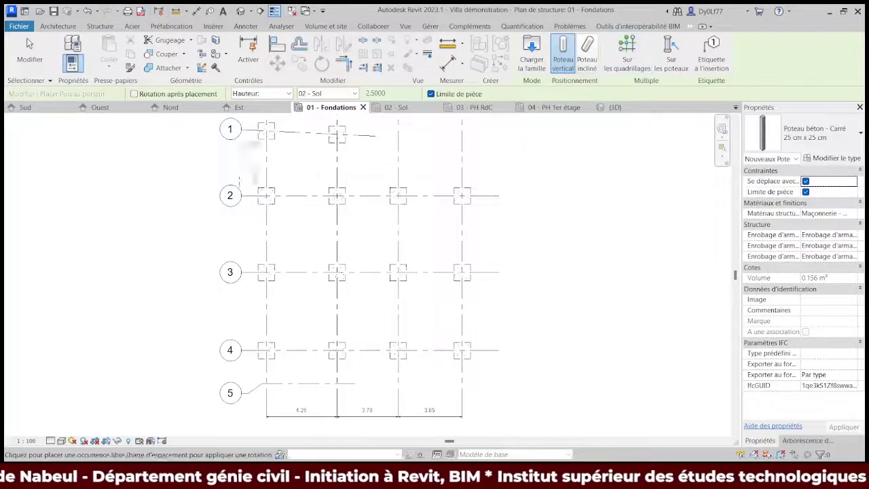
{"action": "scroll", "coordinate": [270, 129], "scroll_direction": "up", "scroll_amount": 2}
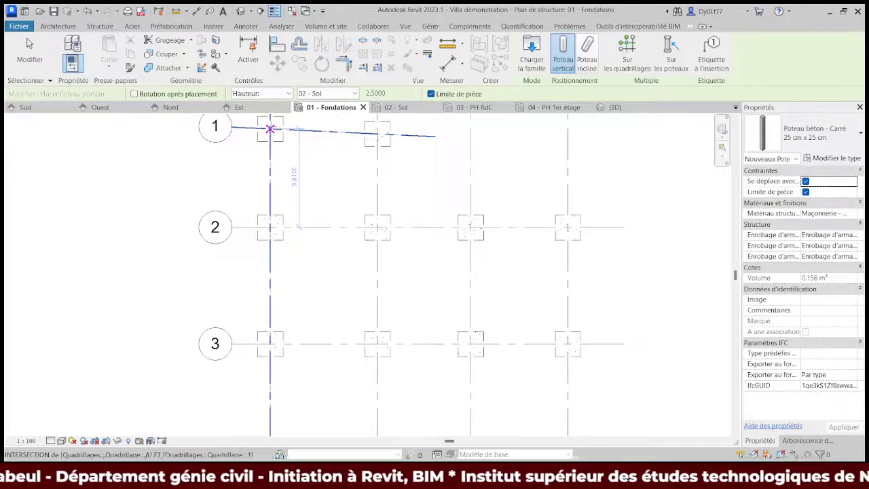
{"action": "left_click", "coordinate": [270, 129]}
{"action": "left_click", "coordinate": [378, 133]}
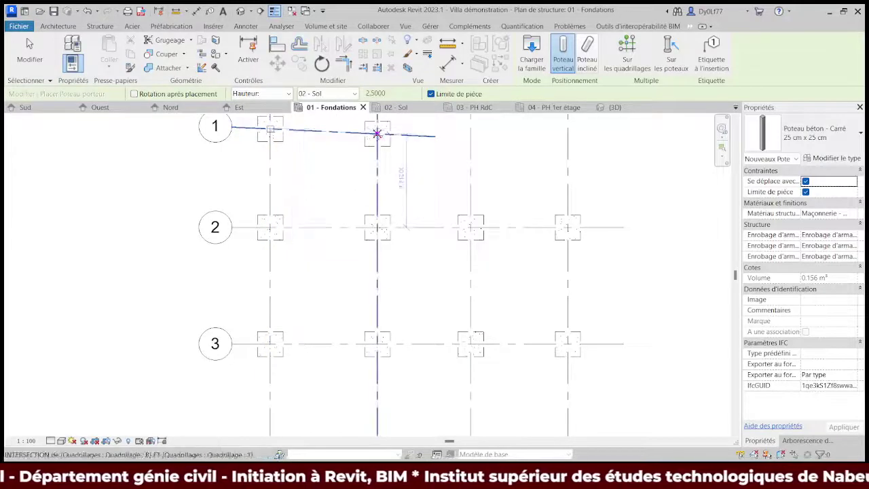
Place 25 cm columns on all remaining grid intersections at once across grids 1–4
{"action": "left_click", "coordinate": [633, 60]}
{"action": "scroll", "coordinate": [611, 149], "scroll_direction": "down", "scroll_amount": 2}
{"action": "mouse_move", "coordinate": [617, 183]}
{"action": "left_mouse_down"}
{"action": "mouse_move", "coordinate": [374, 366]}
{"action": "mouse_move", "coordinate": [380, 360]}
{"action": "left_mouse_up"}
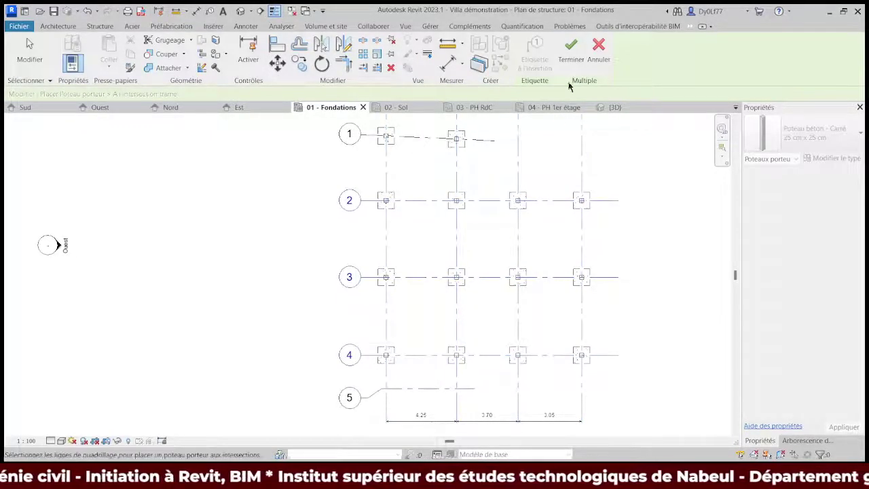
{"action": "left_click", "coordinate": [571, 51]}
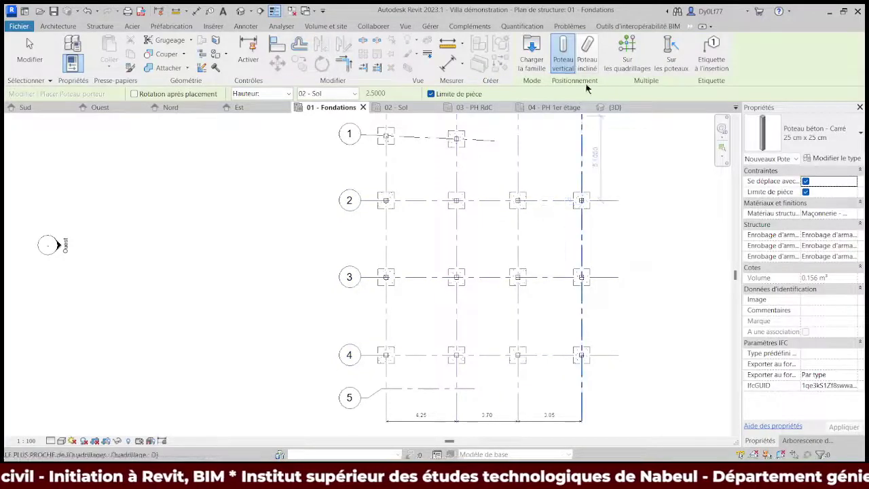
{"action": "key", "text": "Escape"}
{"action": "key", "text": "Escape"}
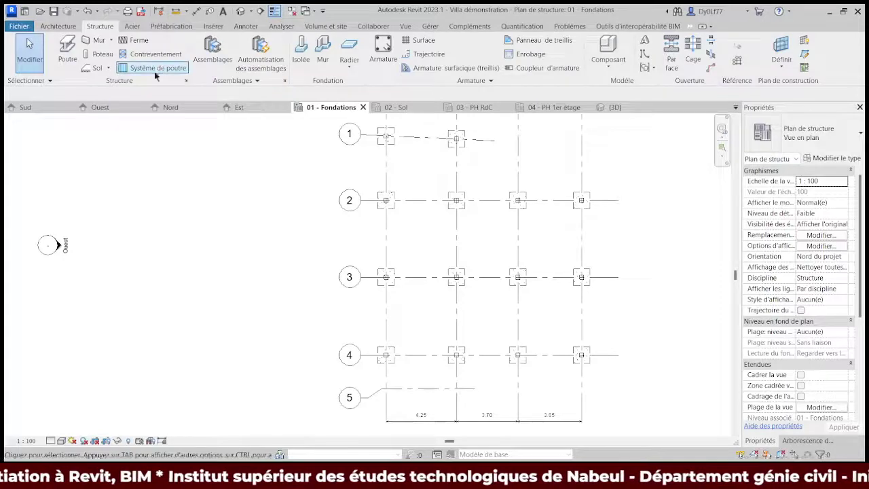
Check the columns on the footings in a flattened 3D view, then switch to the Sud elevation
{"action": "left_click", "coordinate": [617, 109]}
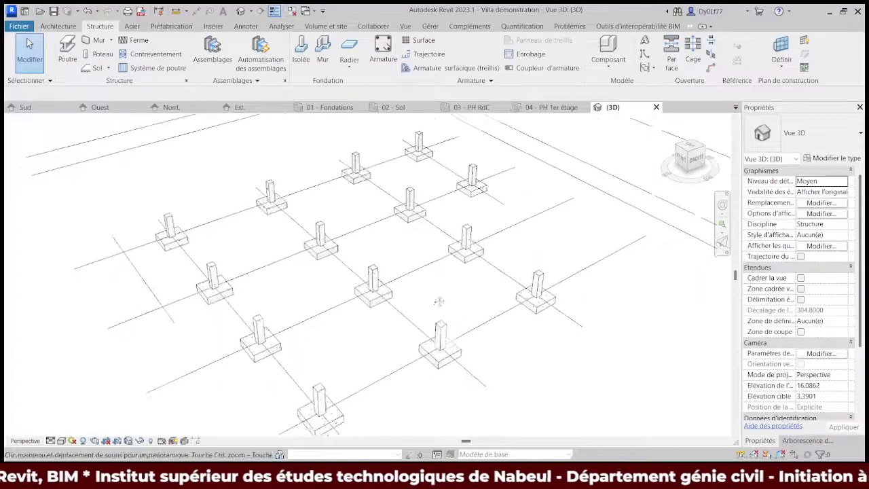
{"action": "middle_click_drag", "start_coordinate": [424, 297], "coordinate": [461, 306], "text": "shift"}
{"action": "mouse_move", "coordinate": [537, 277]}
{"action": "middle_mouse_down", "text": "shift"}
{"action": "mouse_move", "coordinate": [435, 279]}
{"action": "mouse_move", "coordinate": [459, 304]}
{"action": "mouse_move", "coordinate": [217, 296]}
{"action": "middle_mouse_up", "text": "shift"}
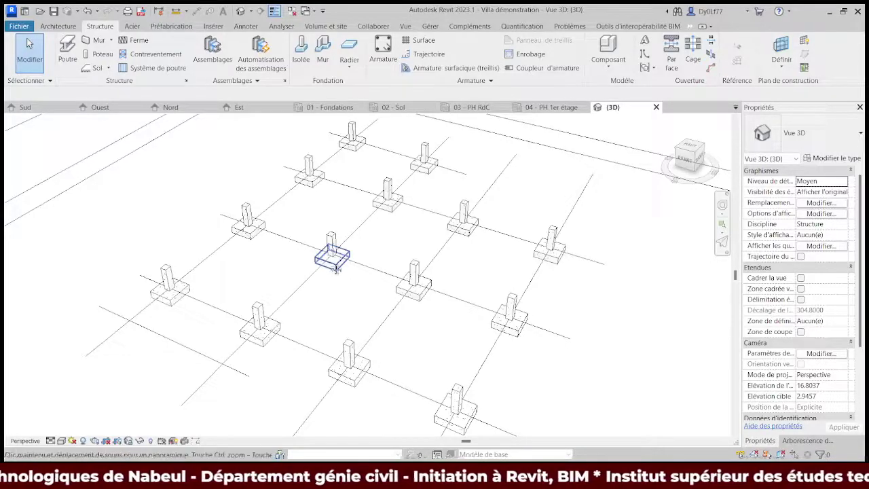
{"action": "scroll", "coordinate": [343, 268], "scroll_direction": "down", "scroll_amount": 2}
{"action": "scroll", "coordinate": [358, 222], "scroll_direction": "down", "scroll_amount": 2}
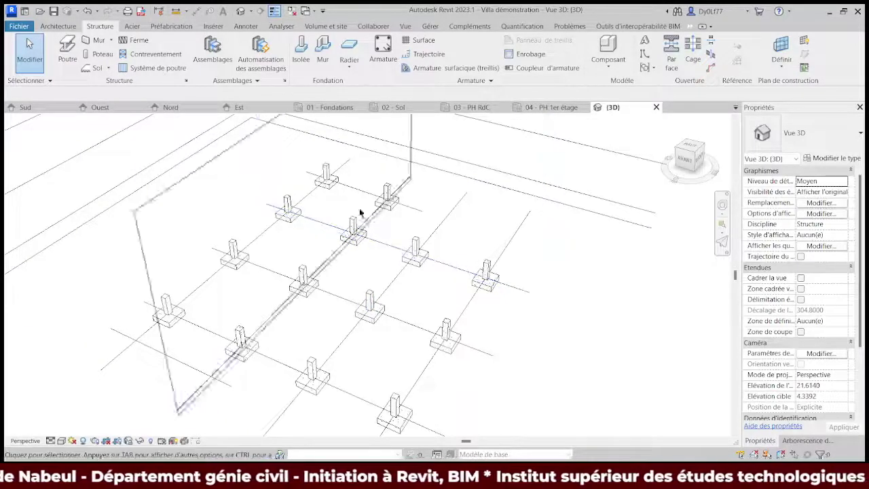
{"action": "left_click", "coordinate": [47, 107]}
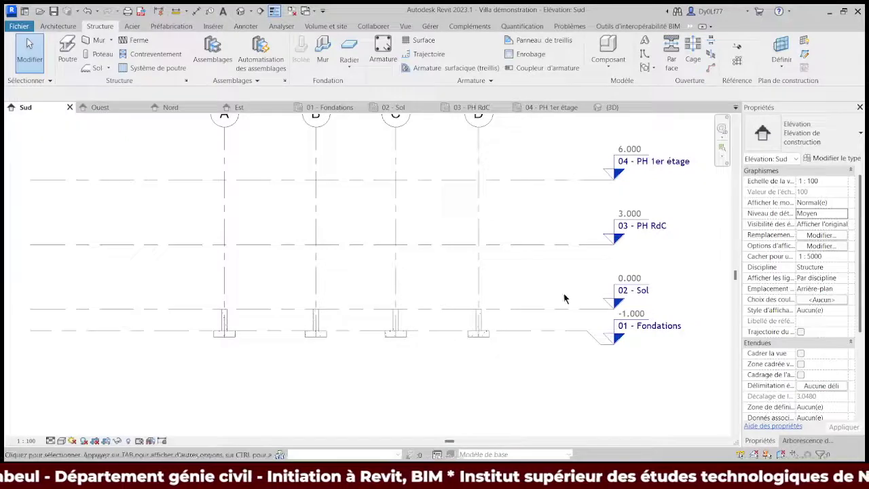
Frame the level markers and columns in the Sud elevation and display the Project Browser
{"action": "scroll", "coordinate": [478, 320], "scroll_direction": "up", "scroll_amount": 2}
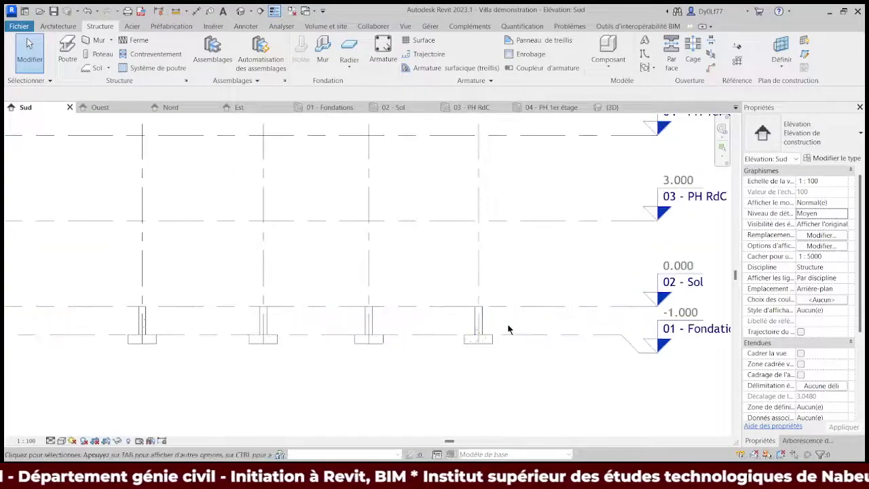
{"action": "mouse_move", "coordinate": [558, 316]}
{"action": "middle_mouse_down"}
{"action": "mouse_move", "coordinate": [430, 311]}
{"action": "mouse_move", "coordinate": [443, 347]}
{"action": "middle_mouse_up"}
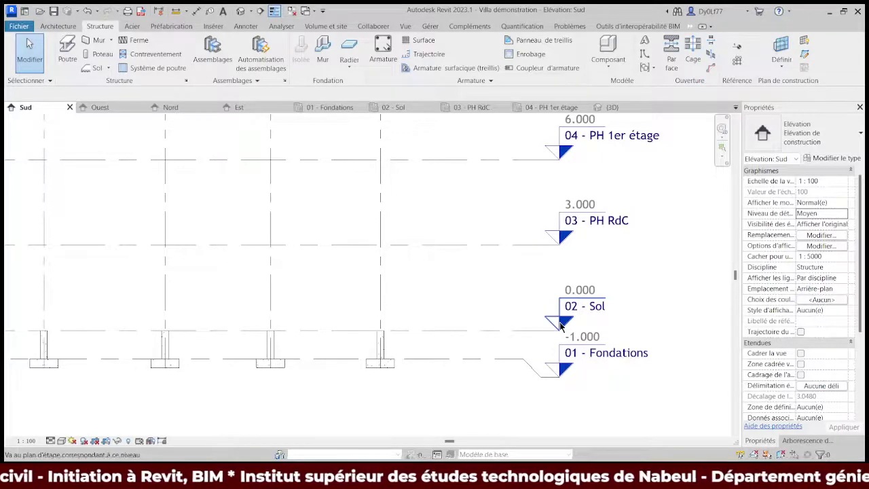
{"action": "left_click", "coordinate": [807, 440]}
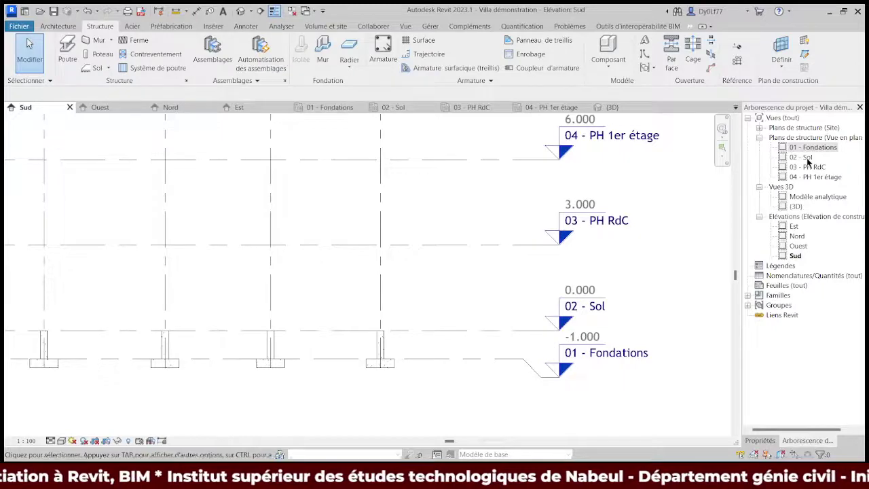
Open the 02 - Sol structural plan, frame grids A–D and 1, and start the Beam tool
{"action": "double_click", "coordinate": [561, 324]}
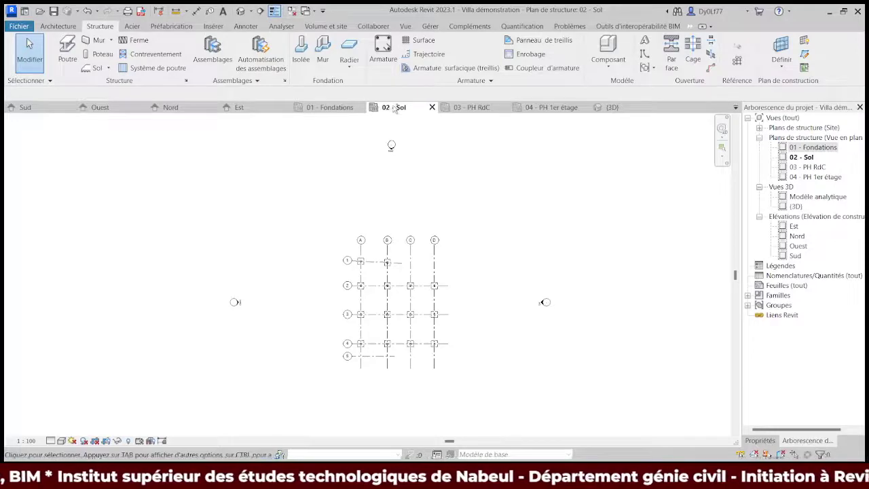
{"action": "scroll", "coordinate": [407, 313], "scroll_direction": "up", "scroll_amount": 2}
{"action": "scroll", "coordinate": [400, 218], "scroll_direction": "up", "scroll_amount": 2}
{"action": "scroll", "coordinate": [353, 259], "scroll_direction": "up", "scroll_amount": 1}
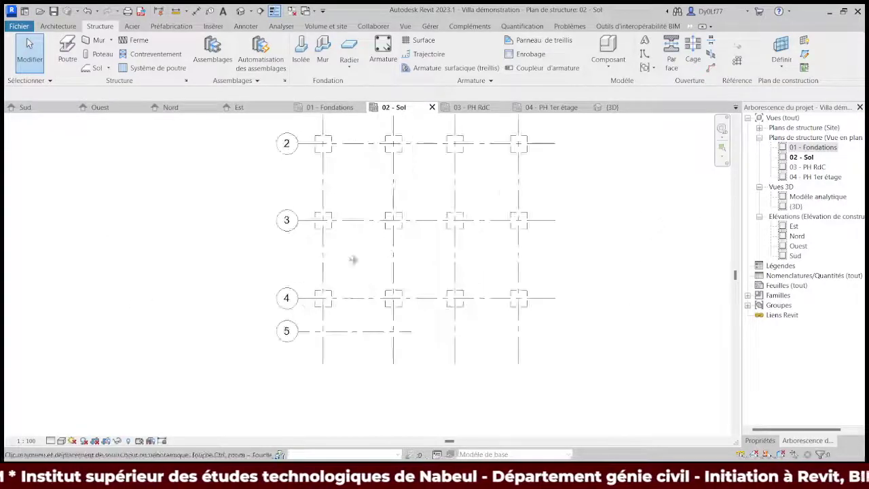
{"action": "mouse_move", "coordinate": [353, 259]}
{"action": "middle_mouse_down"}
{"action": "mouse_move", "coordinate": [323, 273]}
{"action": "mouse_move", "coordinate": [322, 246]}
{"action": "mouse_move", "coordinate": [328, 275]}
{"action": "middle_mouse_up"}
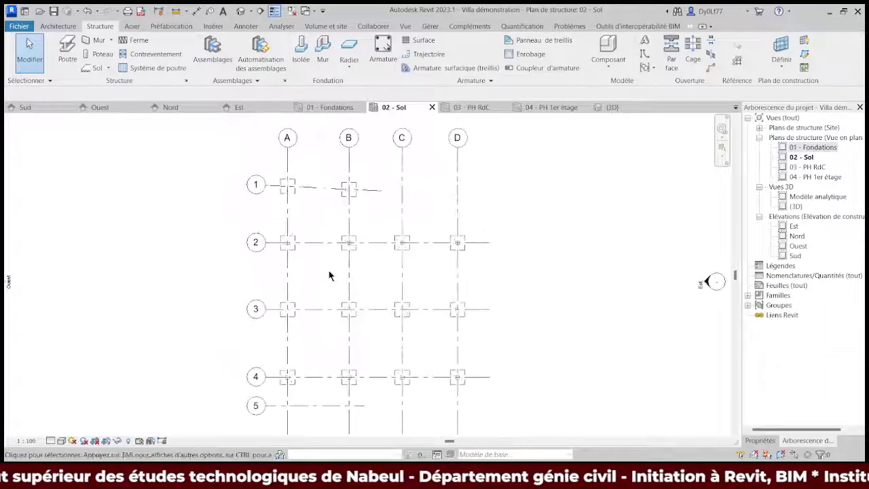
{"action": "scroll", "coordinate": [328, 275], "scroll_direction": "down", "scroll_amount": 1}
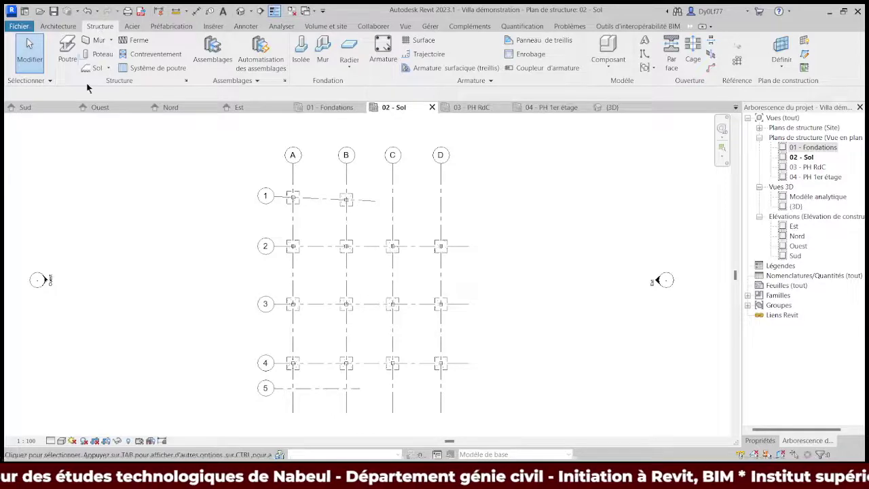
{"action": "left_click", "coordinate": [67, 51]}
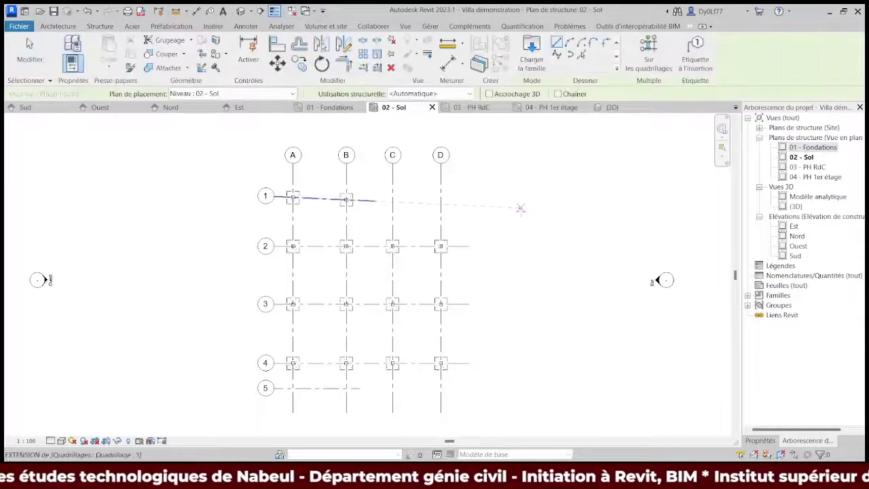
Load the Béton - Poutre rectangulaire family, making 300 x 600mm the active beam type
{"action": "left_click", "coordinate": [760, 440]}
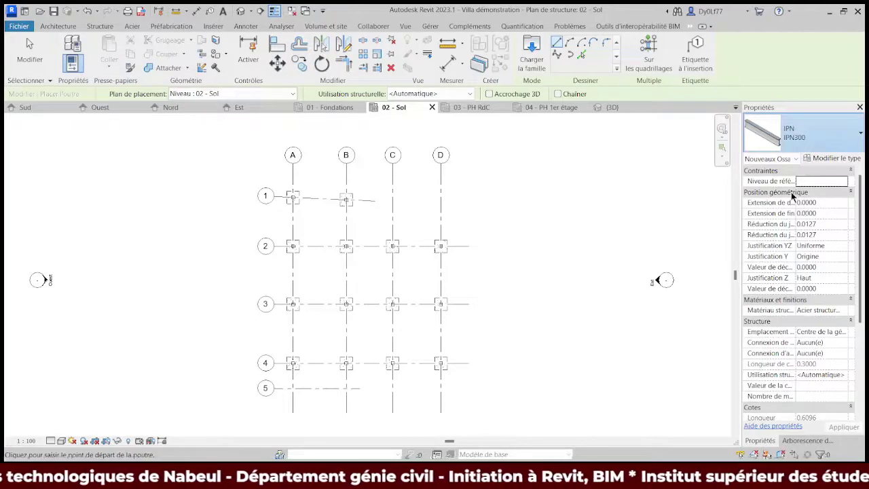
{"action": "left_click", "coordinate": [531, 53]}
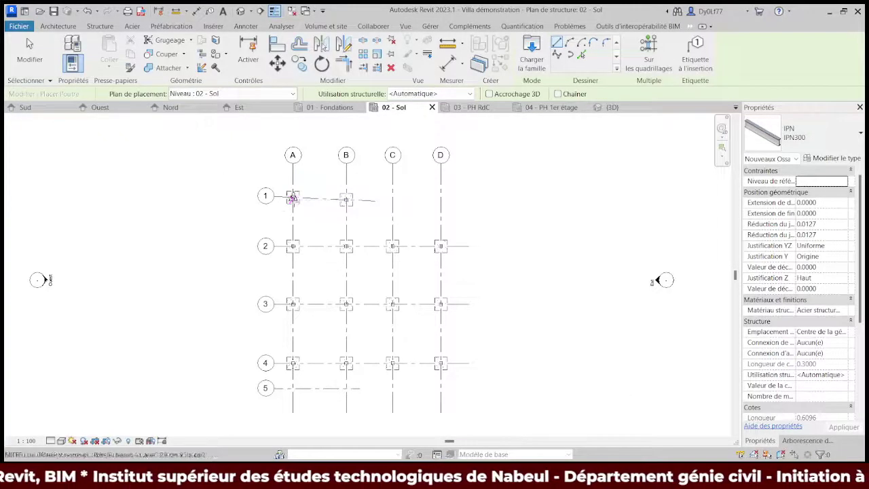
{"action": "scroll", "coordinate": [297, 212], "scroll_direction": "up", "scroll_amount": 2}
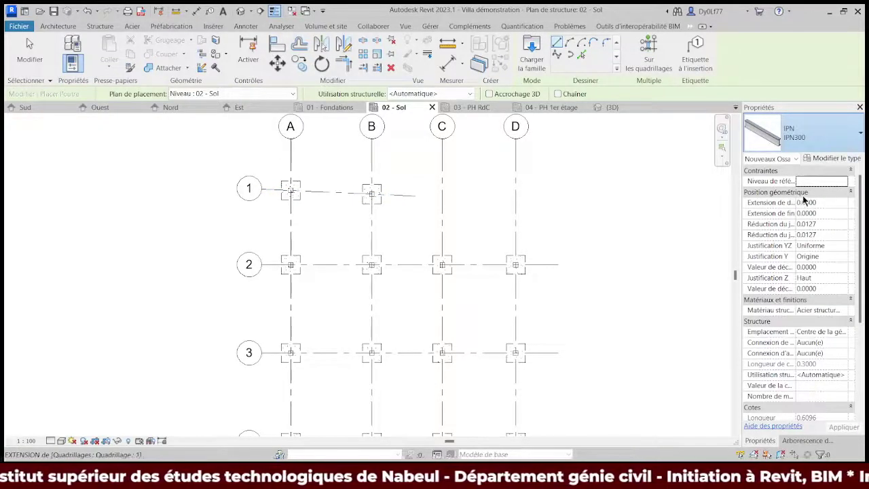
Duplicate the concrete beam type as Longrine 25 x 30 with a 25 x 30 cm section
{"action": "left_click", "coordinate": [837, 159]}
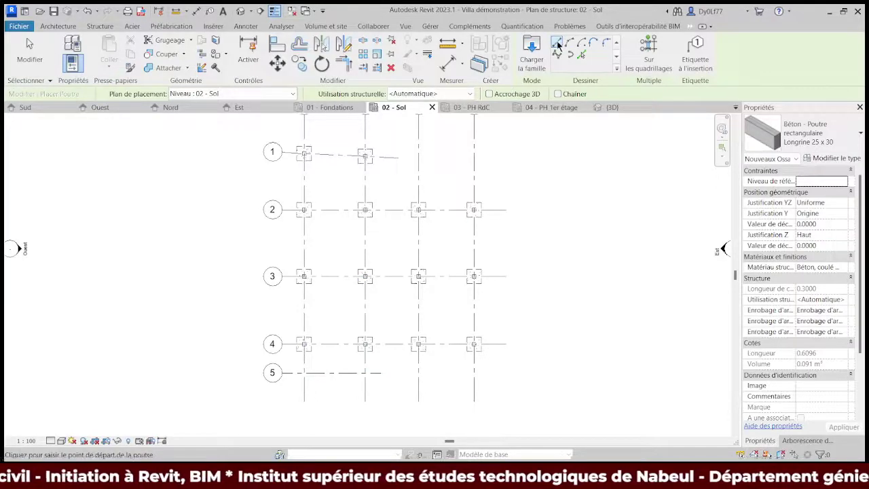
Draw a Longrine 25 x 30 beam along grid A from the A/1 column to the A/5 intersection
{"action": "scroll", "coordinate": [299, 156], "scroll_direction": "up", "scroll_amount": 2}
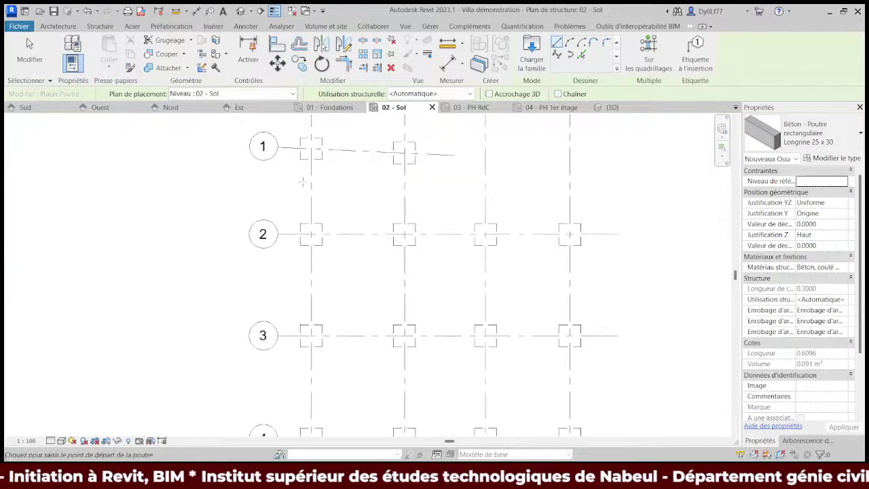
{"action": "scroll", "coordinate": [302, 163], "scroll_direction": "up", "scroll_amount": 2}
{"action": "middle_click_drag", "start_coordinate": [313, 129], "coordinate": [305, 238]}
{"action": "scroll", "coordinate": [307, 238], "scroll_direction": "up", "scroll_amount": 2}
{"action": "left_click", "coordinate": [307, 238]}
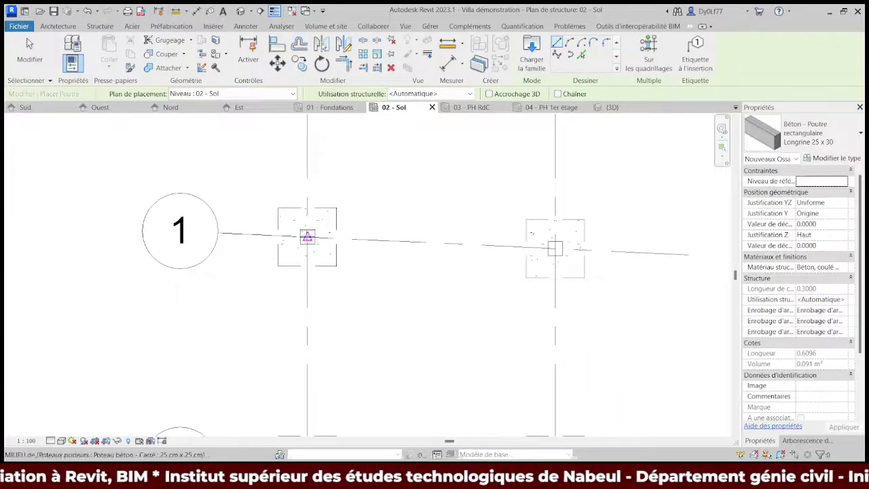
{"action": "scroll", "coordinate": [555, 248], "scroll_direction": "down", "scroll_amount": 3}
{"action": "middle_click_drag", "start_coordinate": [407, 305], "coordinate": [408, 136]}
{"action": "scroll", "coordinate": [407, 170], "scroll_direction": "down", "scroll_amount": 2}
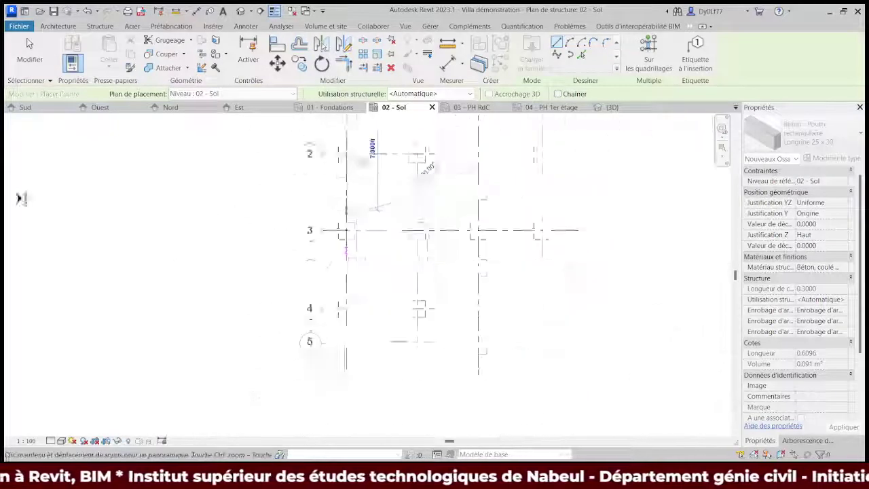
{"action": "middle_click_drag", "start_coordinate": [346, 340], "coordinate": [357, 262]}
{"action": "scroll", "coordinate": [356, 263], "scroll_direction": "up", "scroll_amount": 2}
{"action": "left_click", "coordinate": [359, 254]}
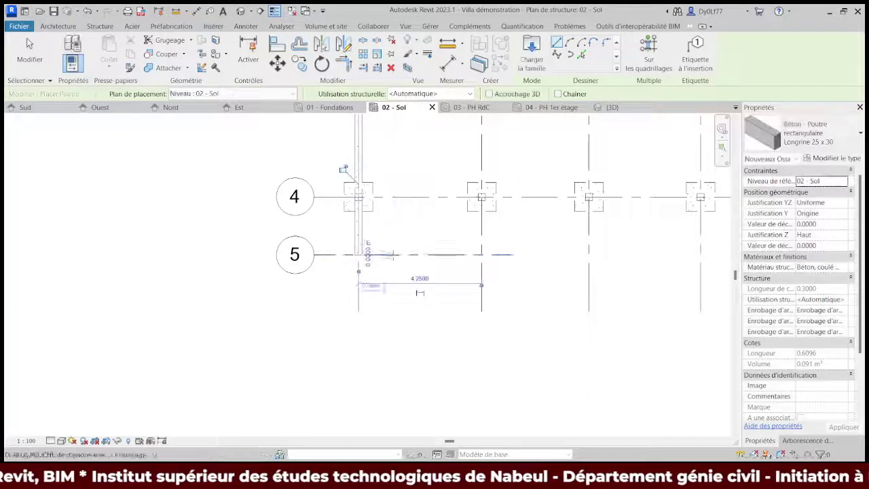
{"action": "scroll", "coordinate": [415, 257], "scroll_direction": "down", "scroll_amount": 2}
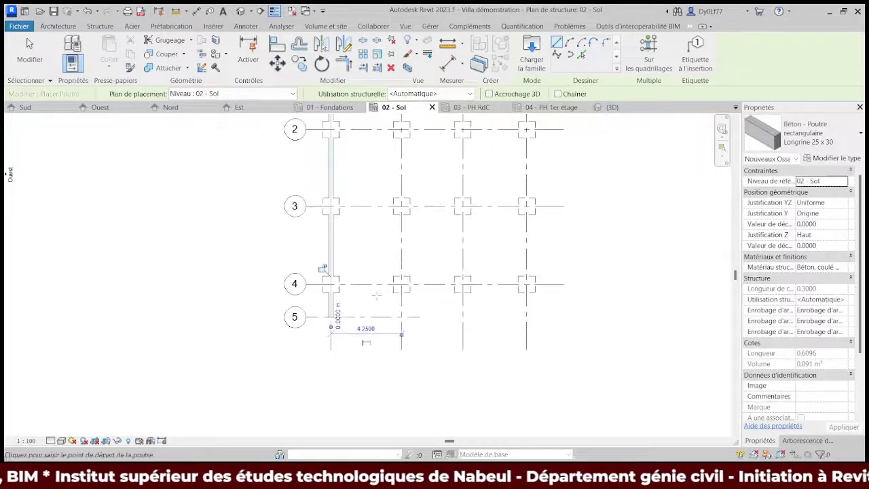
{"action": "scroll", "coordinate": [377, 294], "scroll_direction": "down", "scroll_amount": 2}
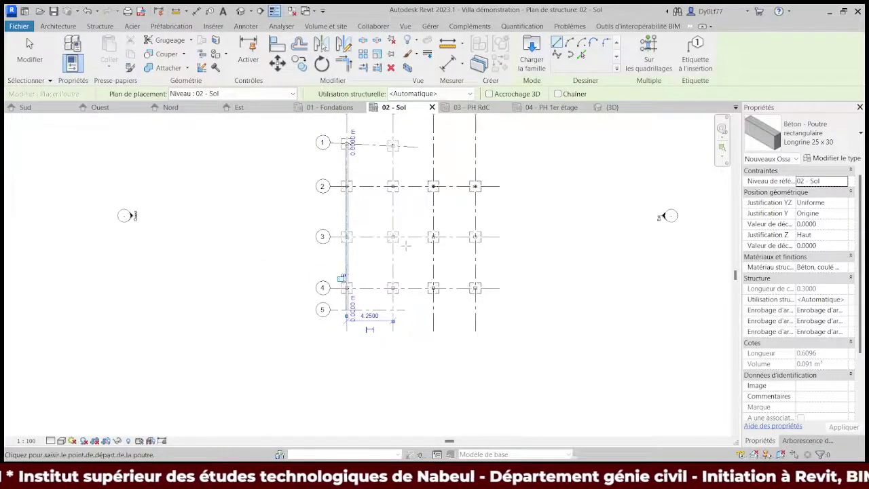
{"action": "key", "text": "Escape"}
{"action": "key", "text": "Escape"}
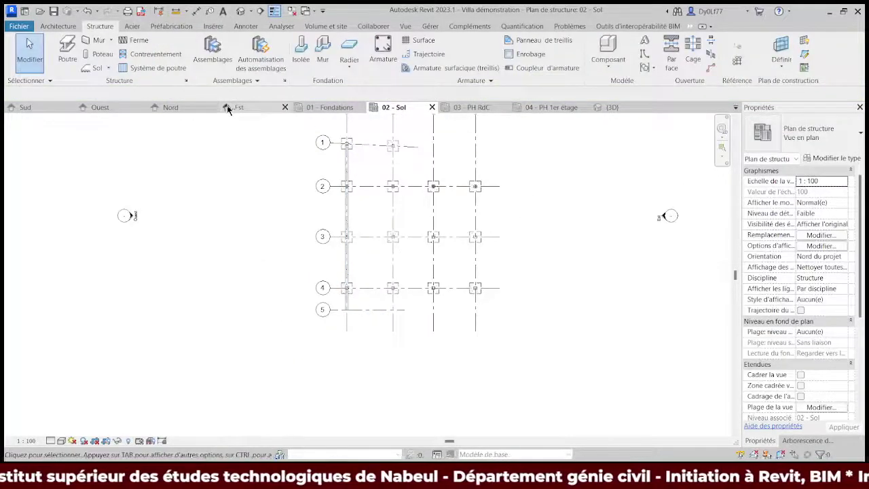
{"action": "left_click", "coordinate": [615, 106]}
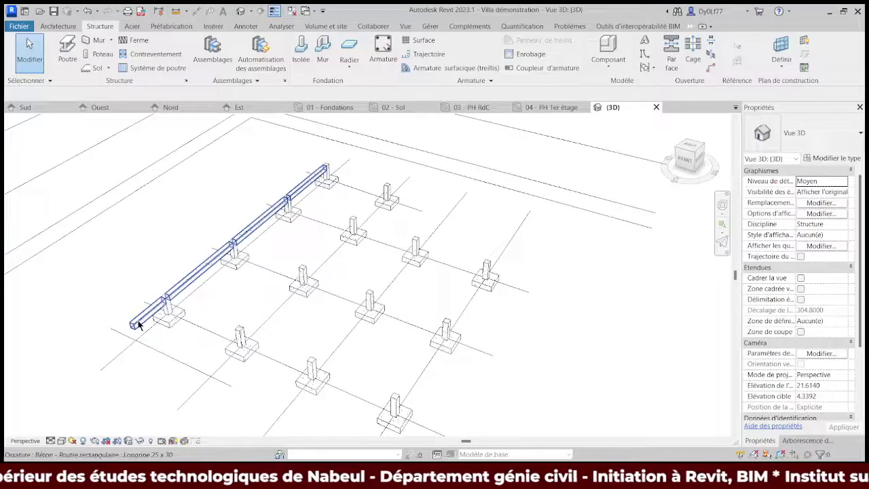
{"action": "scroll", "coordinate": [142, 336], "scroll_direction": "up", "scroll_amount": 3}
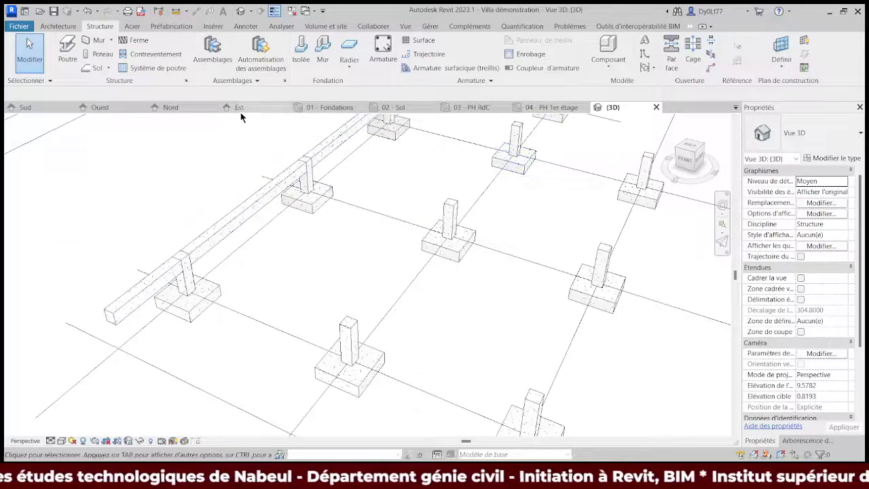
{"action": "left_click", "coordinate": [401, 112]}
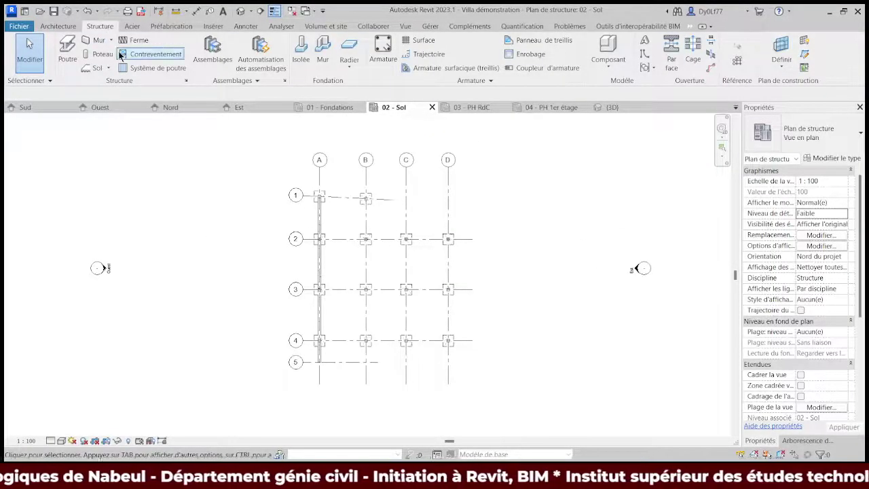
Place Longrine 25 x 30 tie beams along grid lines 2–4 and B–D in one pass
{"action": "left_click", "coordinate": [66, 55]}
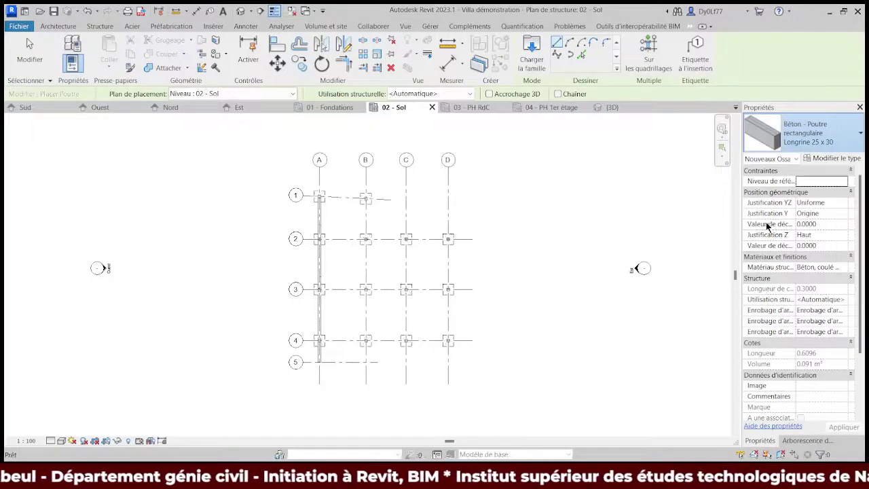
{"action": "left_click", "coordinate": [653, 53]}
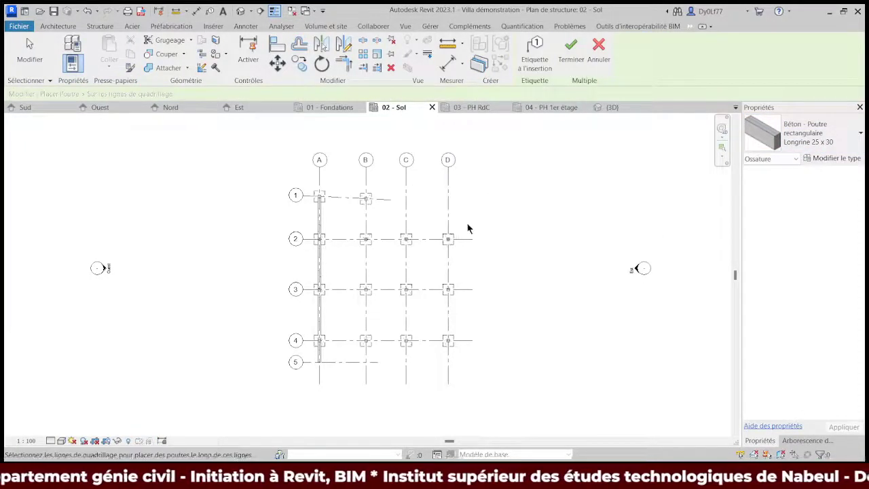
{"action": "mouse_move", "coordinate": [466, 222]}
{"action": "left_mouse_down"}
{"action": "mouse_move", "coordinate": [424, 273]}
{"action": "mouse_move", "coordinate": [309, 346]}
{"action": "left_mouse_up"}
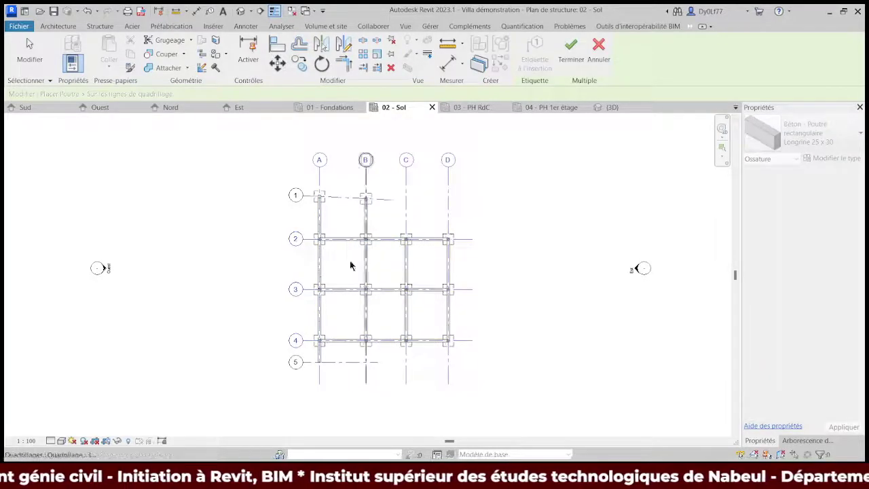
{"action": "left_click", "coordinate": [341, 199]}
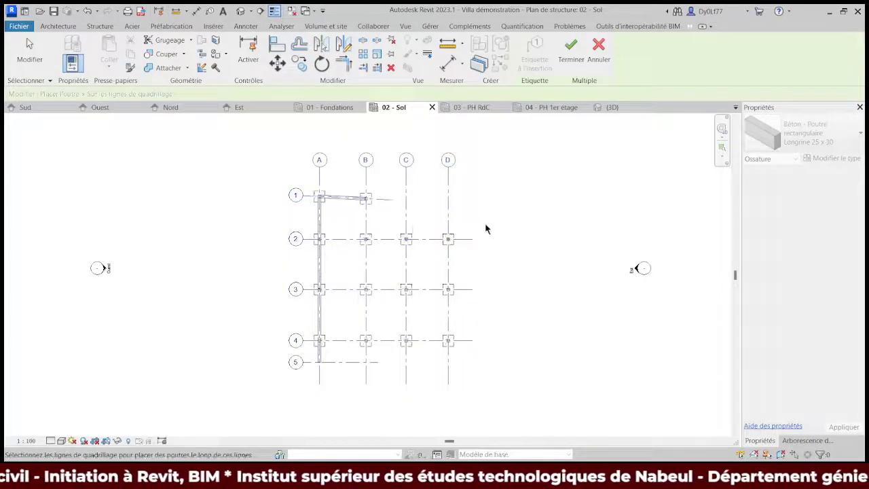
{"action": "mouse_move", "coordinate": [474, 235]}
{"action": "left_mouse_down"}
{"action": "mouse_move", "coordinate": [297, 345]}
{"action": "mouse_move", "coordinate": [320, 341]}
{"action": "left_mouse_up"}
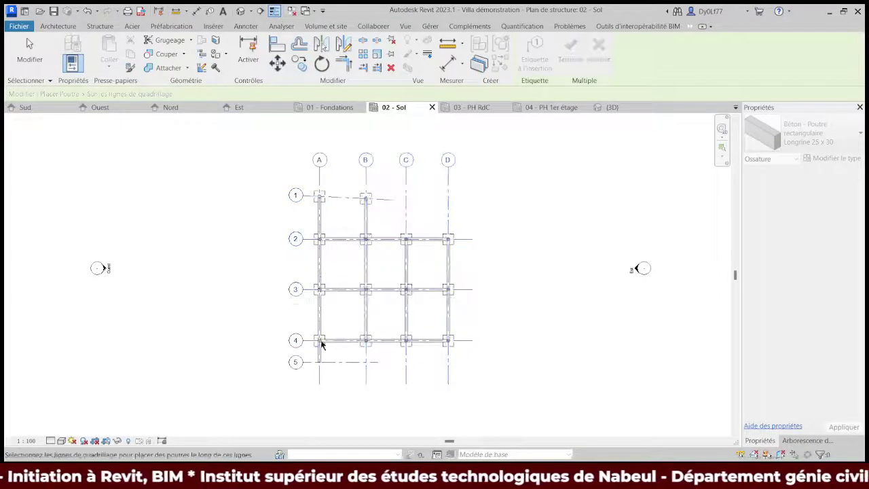
{"action": "left_click", "coordinate": [569, 47]}
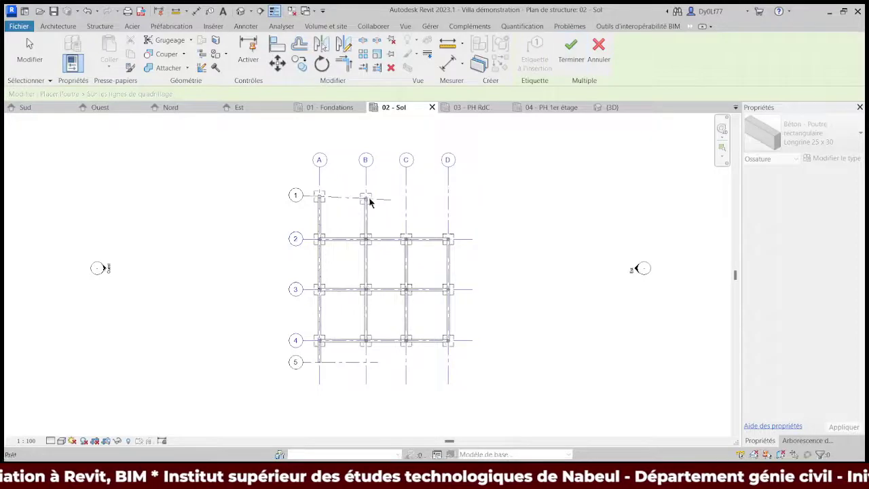
Add the remaining tie beam on grid line 1 between the A/1 and B/1 columns
{"action": "scroll", "coordinate": [326, 196], "scroll_direction": "up", "scroll_amount": 2}
{"action": "scroll", "coordinate": [326, 196], "scroll_direction": "up", "scroll_amount": 3}
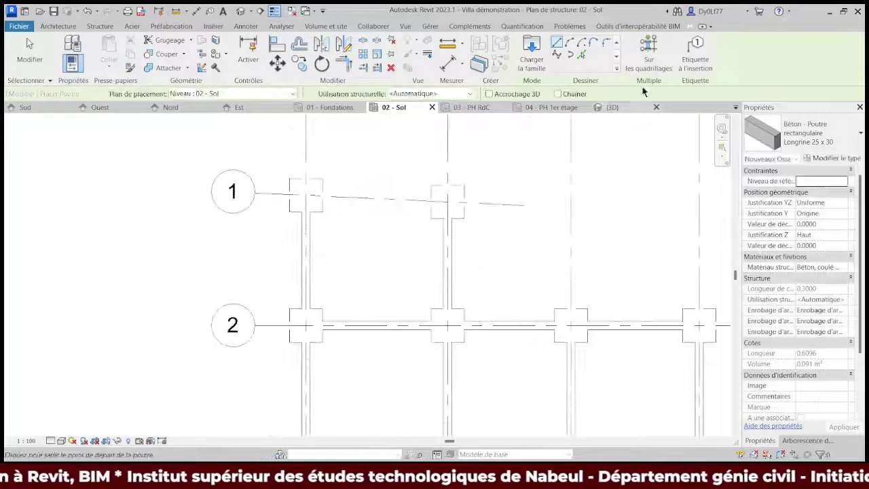
{"action": "left_click", "coordinate": [648, 46]}
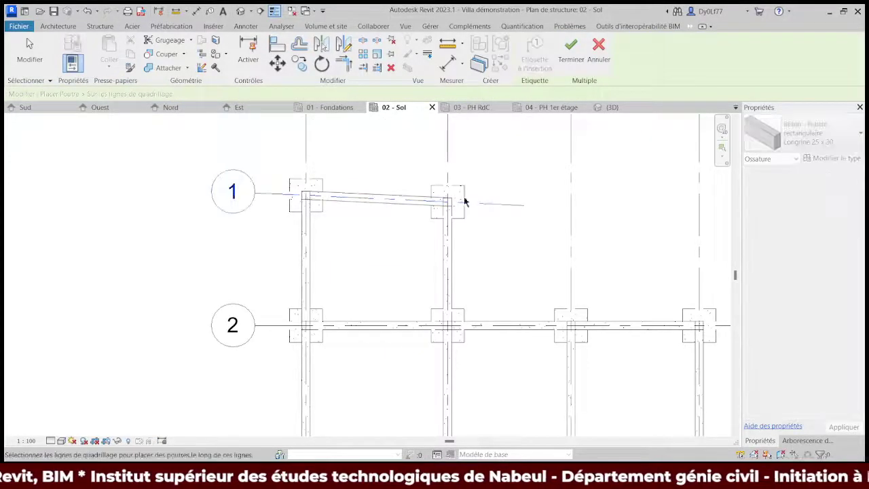
{"action": "left_click", "coordinate": [571, 46]}
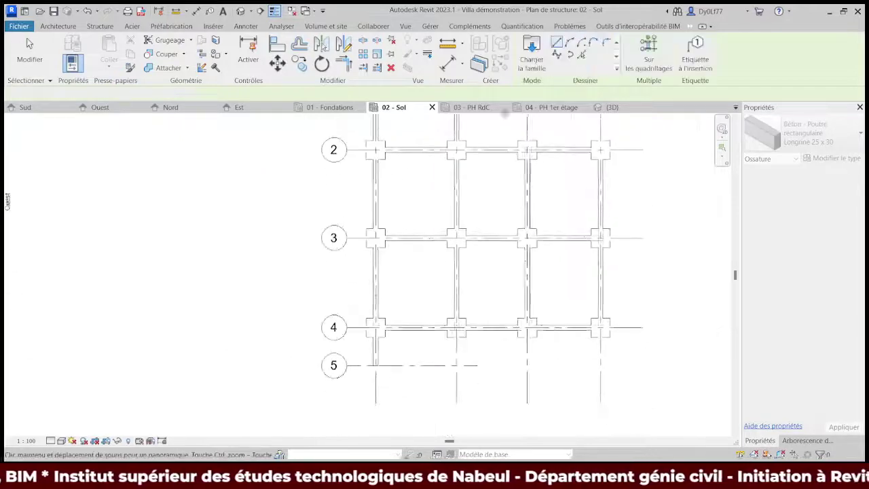
{"action": "middle_click_drag", "start_coordinate": [554, 261], "coordinate": [491, 310]}
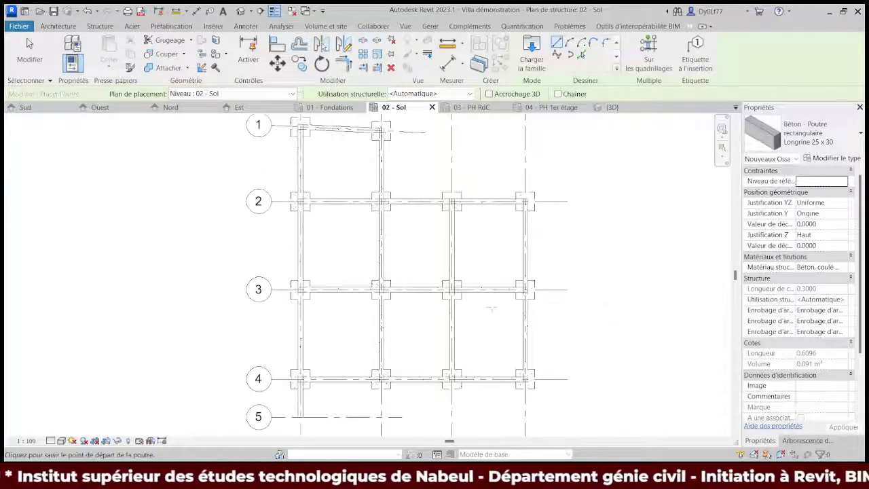
{"action": "middle_click_drag", "start_coordinate": [391, 344], "coordinate": [397, 277]}
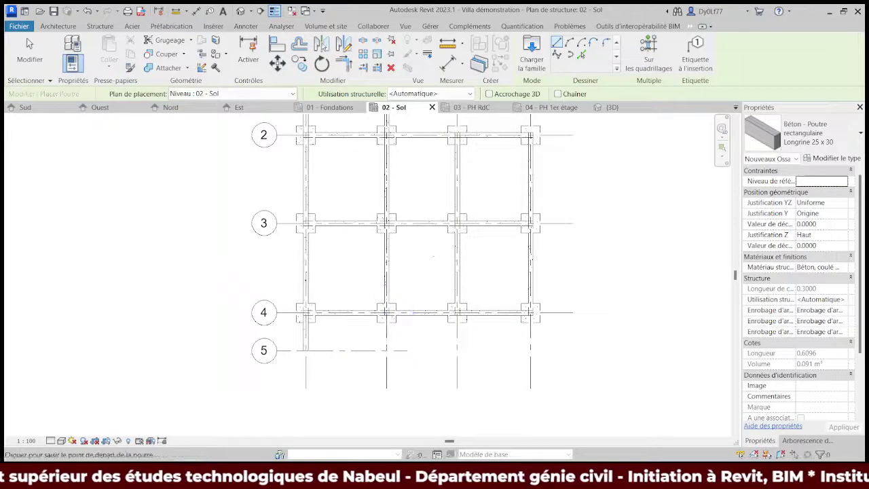
{"action": "key", "text": "Escape"}
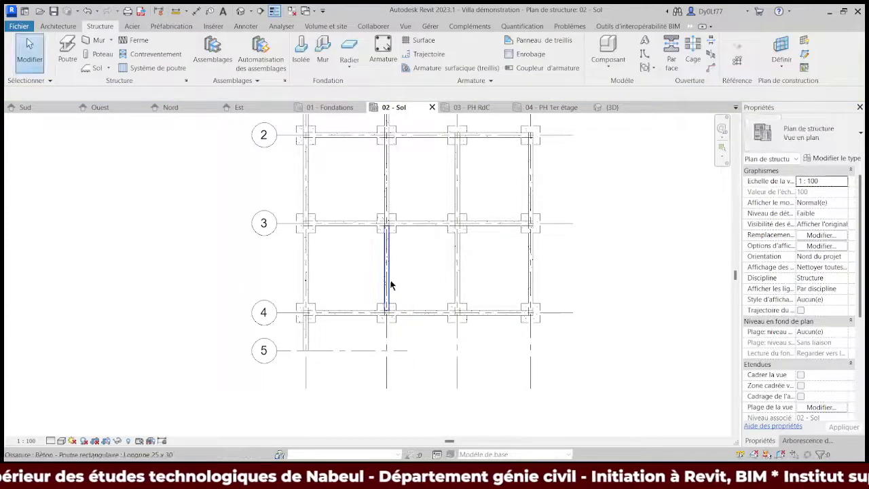
Stretch the tie beam between grids 3 and 4 so it reaches grid 5
{"action": "left_click", "coordinate": [389, 285]}
{"action": "scroll", "coordinate": [401, 322], "scroll_direction": "up", "scroll_amount": 2}
{"action": "scroll", "coordinate": [394, 319], "scroll_direction": "up", "scroll_amount": 3}
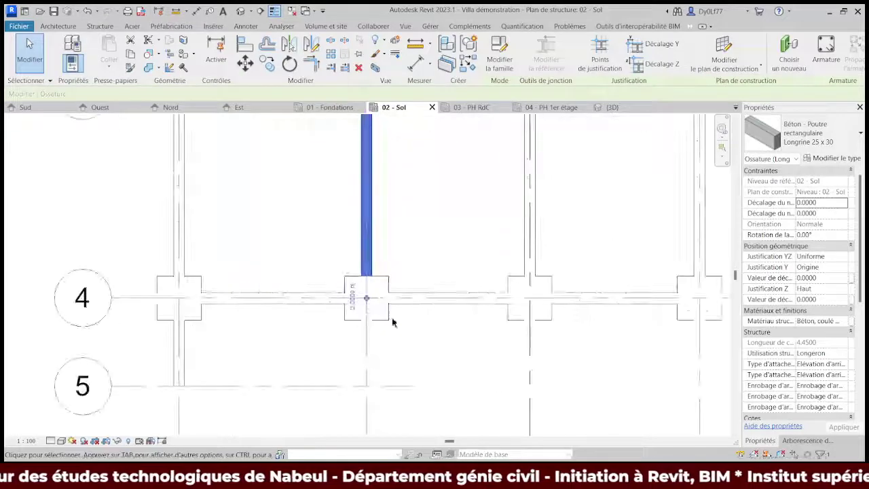
{"action": "left_click_drag", "start_coordinate": [370, 302], "coordinate": [367, 386]}
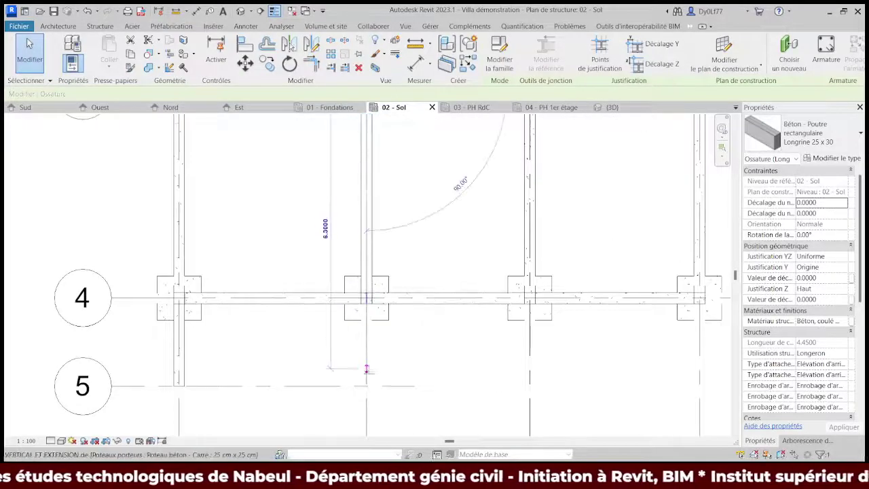
{"action": "left_click", "coordinate": [408, 307]}
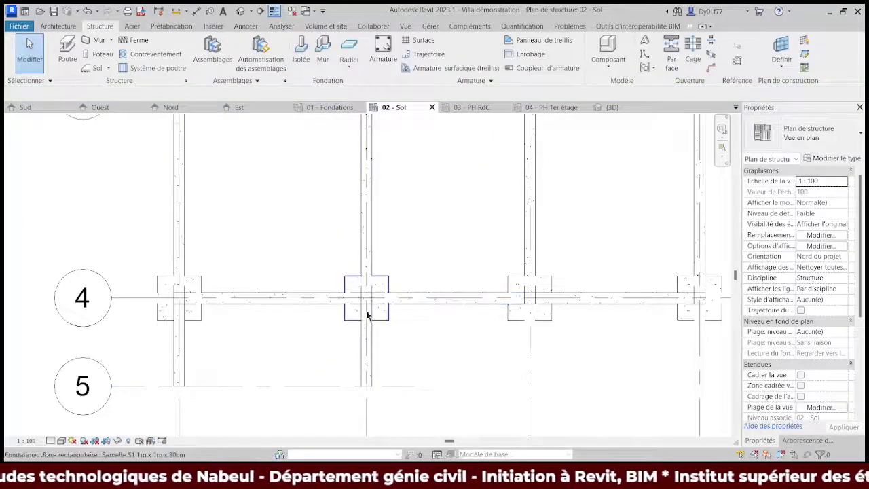
{"action": "scroll", "coordinate": [382, 342], "scroll_direction": "down", "scroll_amount": 2}
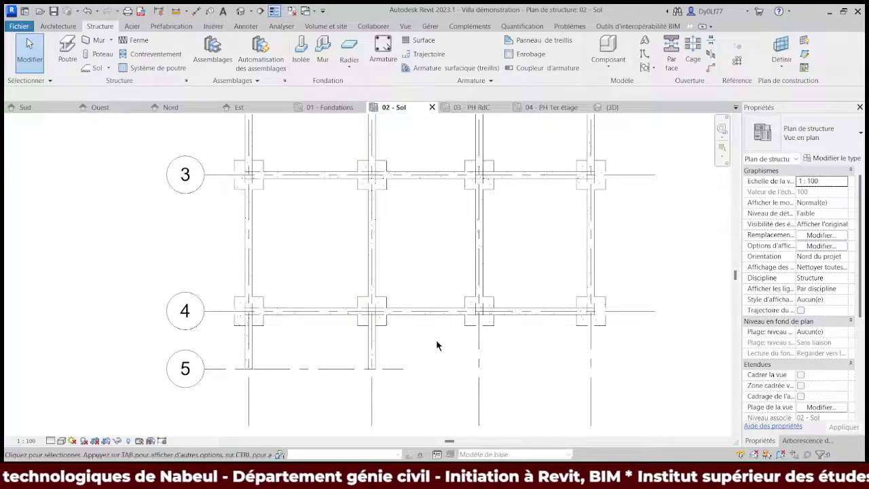
{"action": "scroll", "coordinate": [441, 336], "scroll_direction": "down", "scroll_amount": 1}
Zoom around the 3D view to check the footings and tie beams, then return to the 01 - Fondations plan
{"action": "left_click", "coordinate": [612, 106]}
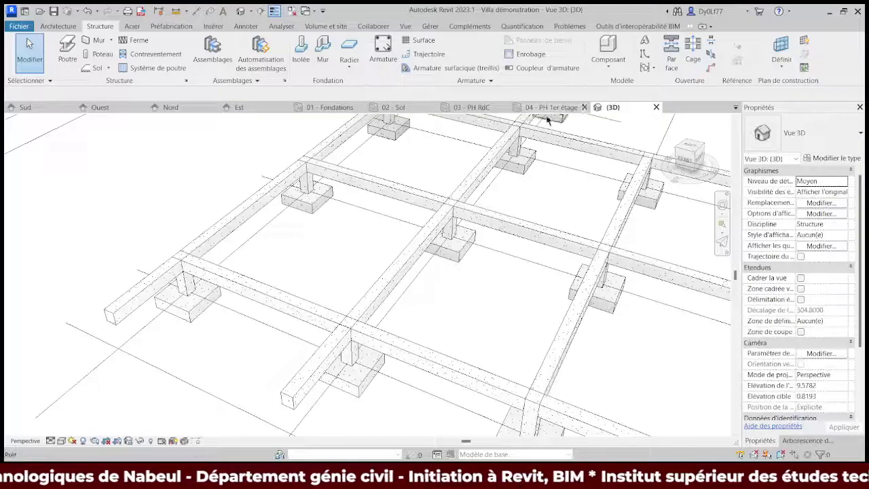
{"action": "scroll", "coordinate": [384, 223], "scroll_direction": "down", "scroll_amount": 1}
{"action": "scroll", "coordinate": [385, 223], "scroll_direction": "down", "scroll_amount": 1}
{"action": "scroll", "coordinate": [482, 267], "scroll_direction": "down", "scroll_amount": 1}
{"action": "scroll", "coordinate": [550, 317], "scroll_direction": "down", "scroll_amount": 1}
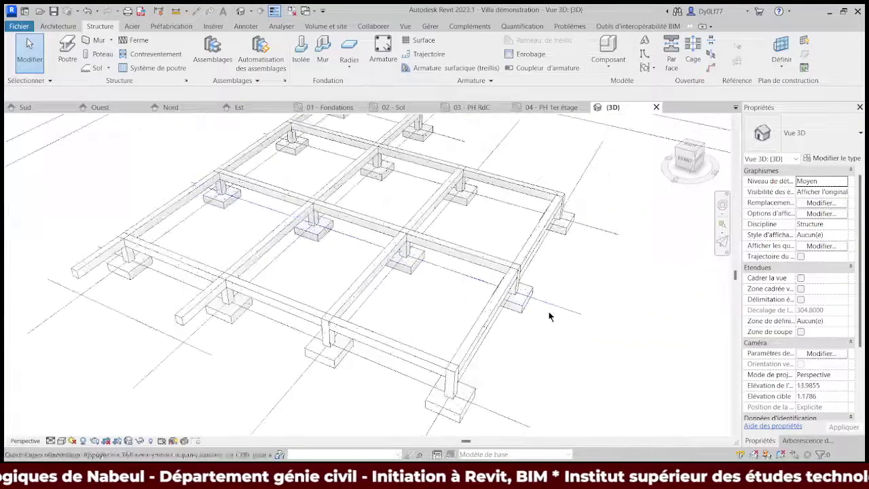
{"action": "scroll", "coordinate": [509, 304], "scroll_direction": "up", "scroll_amount": 2}
{"action": "scroll", "coordinate": [431, 325], "scroll_direction": "up", "scroll_amount": 1}
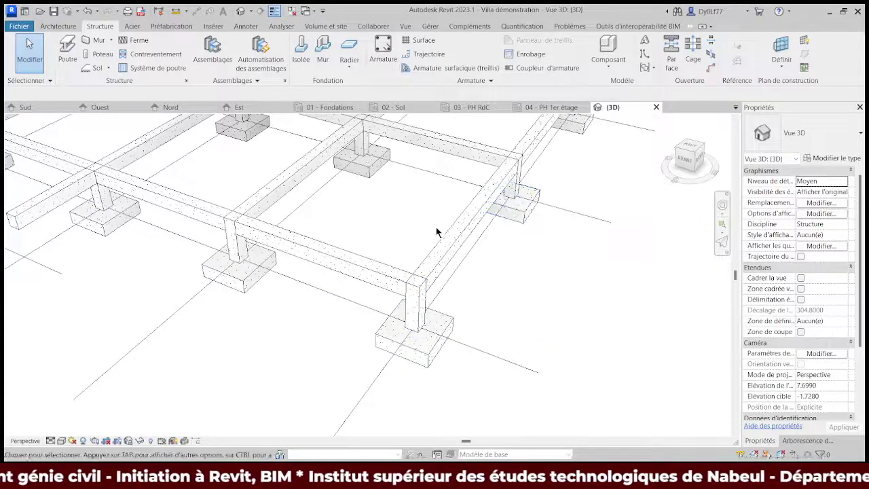
{"action": "left_click", "coordinate": [332, 107]}
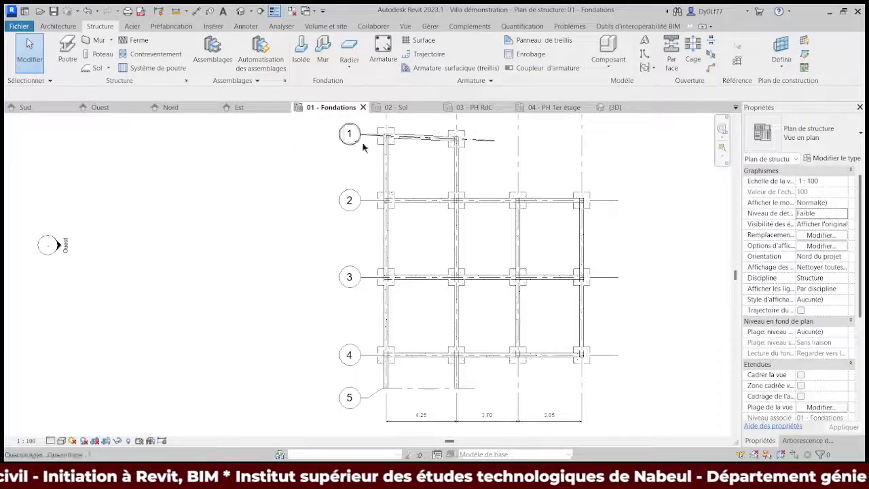
{"action": "scroll", "coordinate": [376, 136], "scroll_direction": "up", "scroll_amount": 3}
{"action": "scroll", "coordinate": [376, 137], "scroll_direction": "up", "scroll_amount": 2}
{"action": "middle_click_drag", "start_coordinate": [375, 136], "coordinate": [346, 234]}
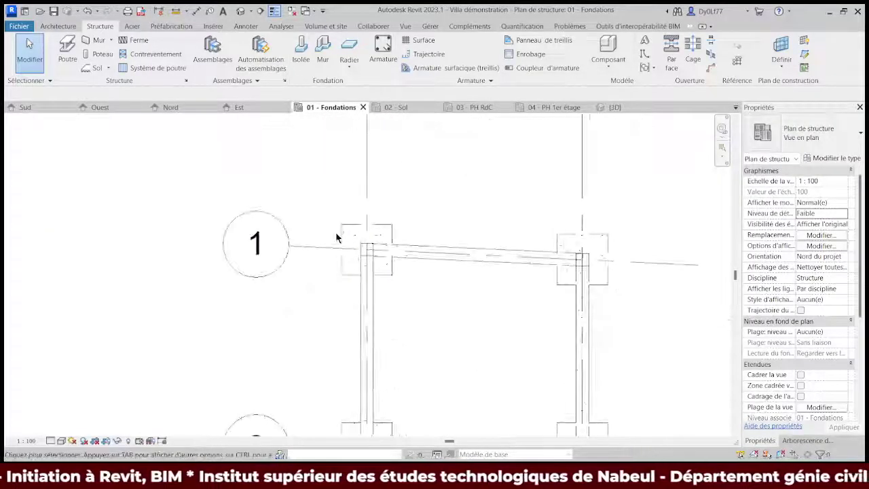
{"action": "middle_click_drag", "start_coordinate": [346, 373], "coordinate": [334, 233]}
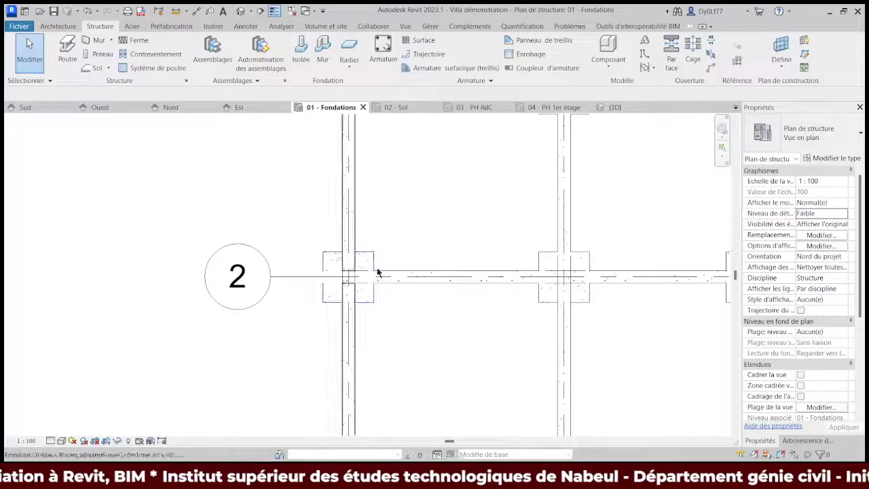
{"action": "middle_click_drag", "start_coordinate": [378, 278], "coordinate": [323, 152]}
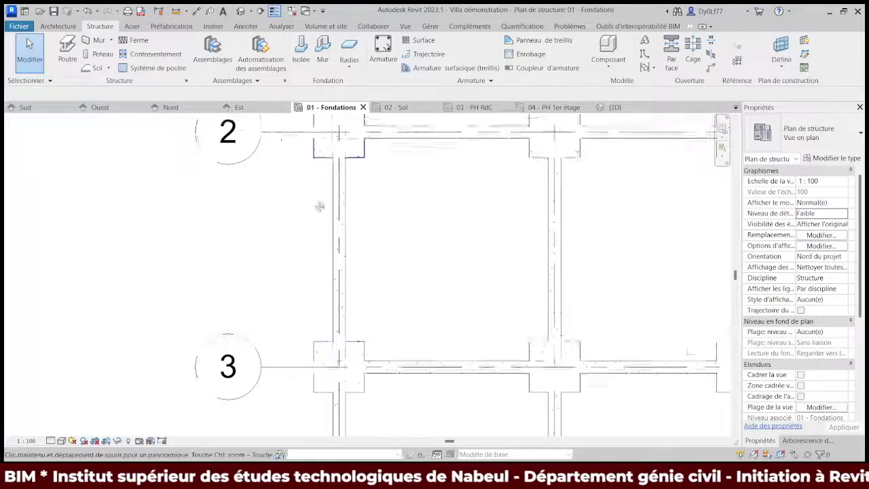
{"action": "scroll", "coordinate": [349, 292], "scroll_direction": "up", "scroll_amount": 5}
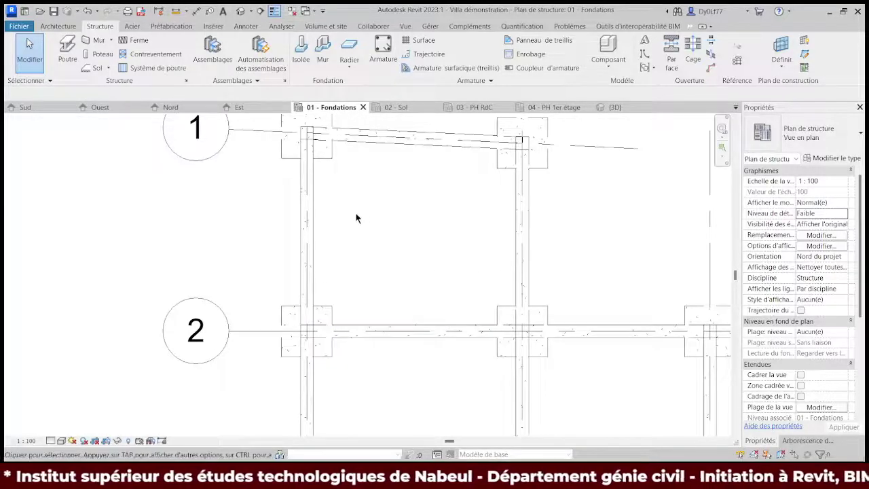
With Align (AL), line up the grid 1 footing edge with its column edge
{"action": "key", "text": "a"}
{"action": "key", "text": "l"}
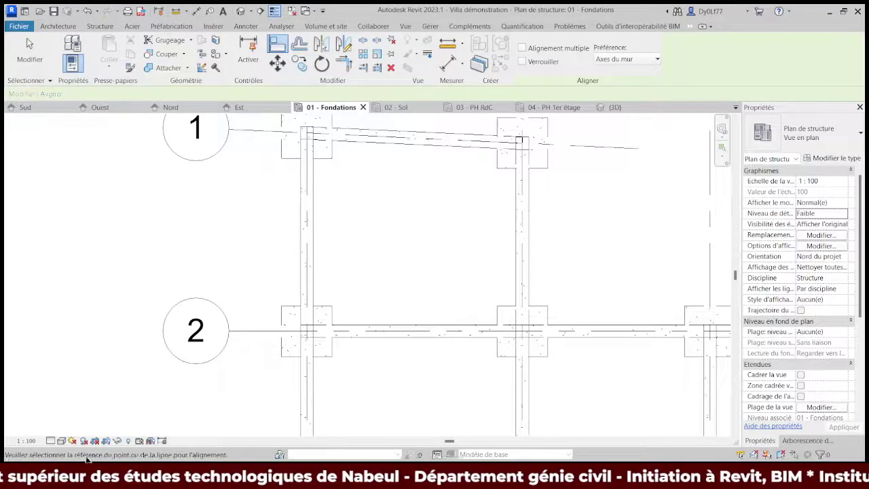
{"action": "middle_click_drag", "start_coordinate": [285, 169], "coordinate": [285, 271]}
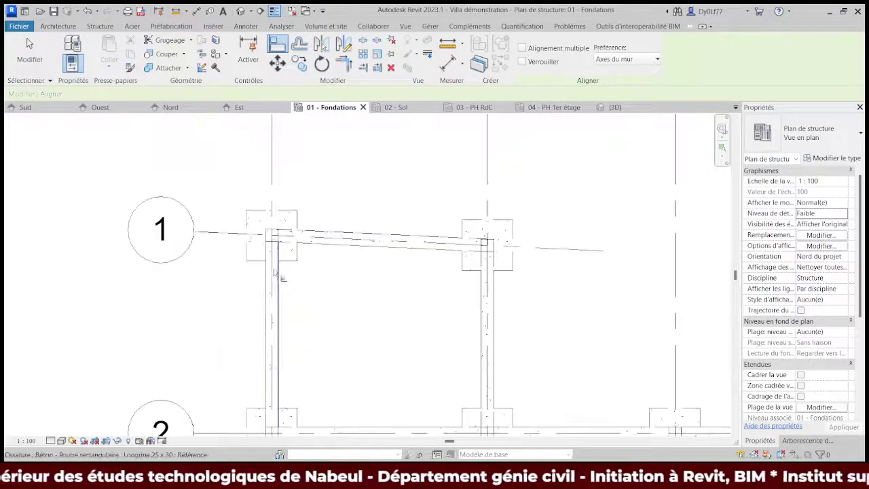
{"action": "scroll", "coordinate": [271, 231], "scroll_direction": "up", "scroll_amount": 3}
{"action": "scroll", "coordinate": [270, 232], "scroll_direction": "up", "scroll_amount": 2}
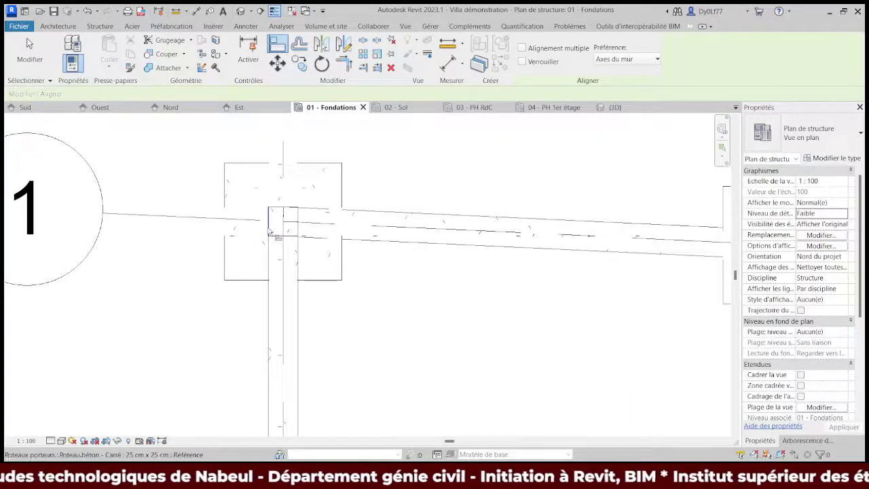
{"action": "left_click", "coordinate": [269, 231]}
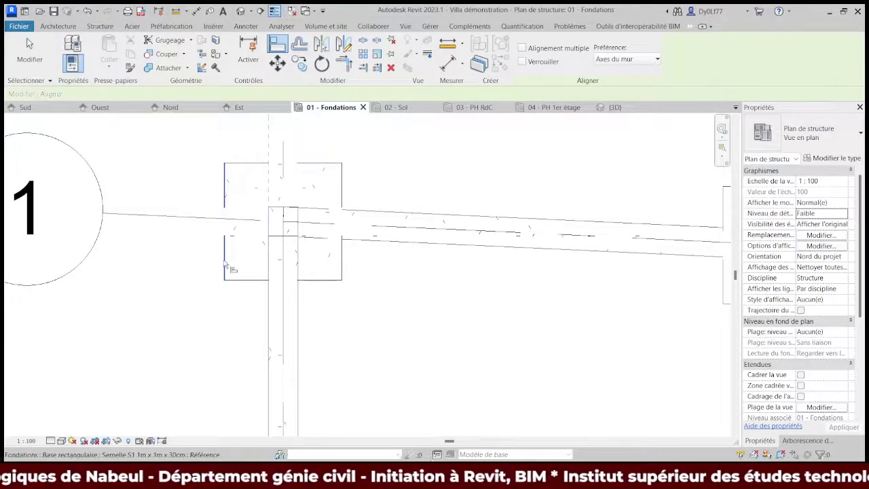
{"action": "left_click", "coordinate": [225, 264]}
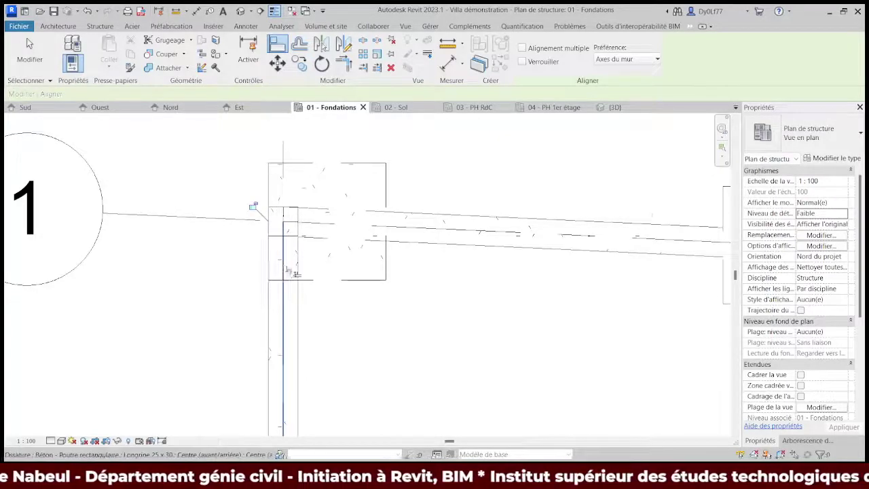
Align the grid 2 footing edge with its reference line
{"action": "middle_click_drag", "start_coordinate": [254, 204], "coordinate": [338, 146]}
{"action": "middle_click_drag", "start_coordinate": [291, 369], "coordinate": [271, 249]}
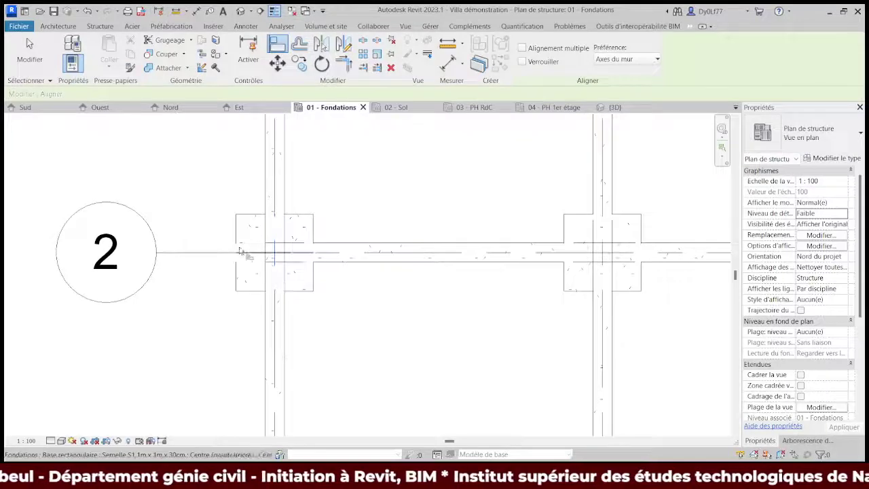
{"action": "scroll", "coordinate": [275, 252], "scroll_direction": "up", "scroll_amount": 2}
{"action": "left_click", "coordinate": [275, 263]}
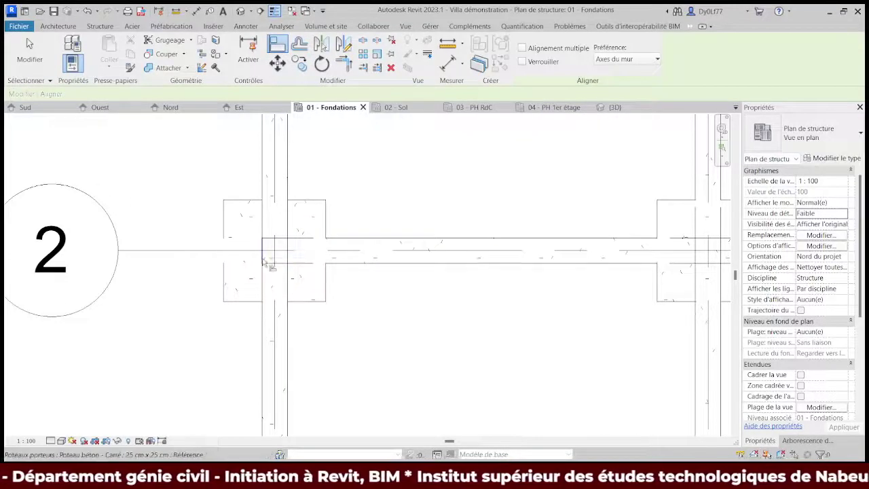
{"action": "left_click", "coordinate": [224, 285]}
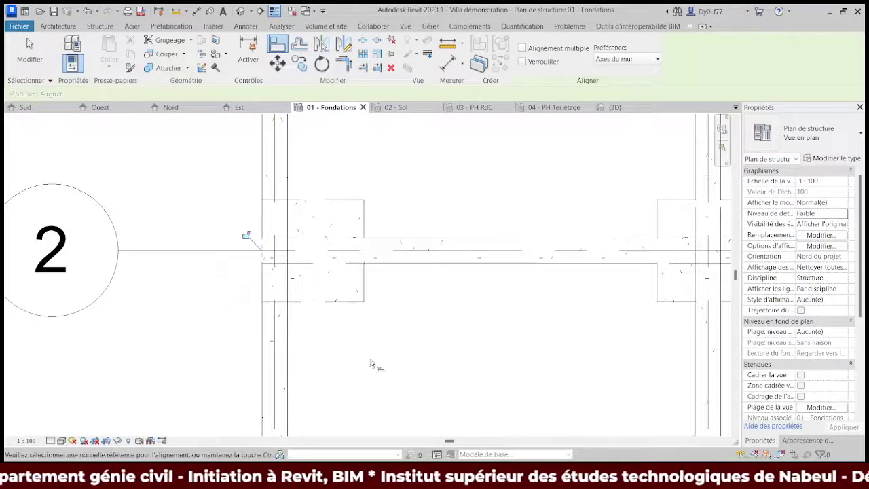
Restart Align and line up the grid 3 footing edge with its reference
{"action": "scroll", "coordinate": [372, 364], "scroll_direction": "down", "scroll_amount": 2}
{"action": "middle_click_drag", "start_coordinate": [371, 365], "coordinate": [298, 285]}
{"action": "scroll", "coordinate": [290, 271], "scroll_direction": "up", "scroll_amount": 3}
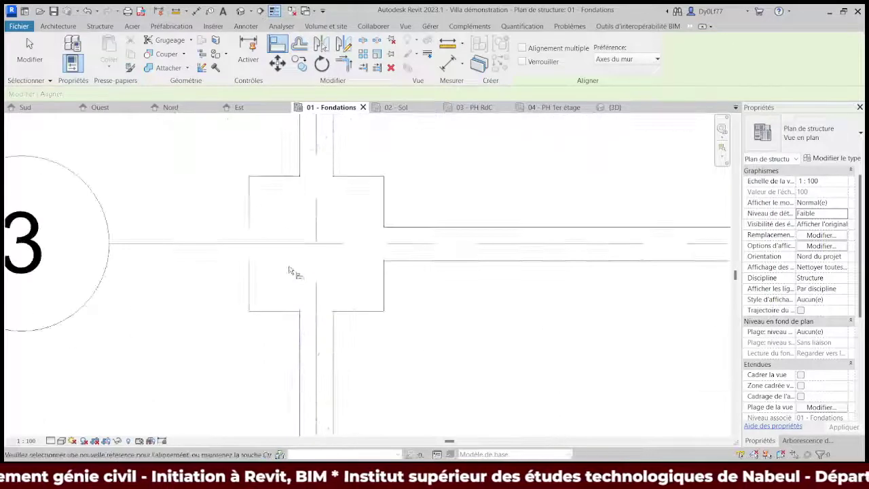
{"action": "key", "text": "Escape"}
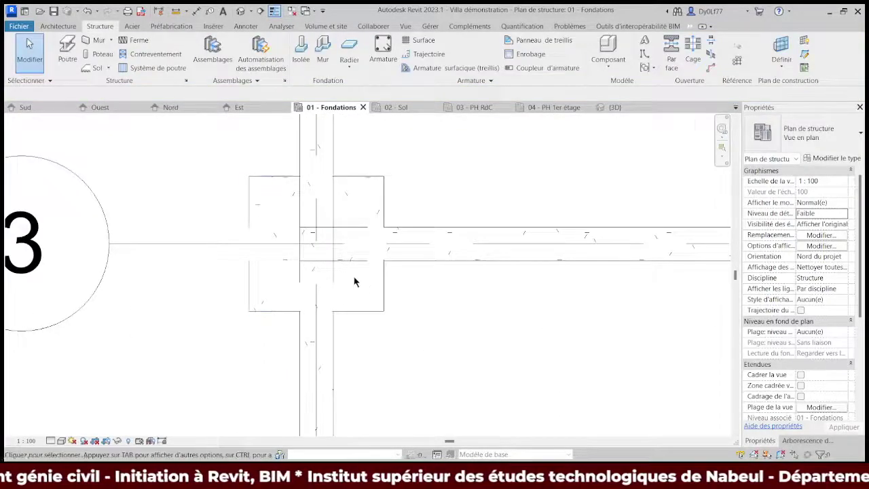
{"action": "scroll", "coordinate": [354, 282], "scroll_direction": "down", "scroll_amount": 2}
{"action": "middle_click_drag", "start_coordinate": [431, 274], "coordinate": [375, 304]}
{"action": "key", "text": "a"}
{"action": "key", "text": "l"}
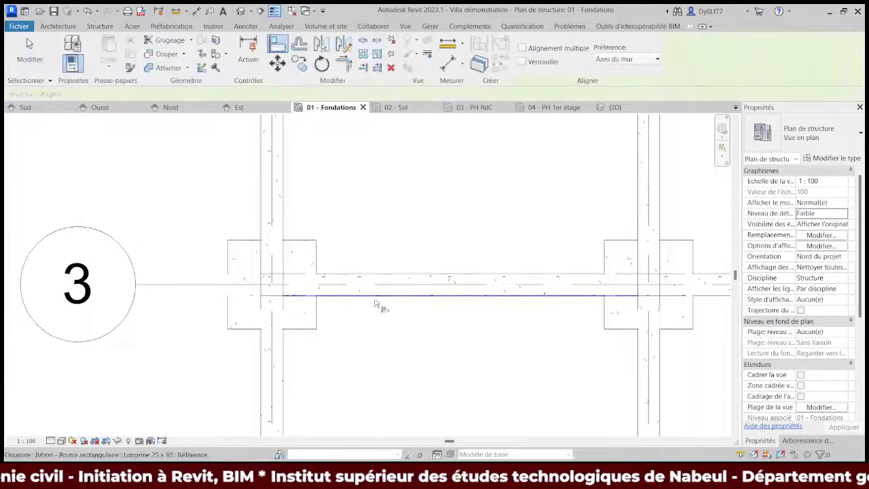
{"action": "scroll", "coordinate": [261, 293], "scroll_direction": "up", "scroll_amount": 3}
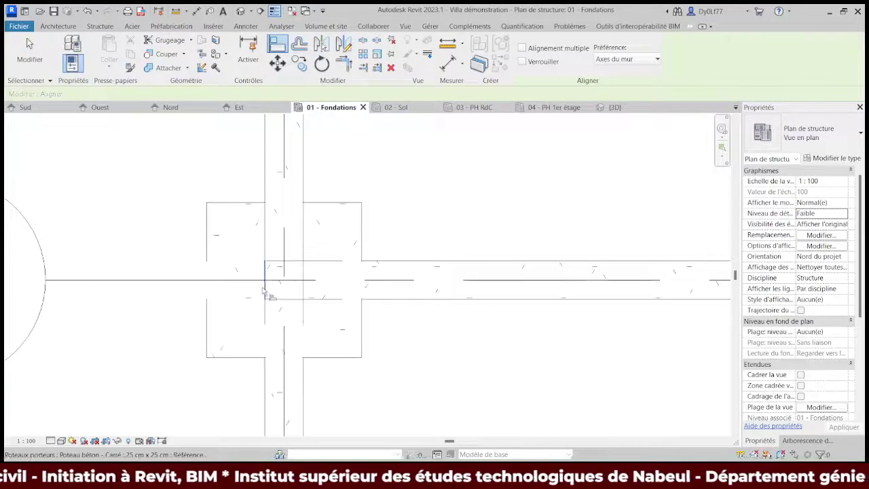
{"action": "left_click", "coordinate": [265, 294]}
{"action": "left_click", "coordinate": [207, 309]}
Align a footing edge along grid 4 onto its chosen reference
{"action": "scroll", "coordinate": [208, 309], "scroll_direction": "down", "scroll_amount": 2}
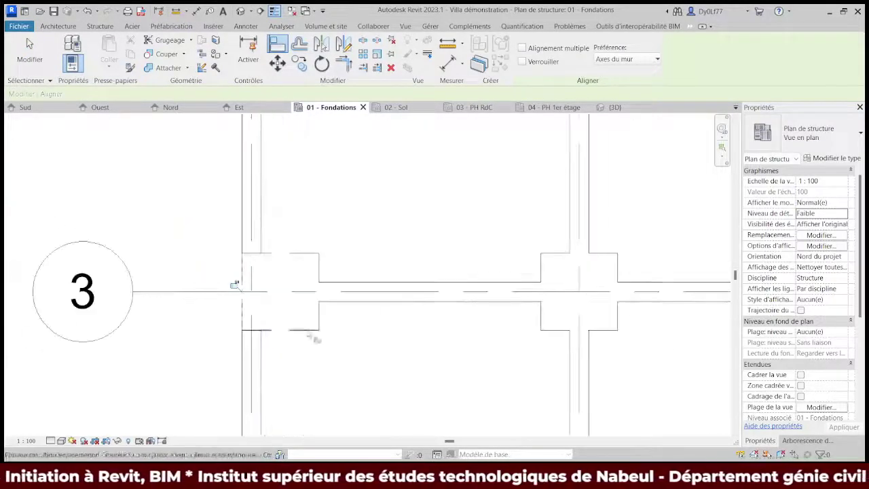
{"action": "mouse_move", "coordinate": [235, 283]}
{"action": "middle_mouse_down"}
{"action": "mouse_move", "coordinate": [324, 252]}
{"action": "mouse_move", "coordinate": [301, 256]}
{"action": "middle_mouse_up"}
{"action": "scroll", "coordinate": [304, 314], "scroll_direction": "up", "scroll_amount": 3}
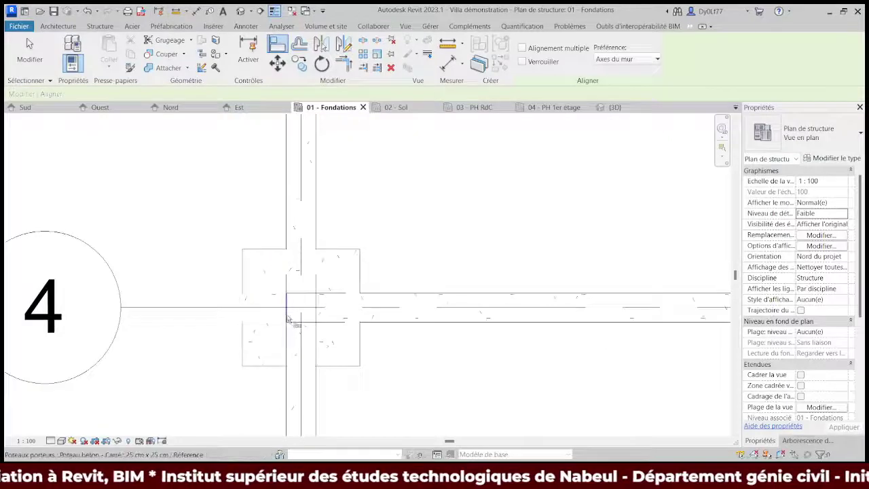
{"action": "scroll", "coordinate": [256, 326], "scroll_direction": "down", "scroll_amount": 2}
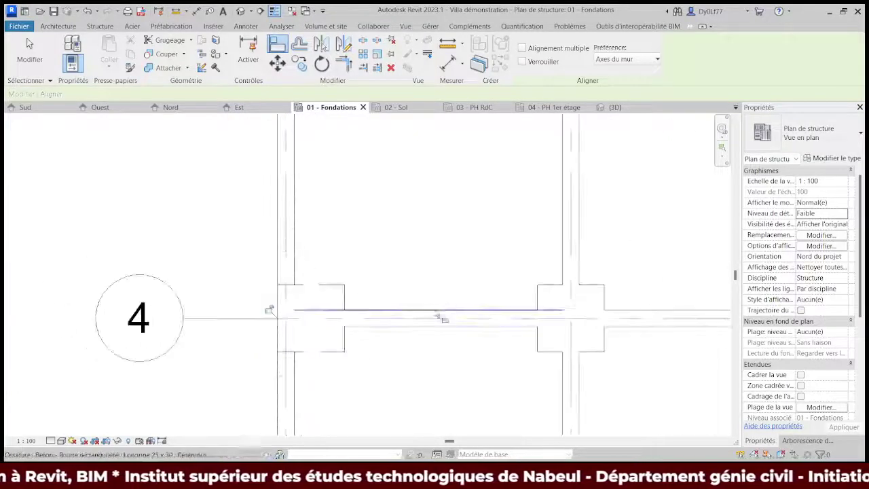
{"action": "middle_click_drag", "start_coordinate": [442, 317], "coordinate": [324, 293]}
{"action": "scroll", "coordinate": [235, 300], "scroll_direction": "down", "scroll_amount": 2}
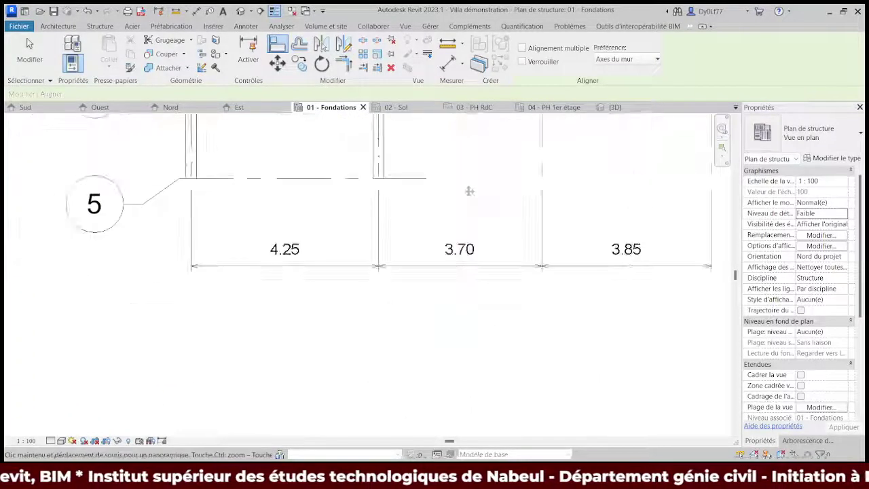
{"action": "middle_click_drag", "start_coordinate": [470, 188], "coordinate": [494, 282]}
{"action": "scroll", "coordinate": [475, 292], "scroll_direction": "up", "scroll_amount": 2}
{"action": "scroll", "coordinate": [455, 309], "scroll_direction": "up", "scroll_amount": 2}
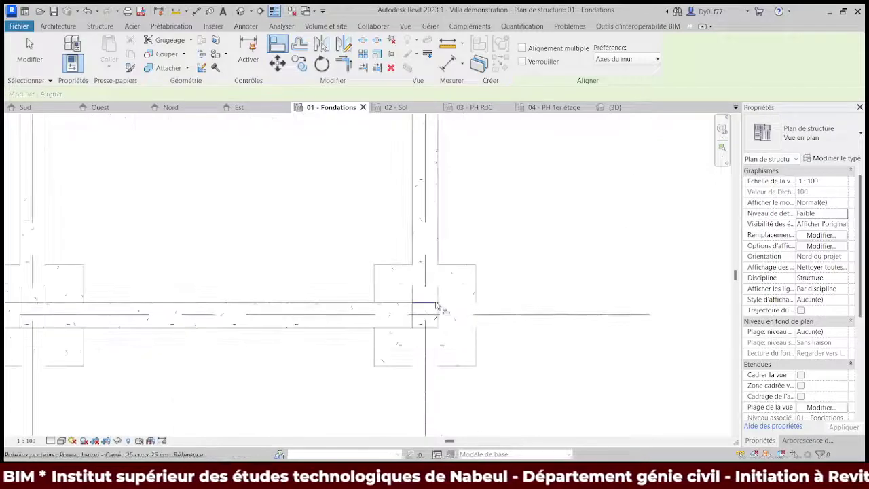
{"action": "left_click", "coordinate": [477, 298]}
Restart Align and snap the next footing edge to the adjacent tie beam edge
{"action": "middle_click_drag", "start_coordinate": [478, 297], "coordinate": [440, 378]}
{"action": "scroll", "coordinate": [440, 431], "scroll_direction": "down", "scroll_amount": 2}
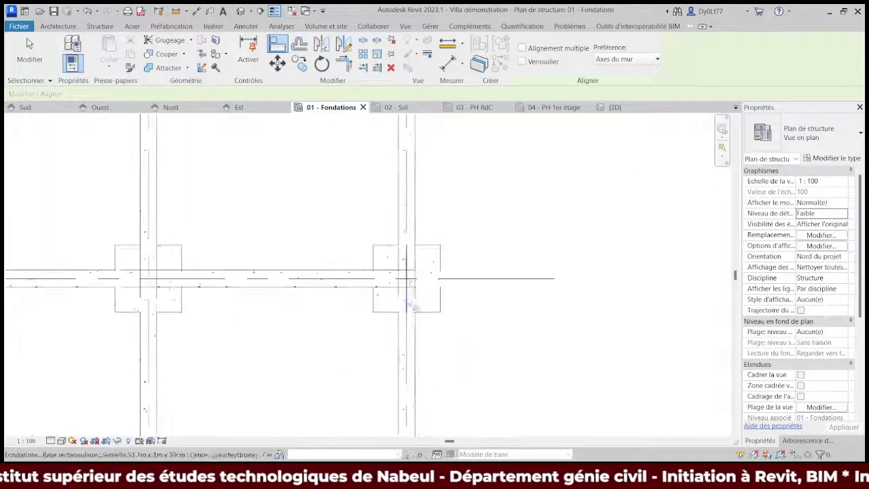
{"action": "scroll", "coordinate": [421, 280], "scroll_direction": "up", "scroll_amount": 3}
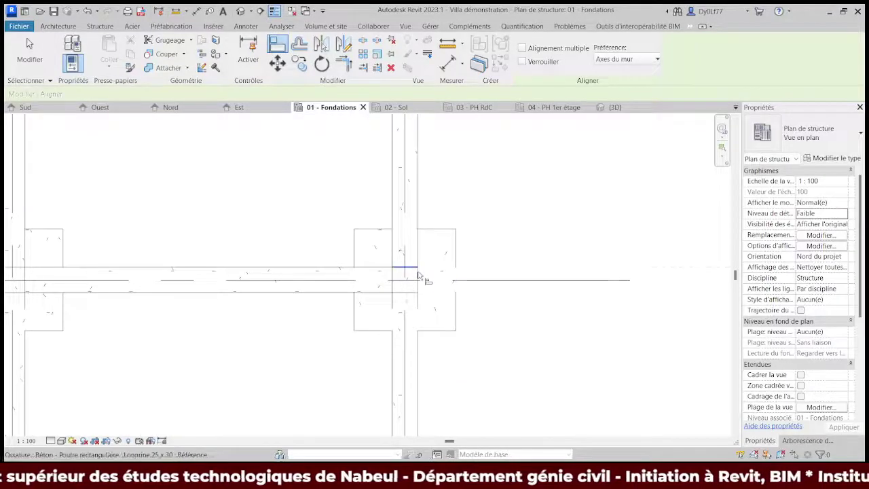
{"action": "left_click", "coordinate": [457, 268]}
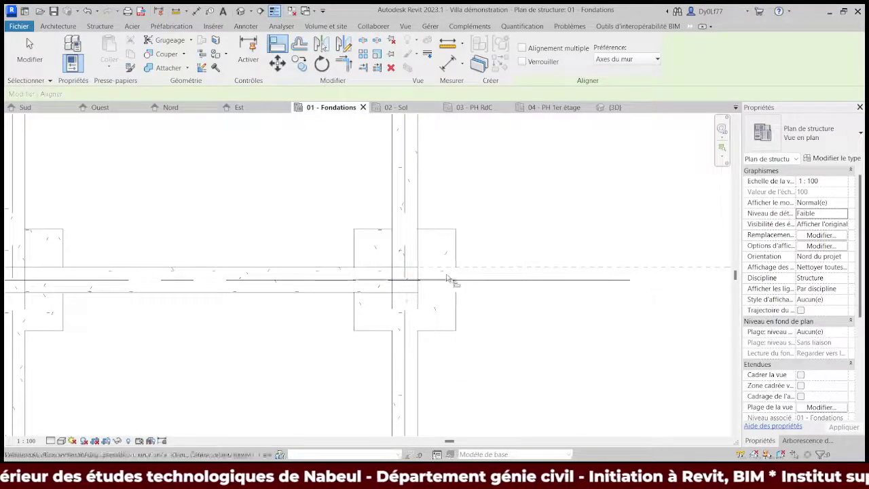
{"action": "key", "text": "Escape"}
{"action": "key", "text": "Escape"}
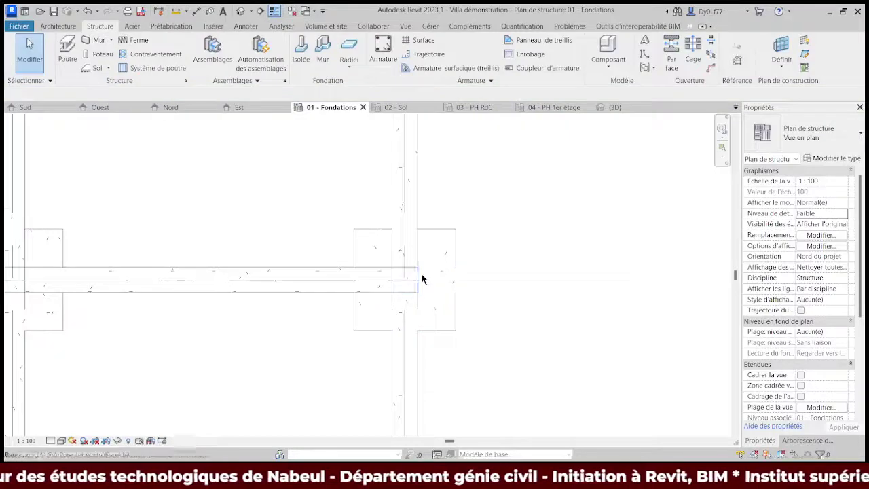
{"action": "key", "text": "a"}
{"action": "key", "text": "l"}
{"action": "left_click", "coordinate": [418, 279]}
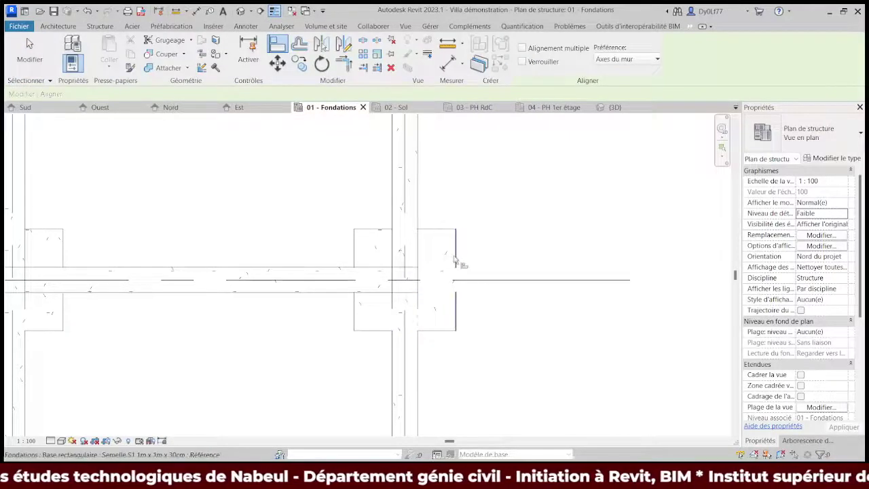
{"action": "left_click", "coordinate": [450, 263]}
Exit Align and pan the plan to review the aligned footings across grids 1 to 5
{"action": "scroll", "coordinate": [441, 265], "scroll_direction": "down", "scroll_amount": 2}
{"action": "middle_click_drag", "start_coordinate": [439, 258], "coordinate": [422, 212]}
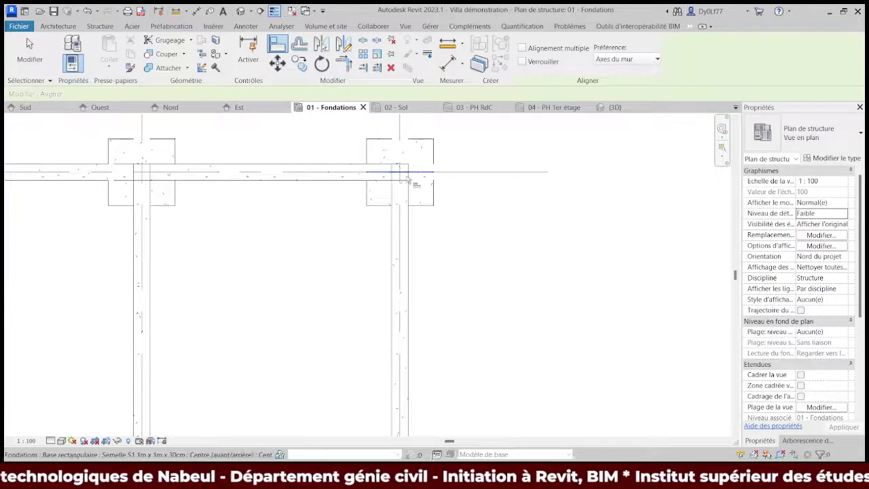
{"action": "scroll", "coordinate": [409, 178], "scroll_direction": "up", "scroll_amount": 3}
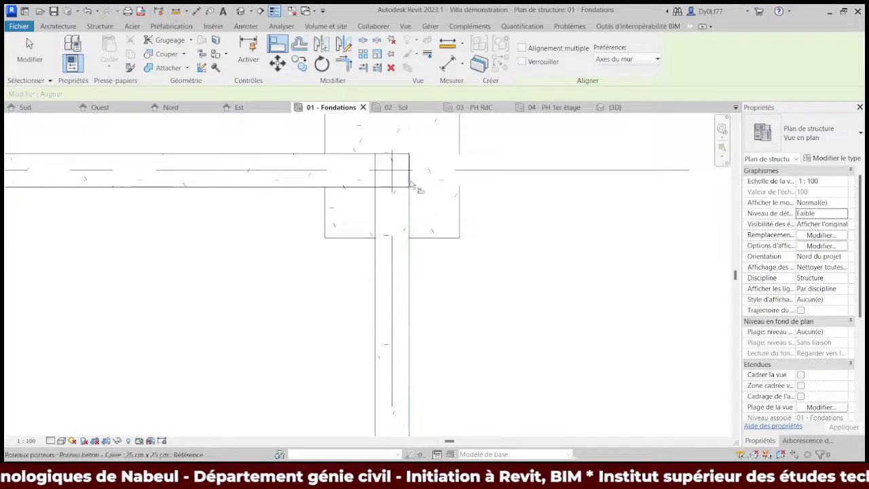
{"action": "scroll", "coordinate": [489, 231], "scroll_direction": "down", "scroll_amount": 3}
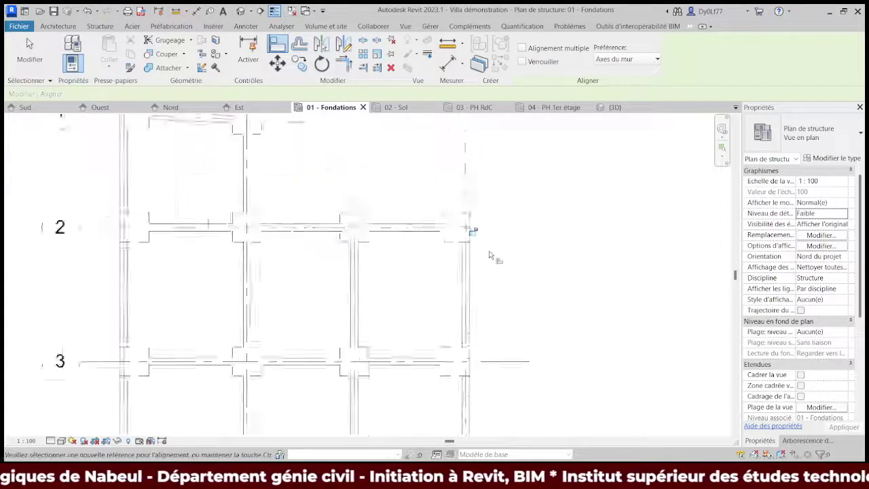
{"action": "scroll", "coordinate": [503, 264], "scroll_direction": "down", "scroll_amount": 2}
{"action": "key", "text": "Escape"}
{"action": "key", "text": "Escape"}
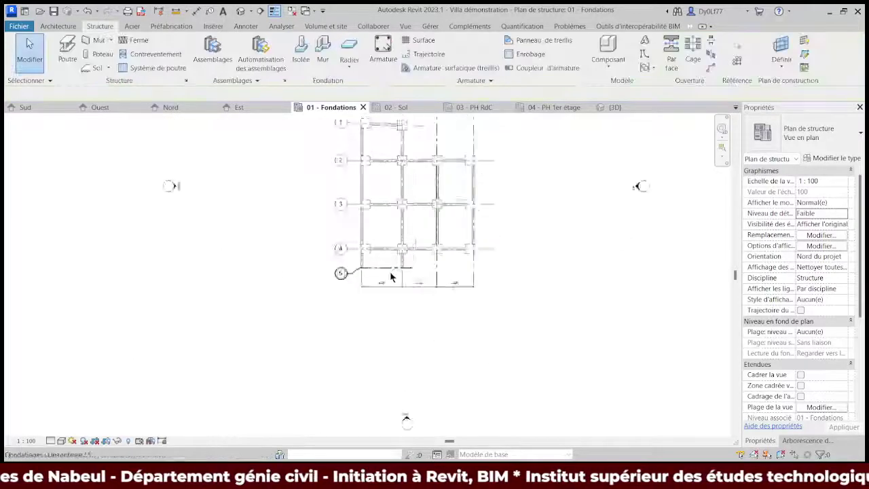
{"action": "scroll", "coordinate": [397, 279], "scroll_direction": "up", "scroll_amount": 3}
{"action": "scroll", "coordinate": [407, 271], "scroll_direction": "up", "scroll_amount": 3}
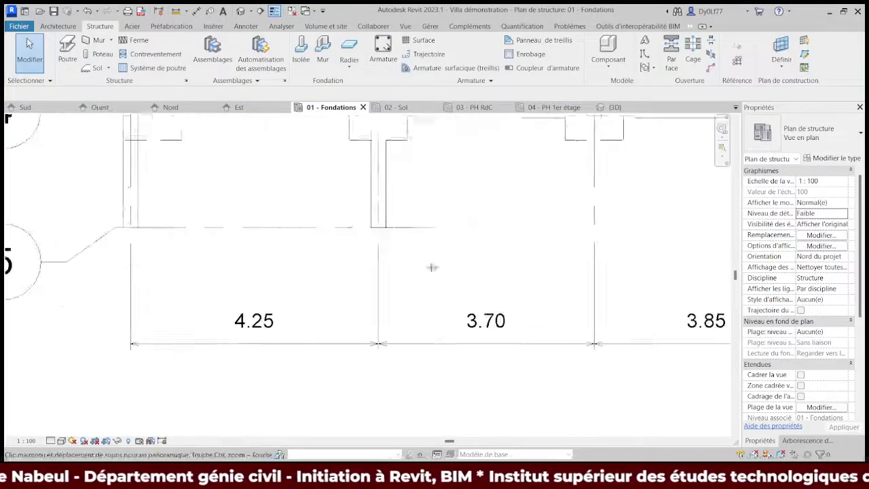
{"action": "scroll", "coordinate": [430, 268], "scroll_direction": "down", "scroll_amount": 1}
{"action": "scroll", "coordinate": [432, 295], "scroll_direction": "down", "scroll_amount": 1}
{"action": "middle_click_drag", "start_coordinate": [446, 295], "coordinate": [479, 271]}
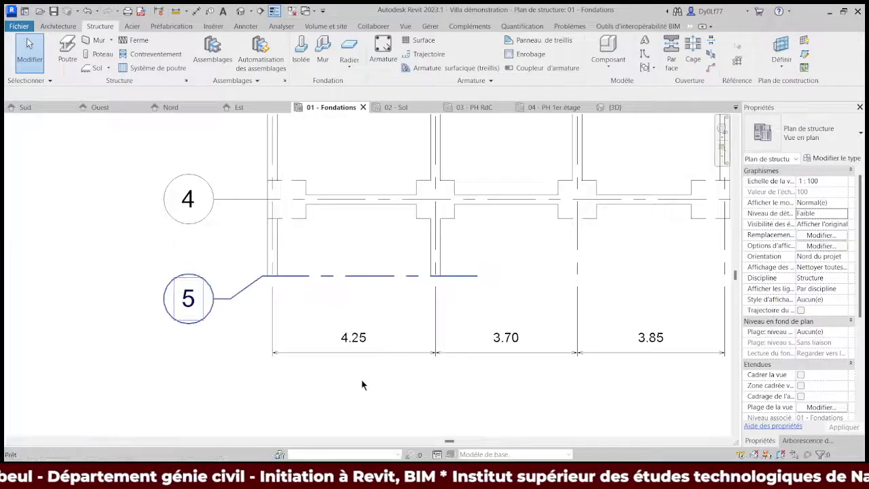
{"action": "scroll", "coordinate": [363, 385], "scroll_direction": "down", "scroll_amount": 1}
{"action": "mouse_move", "coordinate": [363, 385]}
{"action": "middle_mouse_down"}
{"action": "mouse_move", "coordinate": [422, 257]}
{"action": "mouse_move", "coordinate": [359, 326]}
{"action": "mouse_move", "coordinate": [452, 262]}
{"action": "middle_mouse_up"}
{"action": "scroll", "coordinate": [422, 257], "scroll_direction": "down", "scroll_amount": 2}
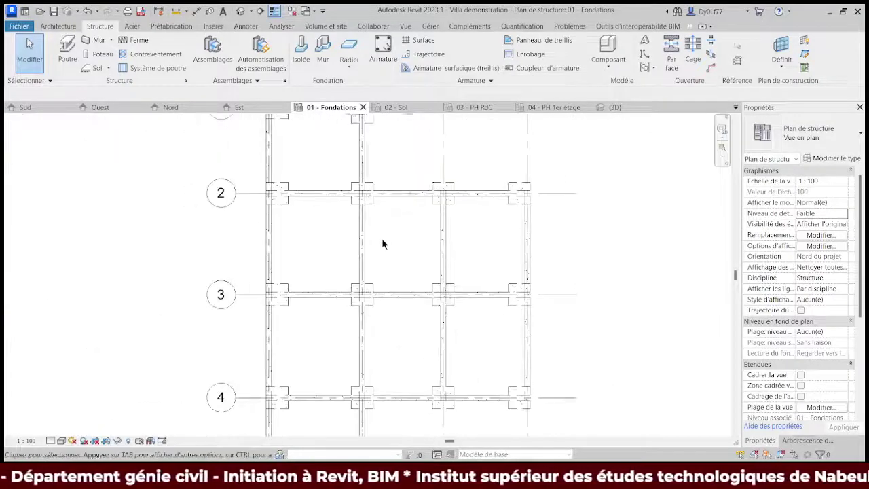
{"action": "scroll", "coordinate": [382, 242], "scroll_direction": "down", "scroll_amount": 1}
{"action": "mouse_move", "coordinate": [382, 243]}
{"action": "middle_mouse_down"}
{"action": "mouse_move", "coordinate": [457, 236]}
{"action": "mouse_move", "coordinate": [406, 272]}
{"action": "middle_mouse_up"}
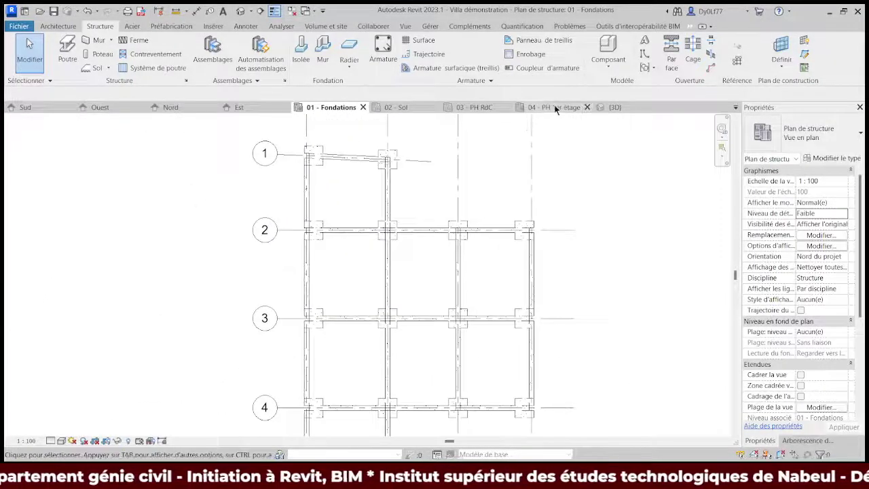
Orbit and zoom the 3D view to check footings, columns and tie beam junctions from low and high angles
{"action": "left_click", "coordinate": [613, 107]}
{"action": "scroll", "coordinate": [379, 225], "scroll_direction": "down", "scroll_amount": 2}
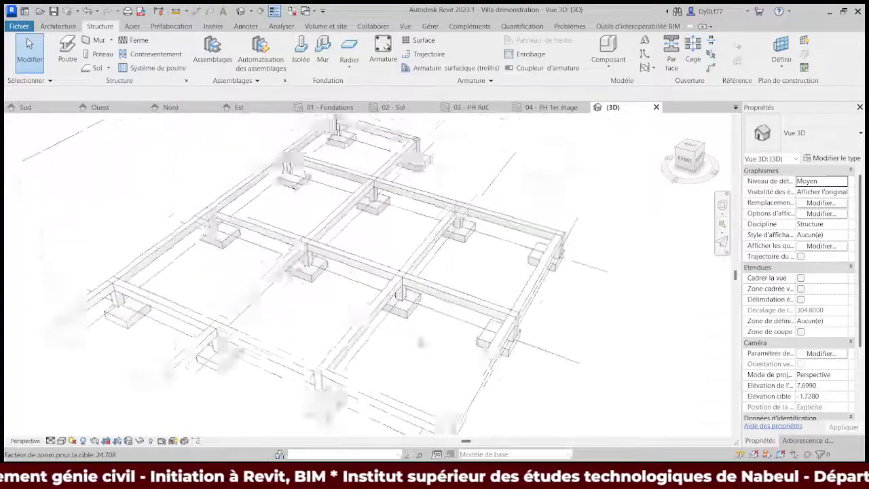
{"action": "scroll", "coordinate": [576, 251], "scroll_direction": "up", "scroll_amount": 2}
{"action": "scroll", "coordinate": [576, 253], "scroll_direction": "up", "scroll_amount": 2}
{"action": "scroll", "coordinate": [577, 263], "scroll_direction": "up", "scroll_amount": 1}
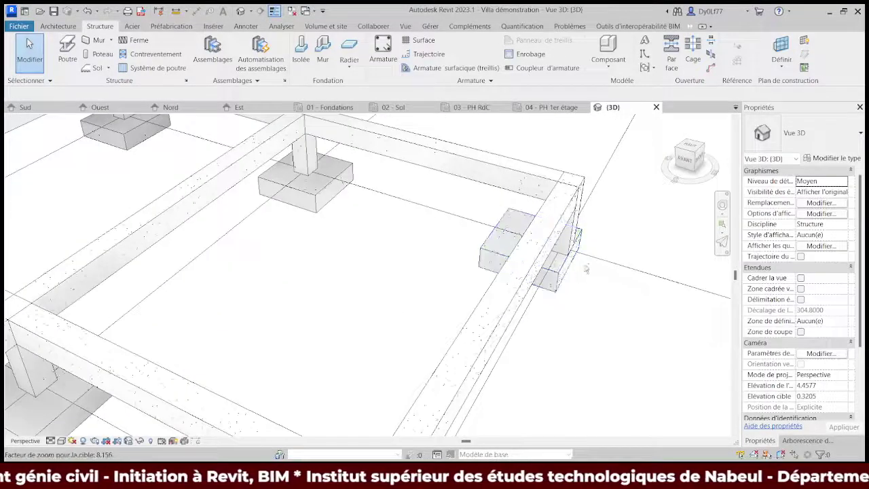
{"action": "scroll", "coordinate": [577, 262], "scroll_direction": "up", "scroll_amount": 2}
{"action": "middle_click_drag", "start_coordinate": [577, 263], "coordinate": [588, 240], "text": "shift"}
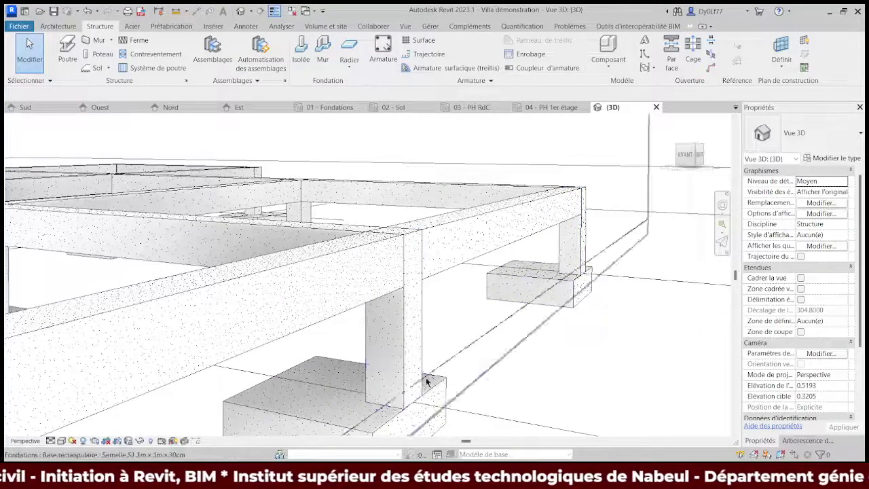
{"action": "scroll", "coordinate": [421, 373], "scroll_direction": "down", "scroll_amount": 2}
{"action": "scroll", "coordinate": [333, 360], "scroll_direction": "down", "scroll_amount": 2}
{"action": "middle_click_drag", "start_coordinate": [332, 359], "coordinate": [502, 333], "text": "shift"}
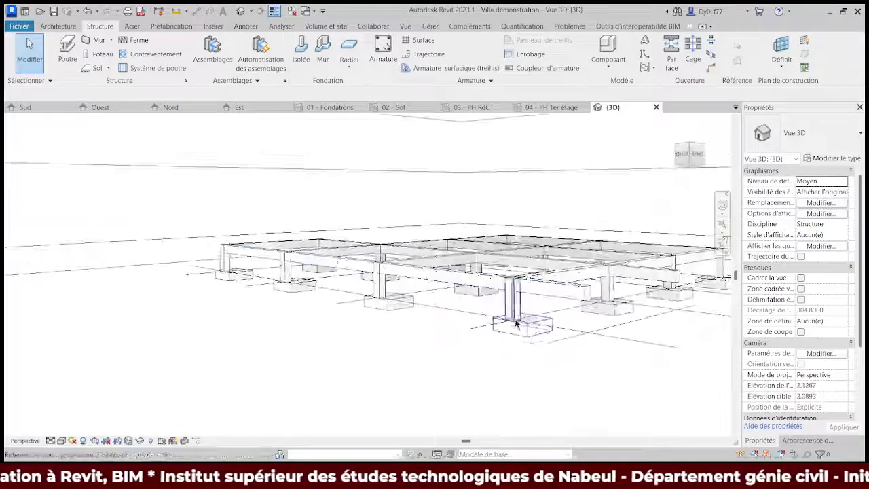
{"action": "scroll", "coordinate": [517, 325], "scroll_direction": "up", "scroll_amount": 2}
{"action": "scroll", "coordinate": [517, 325], "scroll_direction": "up", "scroll_amount": 2}
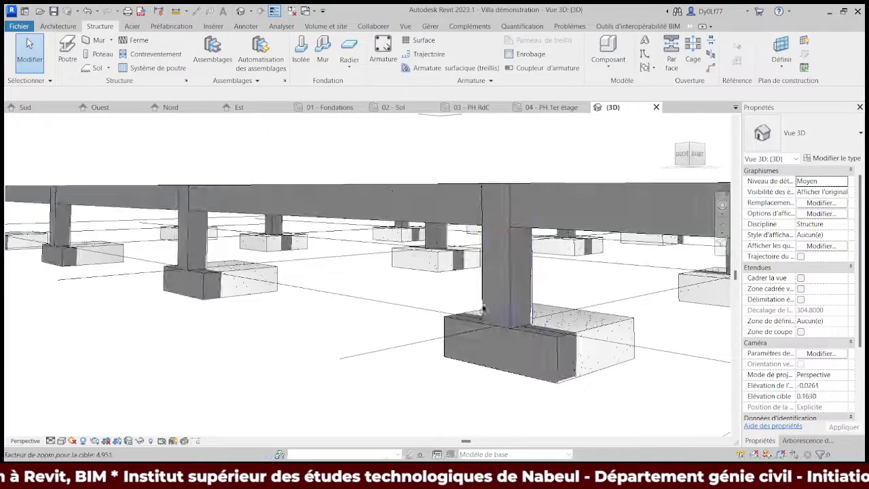
{"action": "middle_click_drag", "start_coordinate": [489, 246], "coordinate": [475, 262], "text": "shift"}
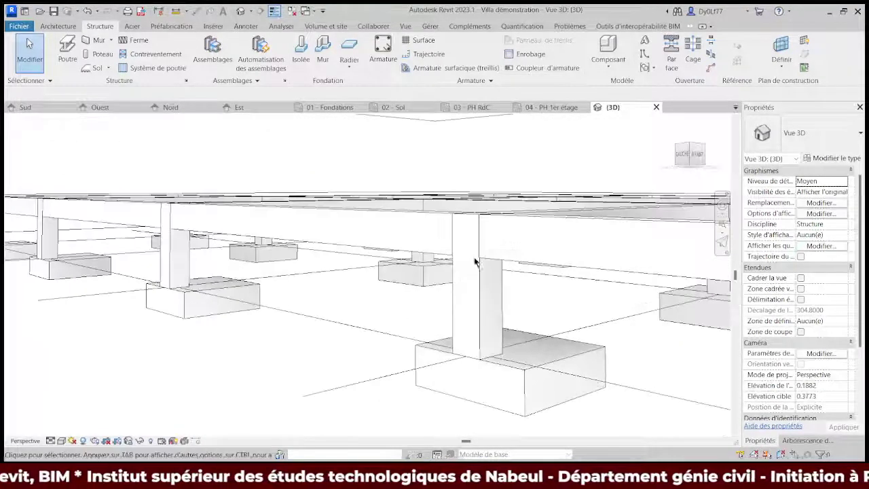
{"action": "scroll", "coordinate": [501, 253], "scroll_direction": "up", "scroll_amount": 3}
{"action": "scroll", "coordinate": [501, 254], "scroll_direction": "up", "scroll_amount": 2}
{"action": "scroll", "coordinate": [501, 254], "scroll_direction": "down", "scroll_amount": 2}
{"action": "scroll", "coordinate": [501, 253], "scroll_direction": "down", "scroll_amount": 2}
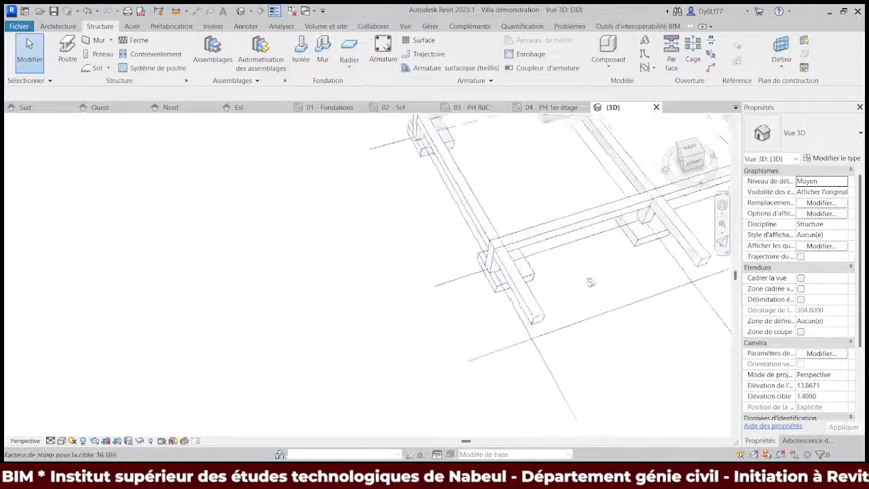
{"action": "scroll", "coordinate": [501, 253], "scroll_direction": "down", "scroll_amount": 3}
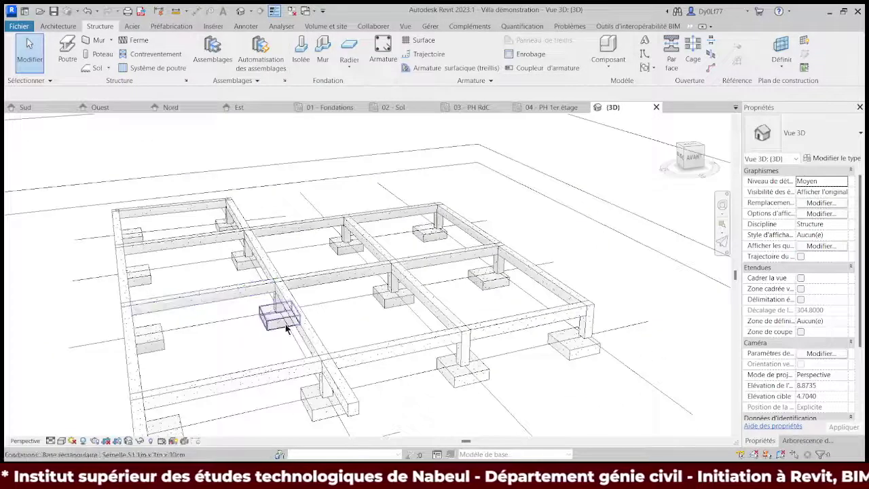
{"action": "middle_click_drag", "start_coordinate": [262, 345], "coordinate": [394, 294]}
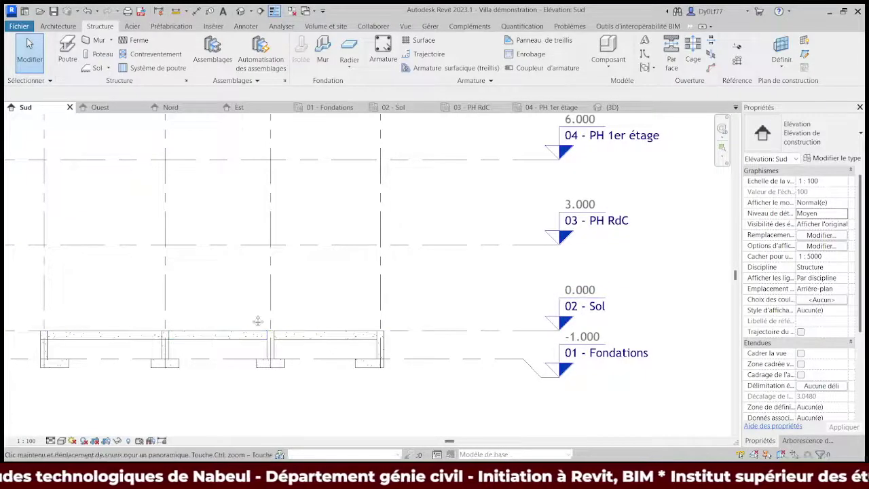
Open the 02 - Sol structural plan from its level head in the Sud elevation and pan to grid row 5
{"action": "middle_click_drag", "start_coordinate": [349, 319], "coordinate": [456, 295]}
{"action": "double_click", "coordinate": [669, 299]}
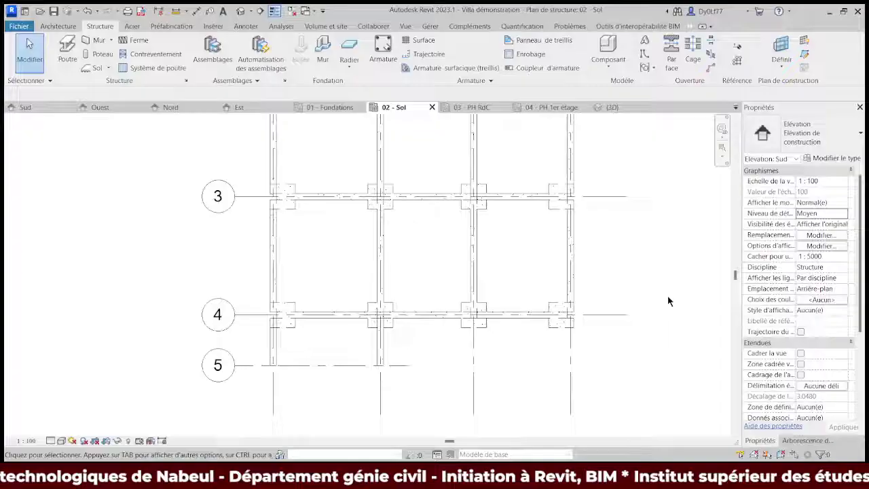
{"action": "mouse_move", "coordinate": [336, 225]}
{"action": "middle_mouse_down"}
{"action": "mouse_move", "coordinate": [336, 271]}
{"action": "mouse_move", "coordinate": [308, 307]}
{"action": "middle_mouse_up"}
{"action": "scroll", "coordinate": [336, 271], "scroll_direction": "down", "scroll_amount": 2}
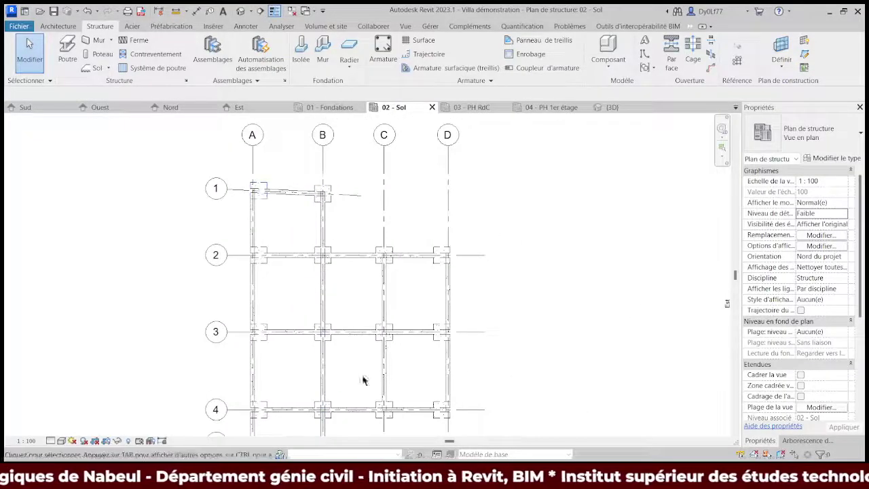
{"action": "middle_click_drag", "start_coordinate": [265, 238], "coordinate": [238, 209]}
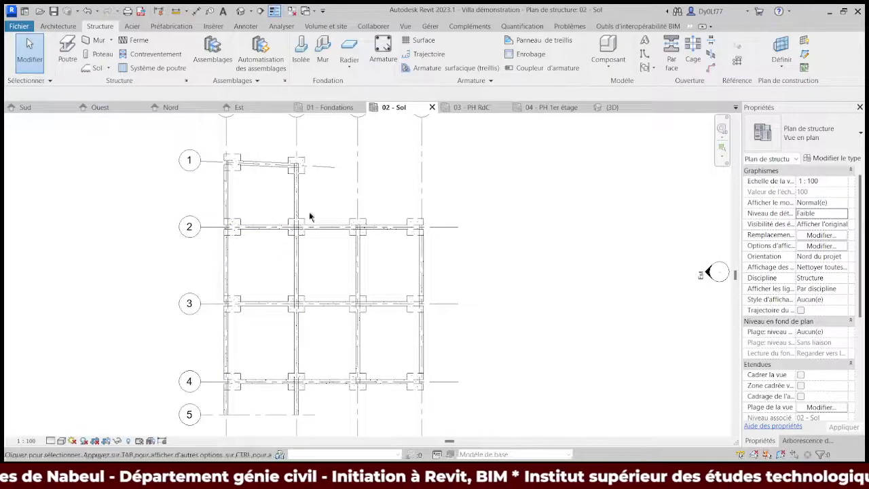
Start a structural floor and edit its type to create Dallage 10 cm, 0.10 m thick
{"action": "left_click", "coordinate": [94, 69]}
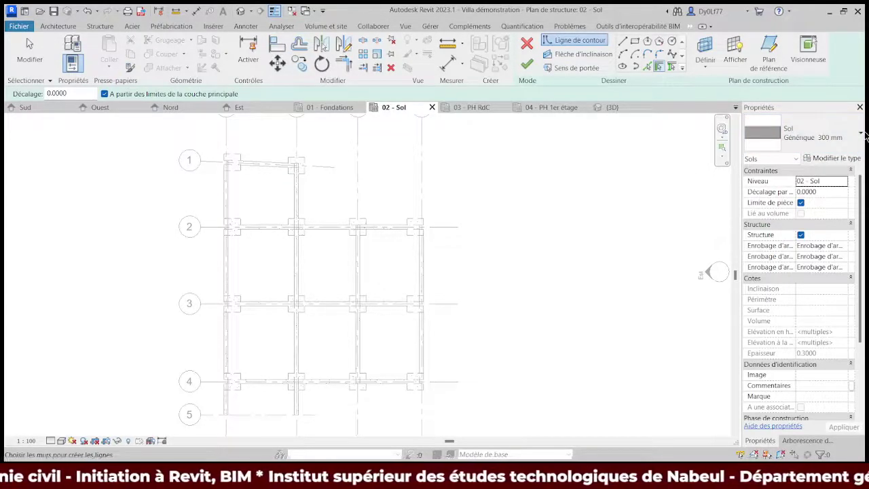
{"action": "left_click", "coordinate": [833, 160]}
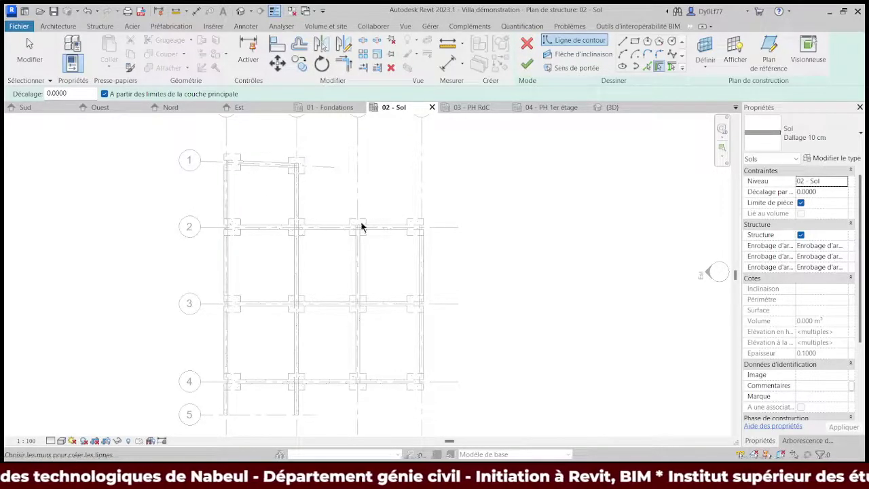
Draw boundary lines from the upper-left beam corner down to grid 4 and along it to the column corner
{"action": "left_click", "coordinate": [625, 44]}
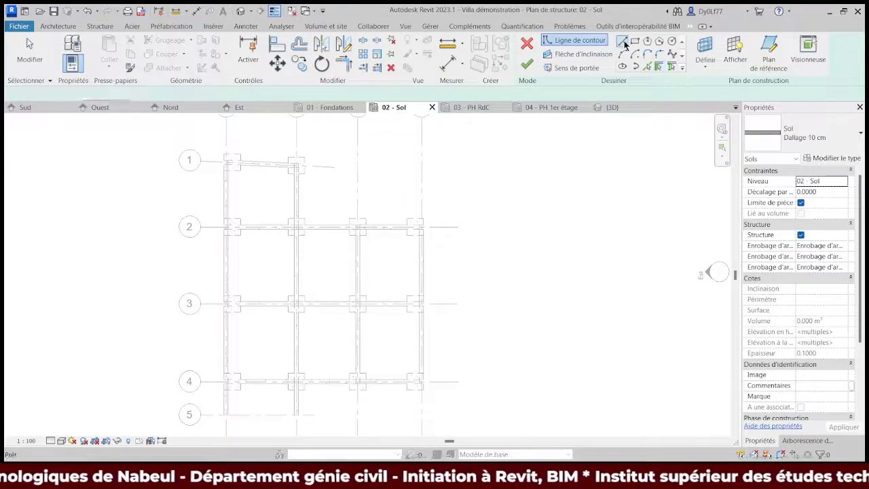
{"action": "scroll", "coordinate": [237, 163], "scroll_direction": "up", "scroll_amount": 2}
{"action": "scroll", "coordinate": [233, 167], "scroll_direction": "up", "scroll_amount": 2}
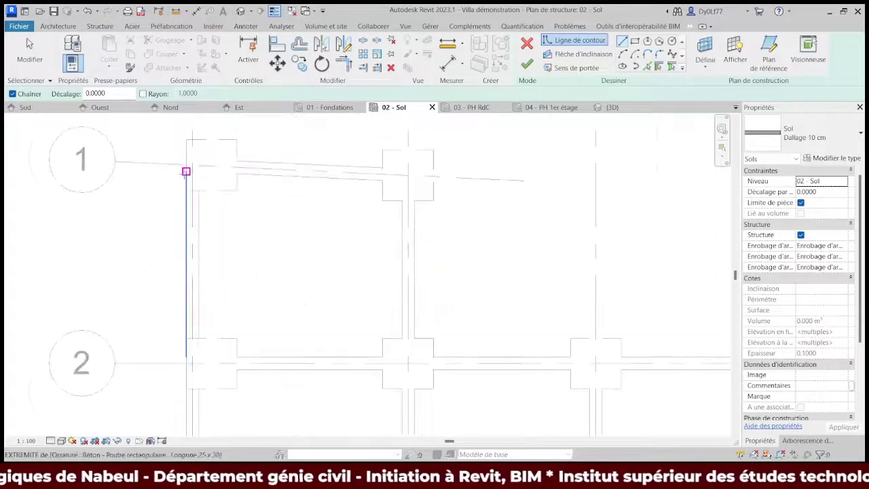
{"action": "scroll", "coordinate": [186, 171], "scroll_direction": "up", "scroll_amount": 2}
{"action": "scroll", "coordinate": [186, 161], "scroll_direction": "up", "scroll_amount": 2}
{"action": "left_click", "coordinate": [184, 154]}
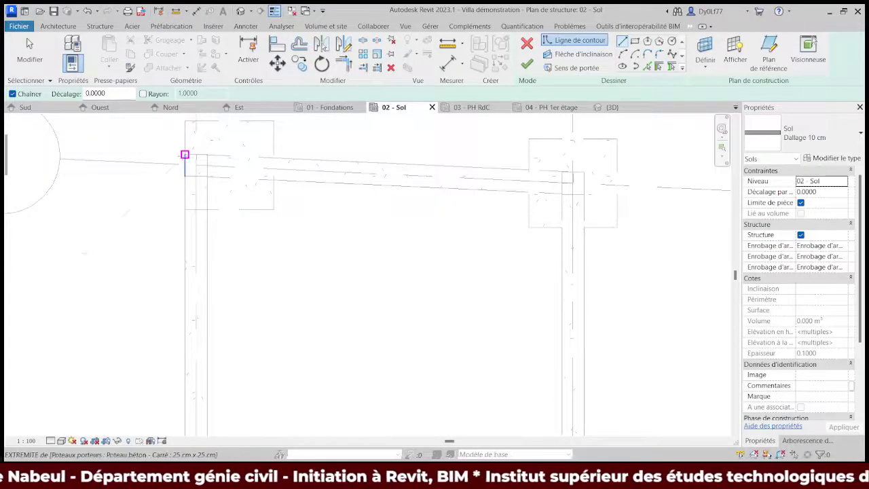
{"action": "scroll", "coordinate": [202, 204], "scroll_direction": "down", "scroll_amount": 3}
{"action": "scroll", "coordinate": [310, 361], "scroll_direction": "down", "scroll_amount": 3}
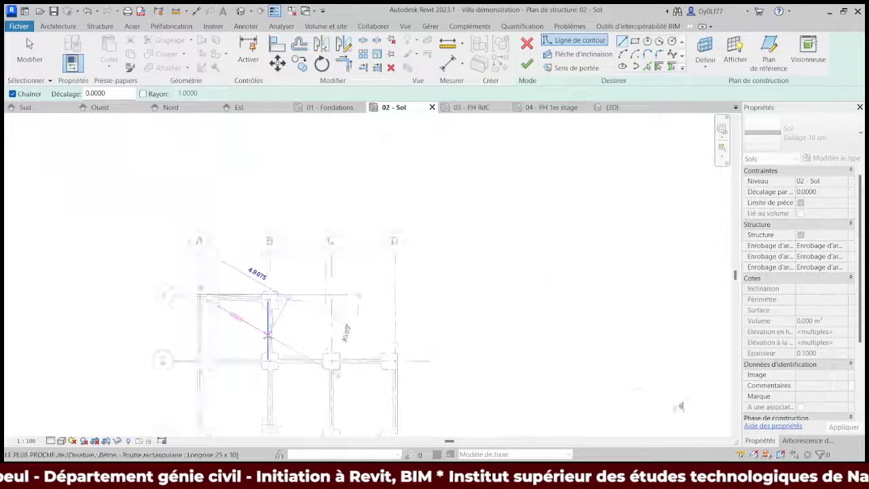
{"action": "scroll", "coordinate": [268, 334], "scroll_direction": "up", "scroll_amount": 3}
{"action": "scroll", "coordinate": [301, 135], "scroll_direction": "up", "scroll_amount": 2}
{"action": "scroll", "coordinate": [251, 254], "scroll_direction": "up", "scroll_amount": 2}
{"action": "scroll", "coordinate": [252, 256], "scroll_direction": "up", "scroll_amount": 1}
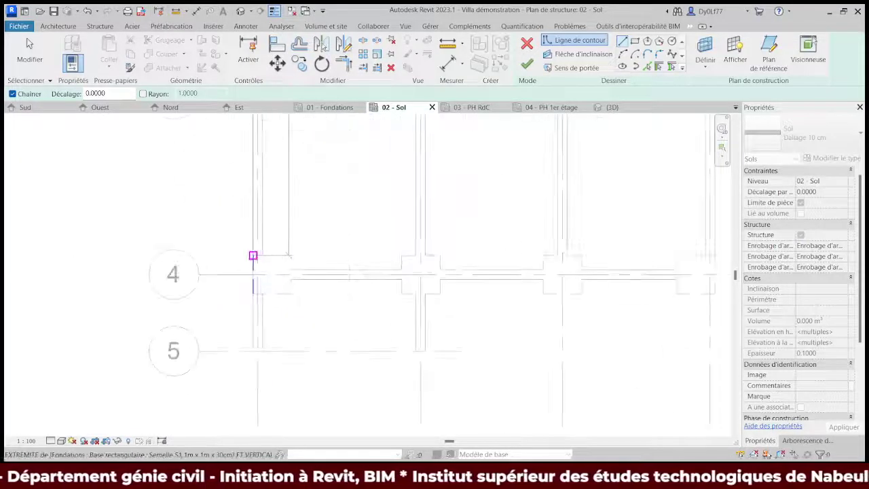
{"action": "scroll", "coordinate": [253, 256], "scroll_direction": "up", "scroll_amount": 2}
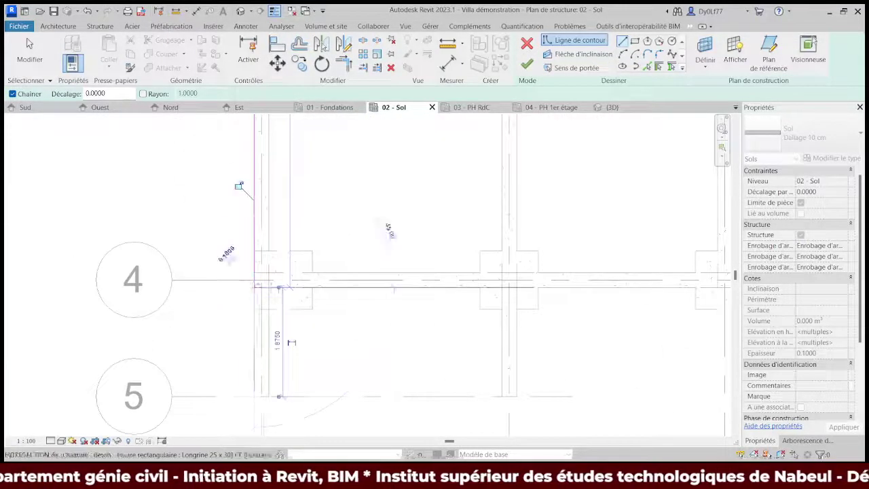
{"action": "left_click", "coordinate": [253, 287]}
{"action": "middle_click_drag", "start_coordinate": [282, 288], "coordinate": [137, 289]}
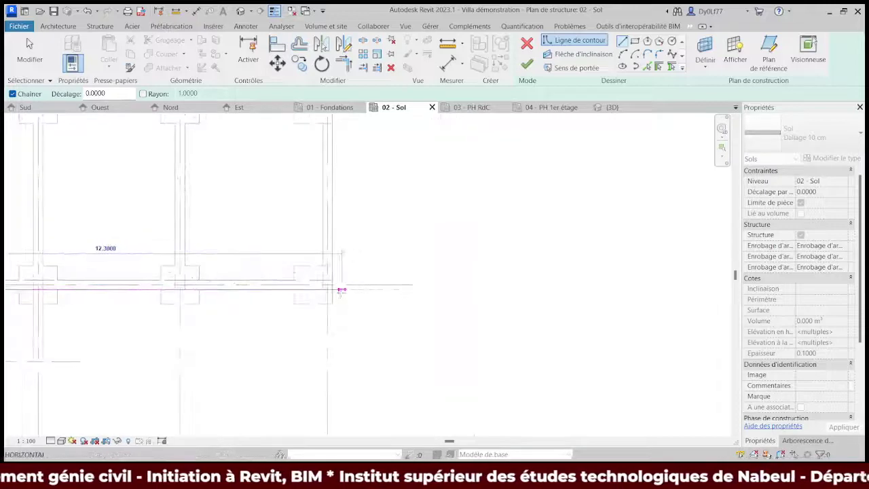
{"action": "scroll", "coordinate": [333, 288], "scroll_direction": "up", "scroll_amount": 2}
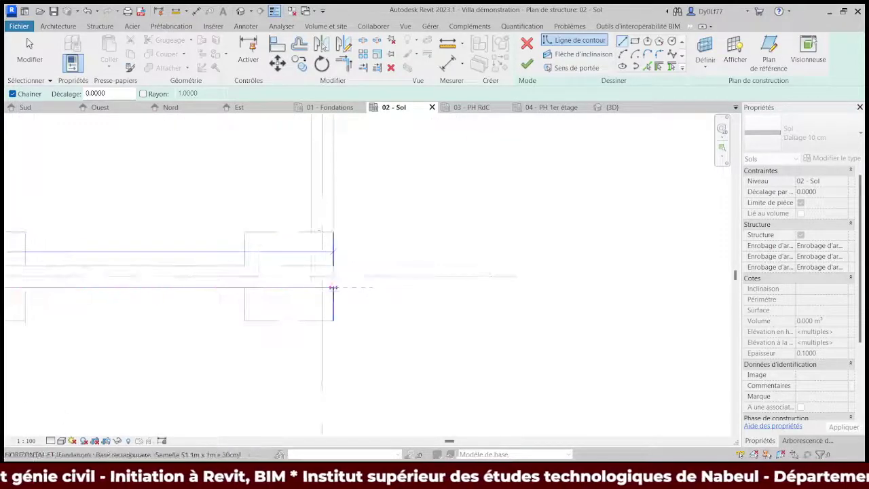
{"action": "left_click", "coordinate": [333, 288]}
{"action": "scroll", "coordinate": [374, 288], "scroll_direction": "down", "scroll_amount": 2}
{"action": "middle_click_drag", "start_coordinate": [374, 288], "coordinate": [370, 387]}
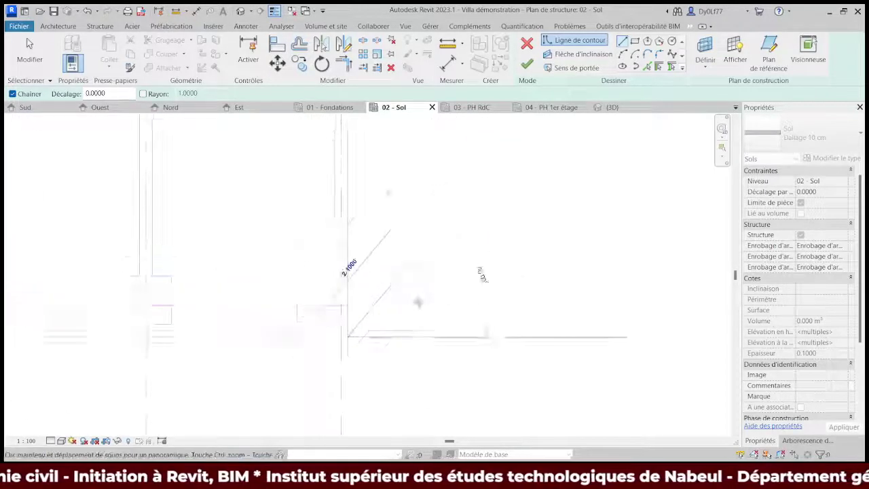
Pick the east, grid 2, grids 1–2 and grid 1 beam edges as further boundary lines
{"action": "left_click", "coordinate": [648, 68]}
{"action": "scroll", "coordinate": [419, 211], "scroll_direction": "up", "scroll_amount": 2}
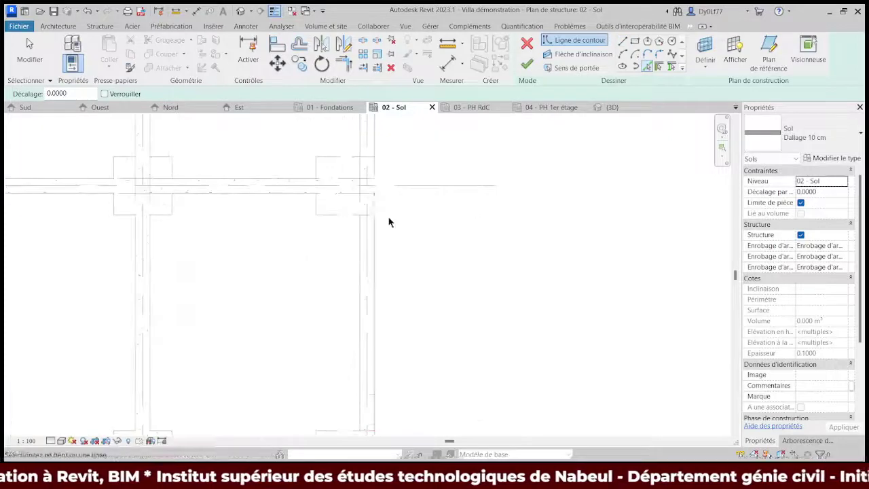
{"action": "left_click", "coordinate": [375, 235]}
{"action": "scroll", "coordinate": [439, 251], "scroll_direction": "down", "scroll_amount": 2}
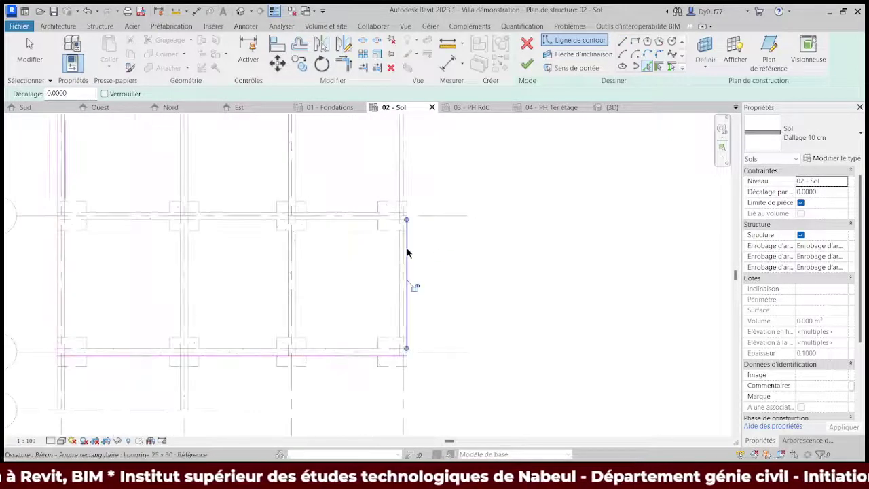
{"action": "middle_click_drag", "start_coordinate": [433, 343], "coordinate": [413, 326]}
{"action": "scroll", "coordinate": [413, 326], "scroll_direction": "down", "scroll_amount": 2}
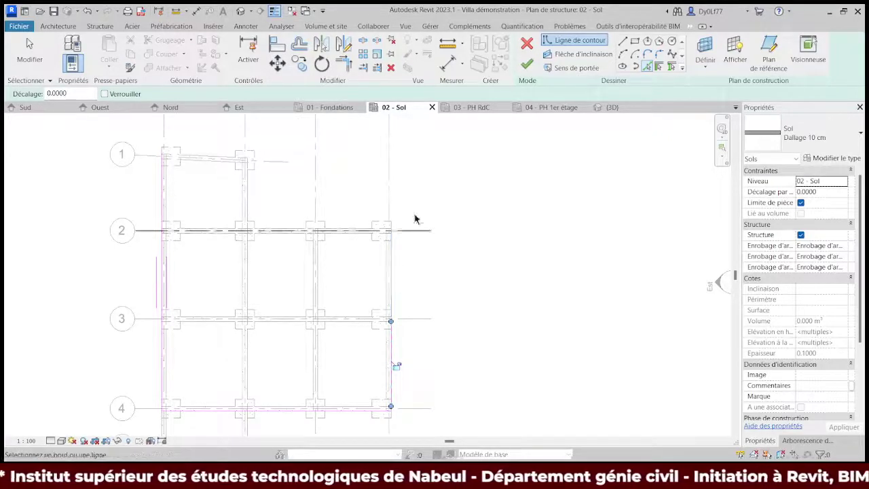
{"action": "scroll", "coordinate": [349, 229], "scroll_direction": "up", "scroll_amount": 2}
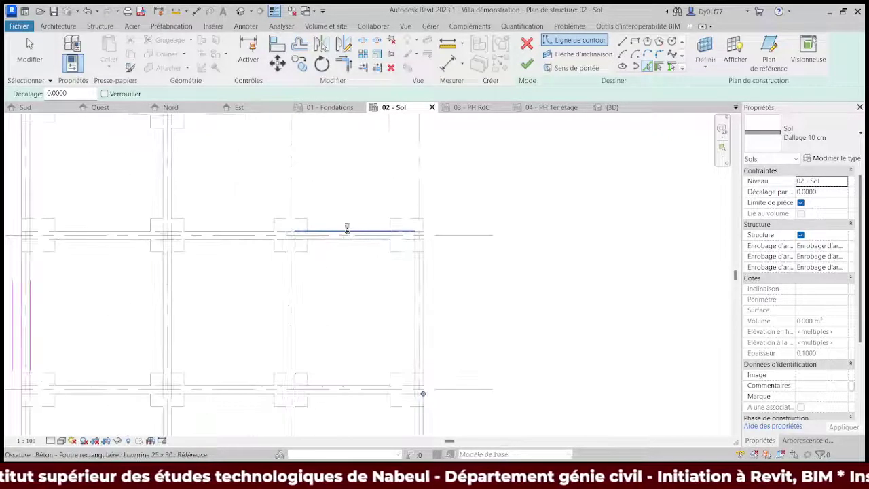
{"action": "left_click", "coordinate": [346, 229]}
{"action": "mouse_move", "coordinate": [340, 243]}
{"action": "middle_mouse_down"}
{"action": "mouse_move", "coordinate": [368, 258]}
{"action": "mouse_move", "coordinate": [322, 237]}
{"action": "middle_mouse_up"}
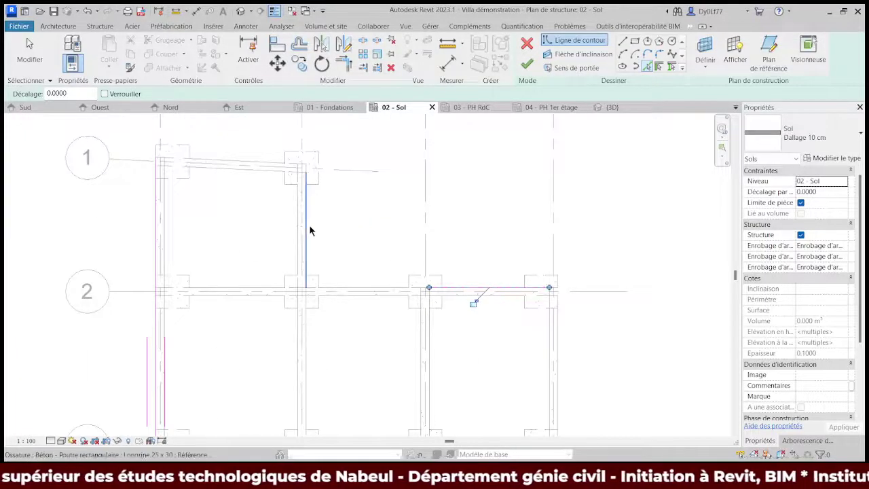
{"action": "left_click", "coordinate": [309, 229]}
{"action": "left_click", "coordinate": [241, 160]}
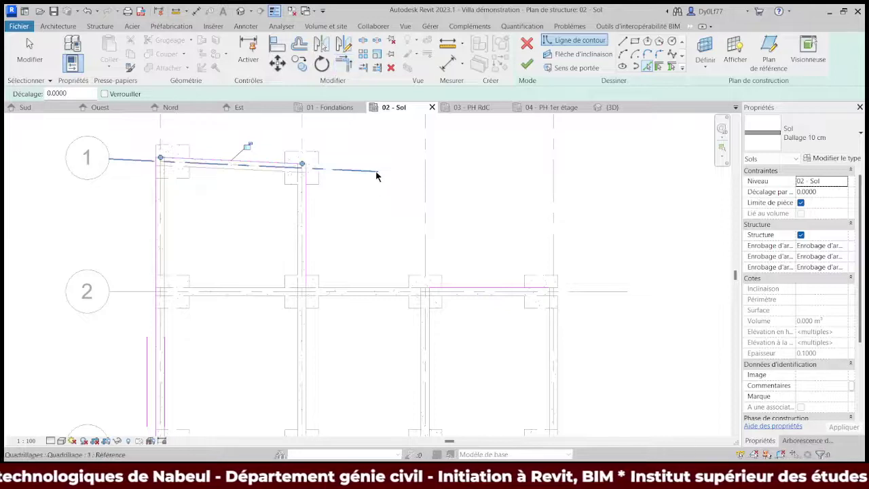
Stop picking lines and trim the east boundary corners with Trim/Extend to Corner (TR)
{"action": "key", "text": "Escape"}
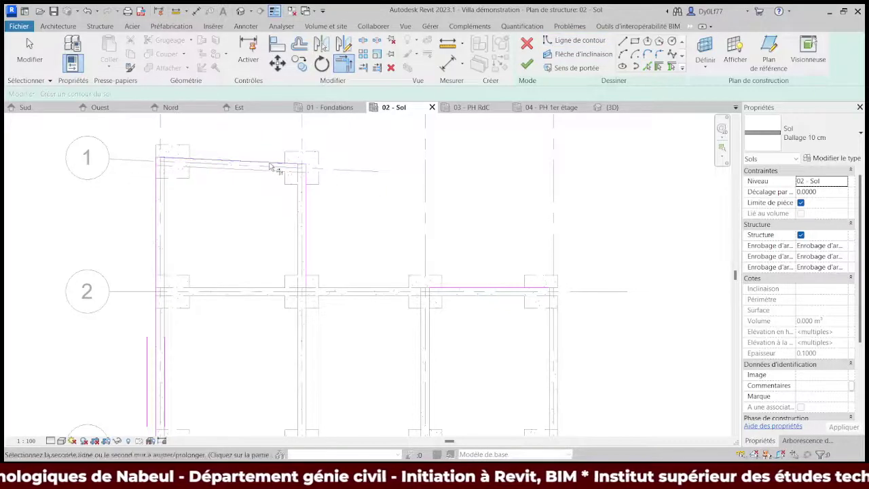
{"action": "key", "text": "t"}
{"action": "key", "text": "r"}
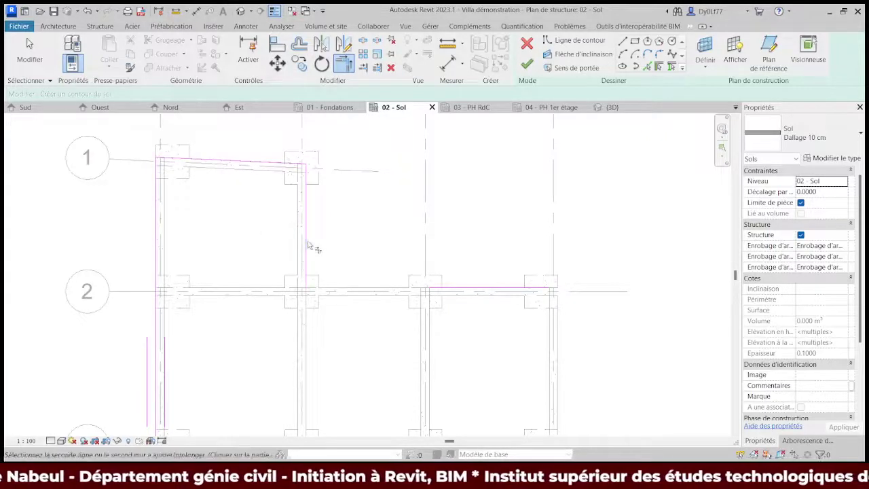
{"action": "scroll", "coordinate": [479, 291], "scroll_direction": "up", "scroll_amount": 2}
{"action": "middle_click_drag", "start_coordinate": [442, 274], "coordinate": [398, 178]}
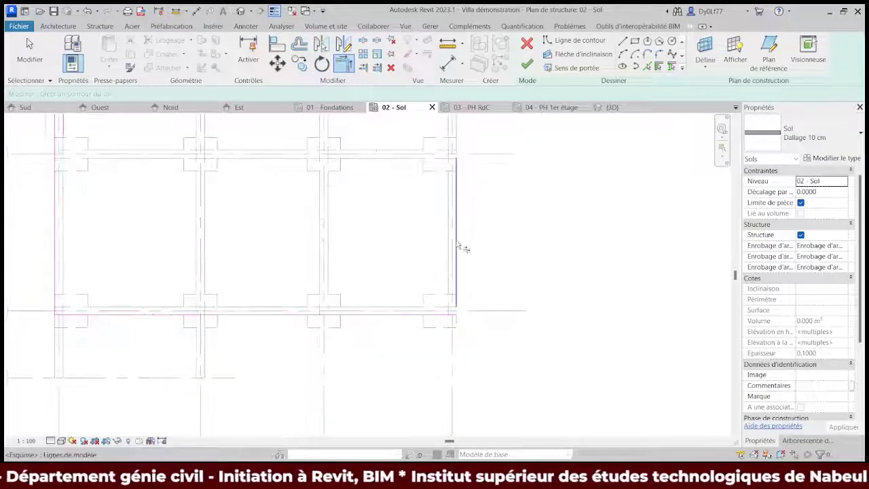
Run TR again on the remaining boundary corners to close the slab outline
{"action": "key", "text": "t"}
{"action": "key", "text": "r"}
{"action": "scroll", "coordinate": [462, 319], "scroll_direction": "up", "scroll_amount": 3}
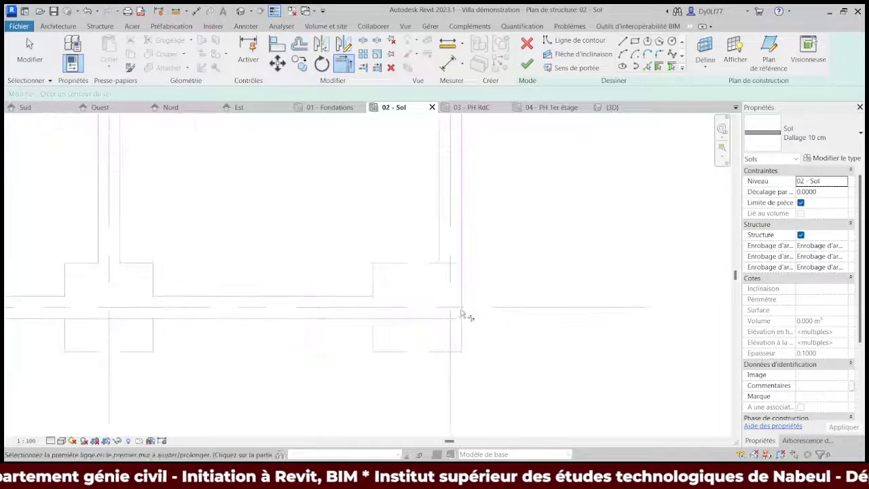
{"action": "scroll", "coordinate": [466, 313], "scroll_direction": "up", "scroll_amount": 2}
{"action": "scroll", "coordinate": [469, 305], "scroll_direction": "up", "scroll_amount": 2}
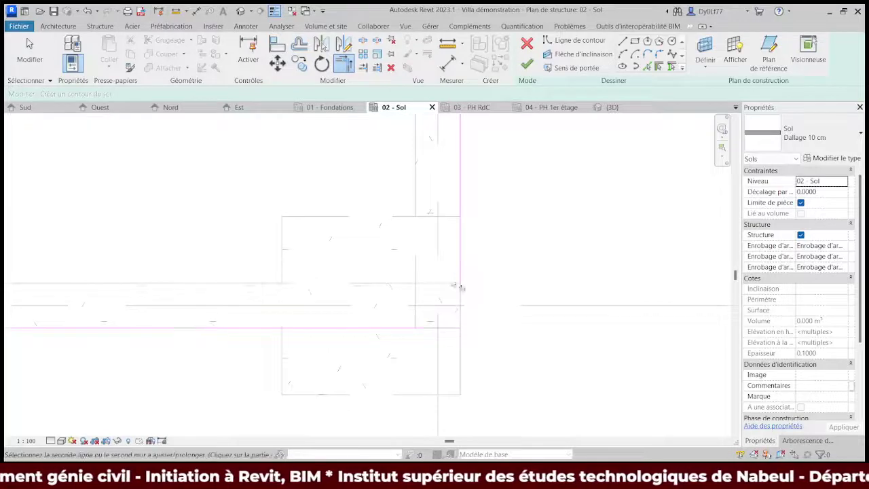
{"action": "scroll", "coordinate": [476, 285], "scroll_direction": "down", "scroll_amount": 2}
{"action": "scroll", "coordinate": [497, 288], "scroll_direction": "down", "scroll_amount": 3}
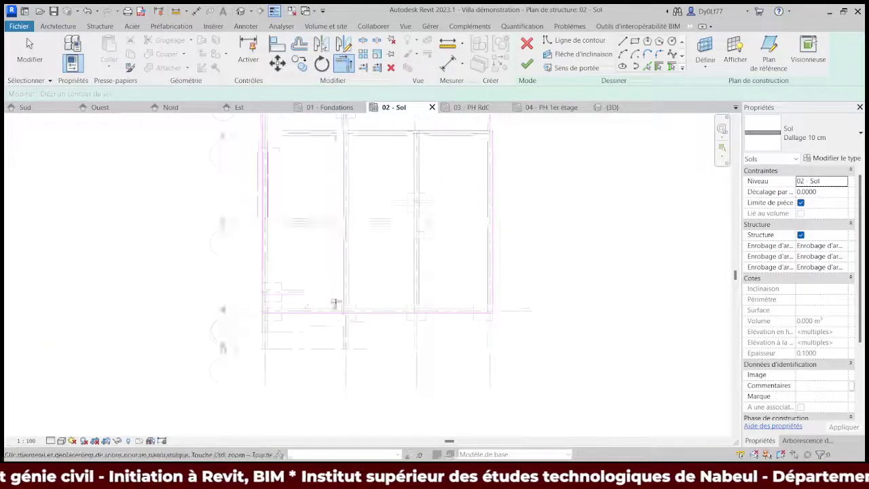
{"action": "scroll", "coordinate": [263, 270], "scroll_direction": "up", "scroll_amount": 2}
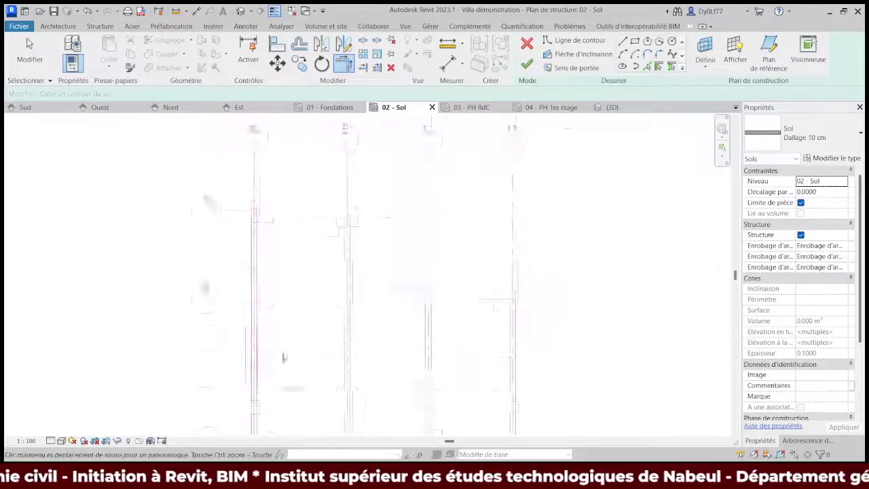
{"action": "scroll", "coordinate": [269, 231], "scroll_direction": "down", "scroll_amount": 2}
{"action": "scroll", "coordinate": [438, 264], "scroll_direction": "down", "scroll_amount": 2}
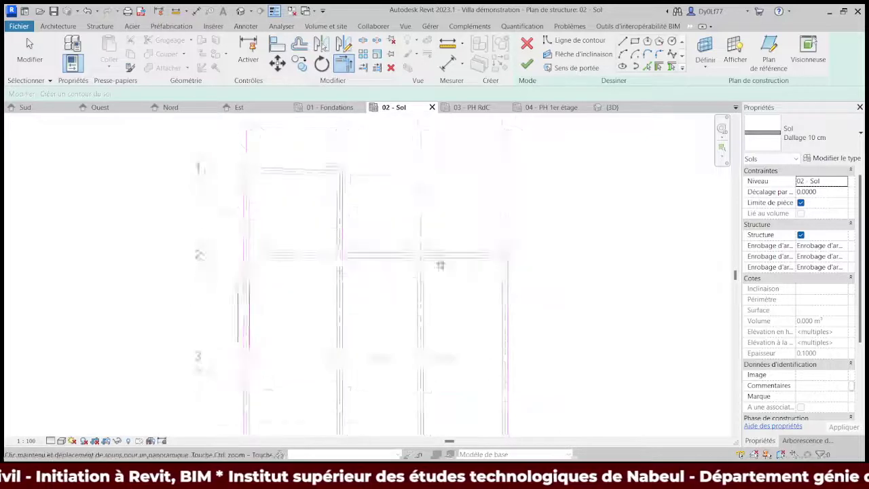
Finish the 132.585 m² Dallage 10 cm slab and orbit the 3D view to check it over beams and footings
{"action": "left_click", "coordinate": [525, 68]}
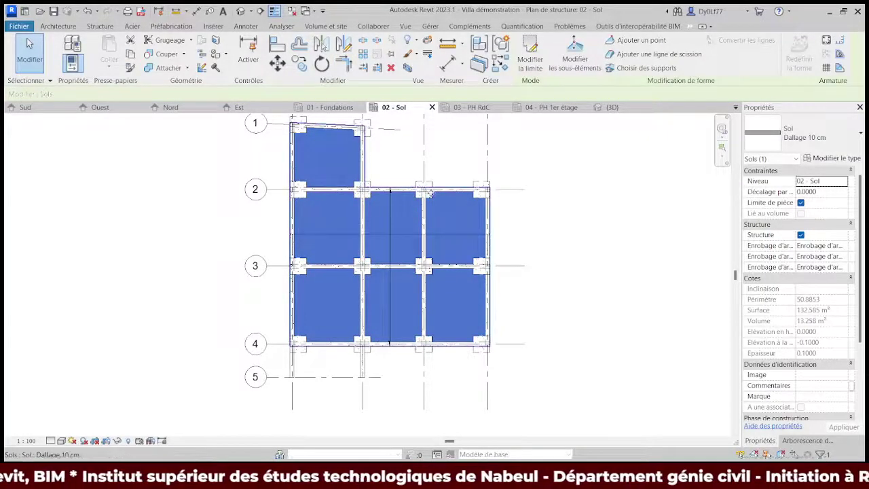
{"action": "left_click", "coordinate": [508, 136]}
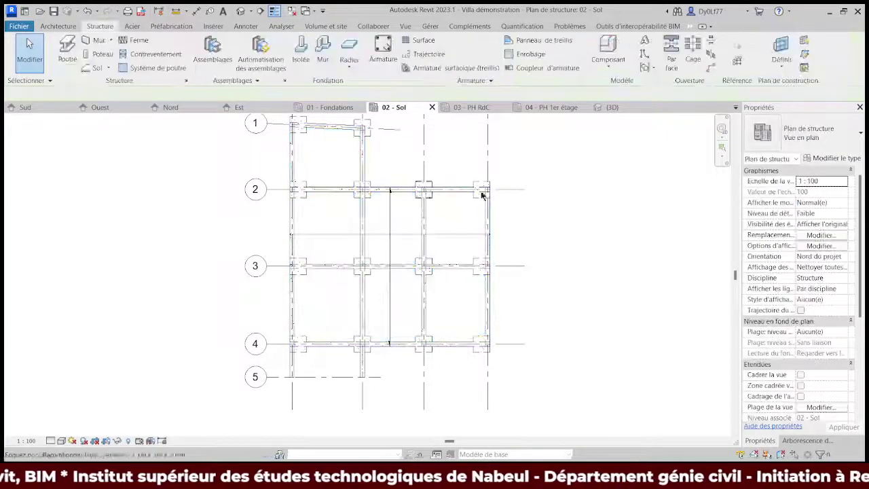
{"action": "left_click", "coordinate": [609, 108]}
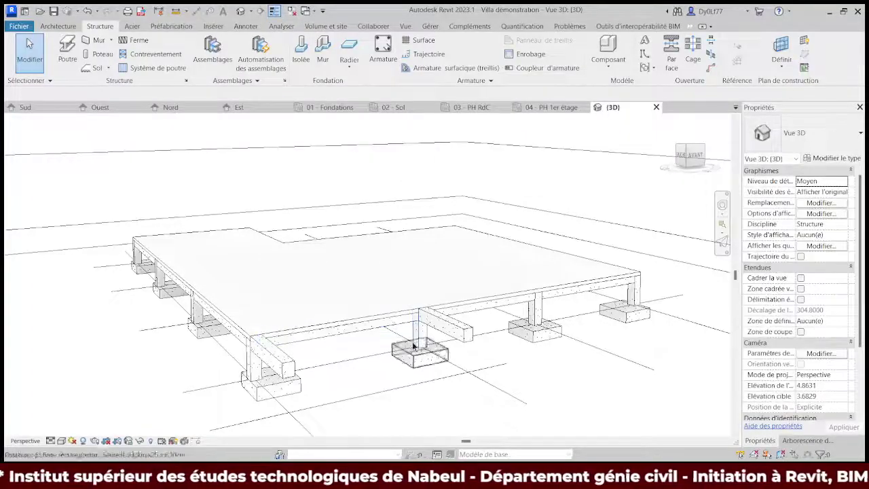
{"action": "middle_click_drag", "start_coordinate": [365, 320], "coordinate": [481, 350], "text": "shift"}
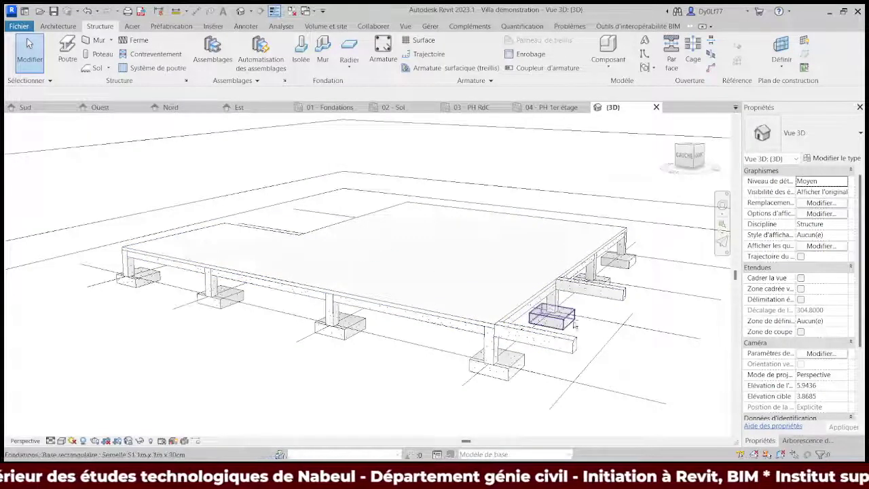
{"action": "mouse_move", "coordinate": [577, 316]}
{"action": "middle_mouse_down", "text": "shift"}
{"action": "mouse_move", "coordinate": [456, 323]}
{"action": "mouse_move", "coordinate": [315, 287]}
{"action": "mouse_move", "coordinate": [326, 272]}
{"action": "mouse_move", "coordinate": [315, 267]}
{"action": "mouse_move", "coordinate": [376, 281]}
{"action": "middle_mouse_up", "text": "shift"}
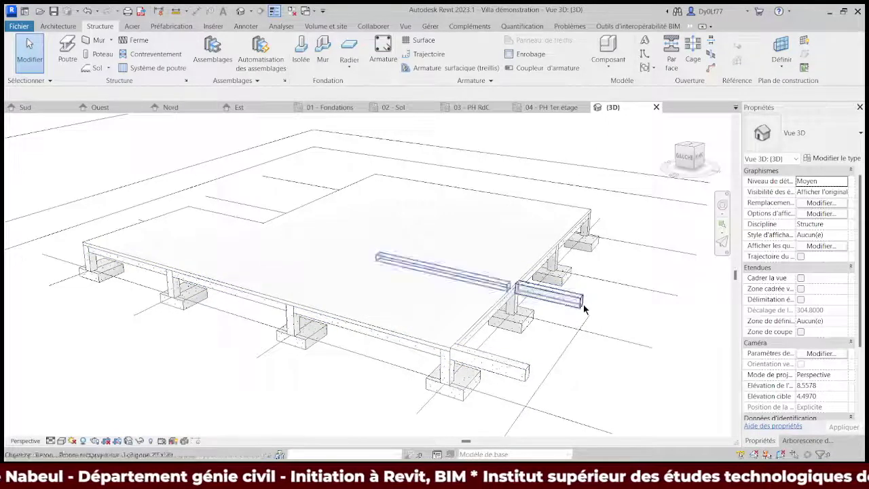
{"action": "middle_click_drag", "start_coordinate": [584, 309], "coordinate": [430, 307]}
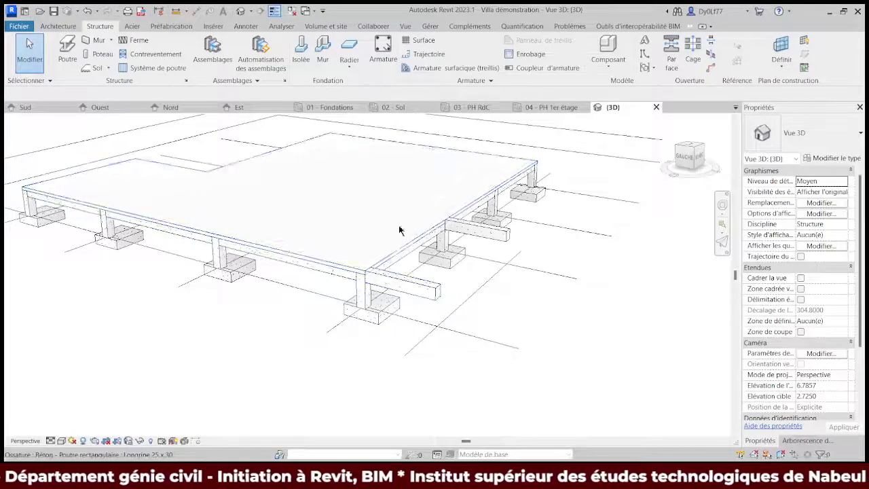
{"action": "left_click", "coordinate": [390, 107]}
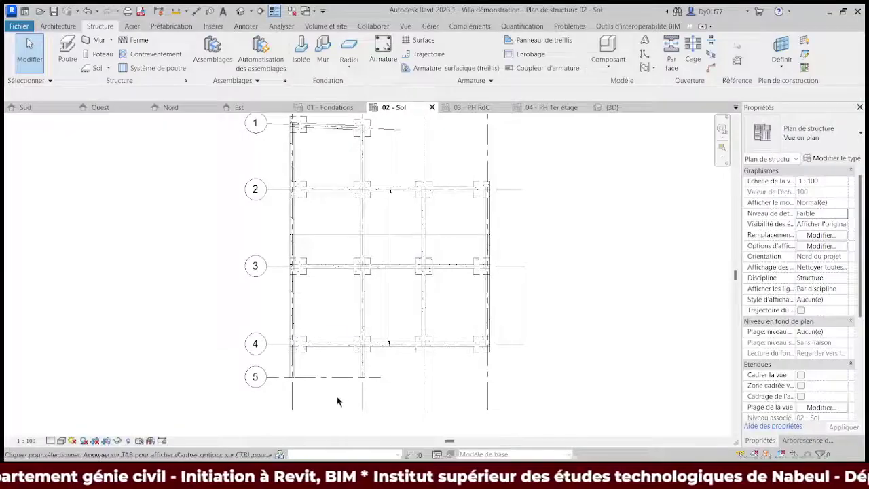
Place two Dé 60 x 60 x 60 isolated footings at grid 5 intersections on 02 - Sol
{"action": "scroll", "coordinate": [366, 387], "scroll_direction": "up", "scroll_amount": 3}
{"action": "scroll", "coordinate": [408, 224], "scroll_direction": "up", "scroll_amount": 1}
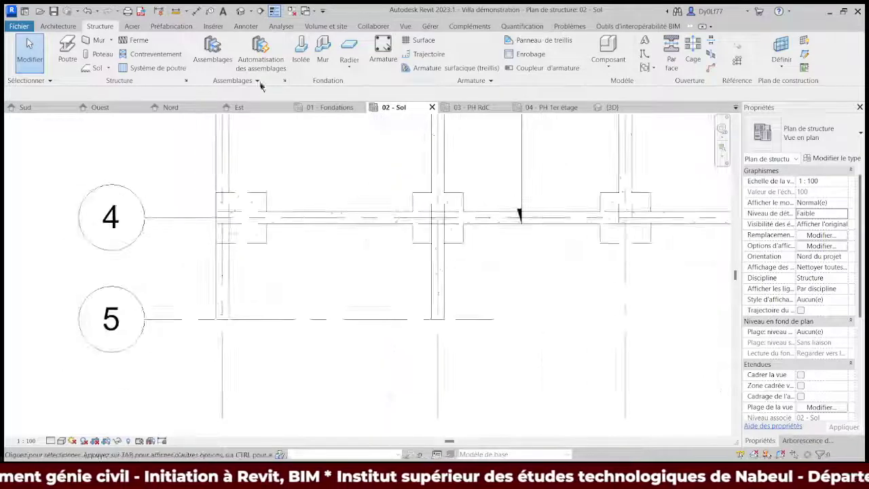
{"action": "left_click", "coordinate": [301, 54]}
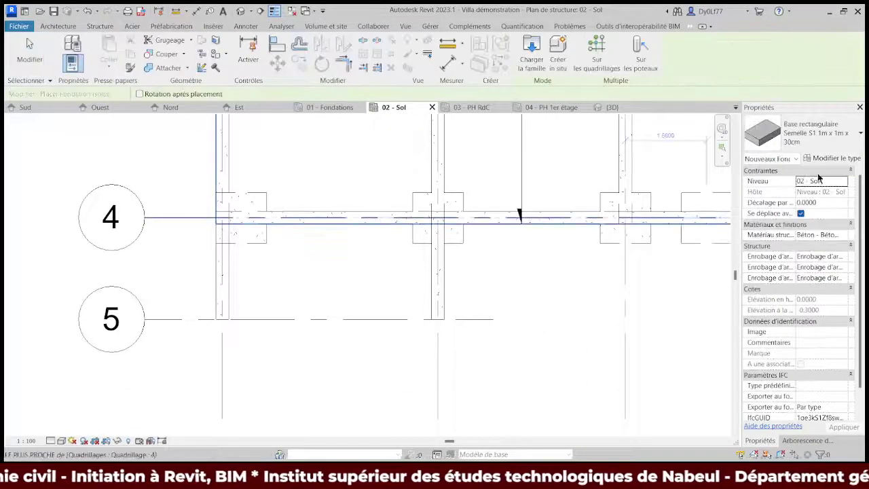
{"action": "left_click", "coordinate": [840, 159]}
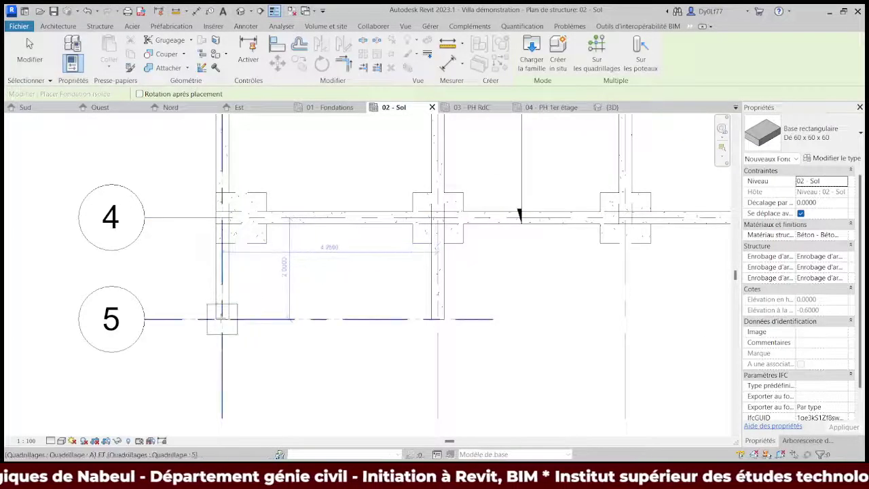
{"action": "scroll", "coordinate": [222, 319], "scroll_direction": "up", "scroll_amount": 2}
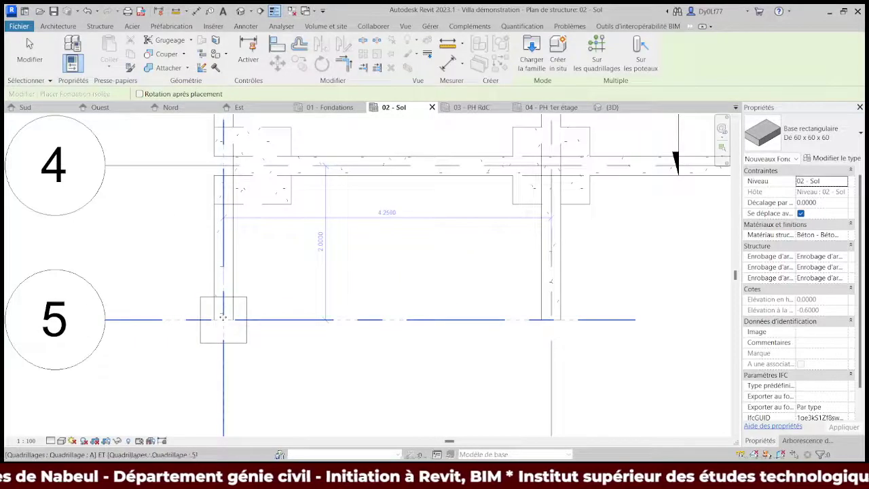
{"action": "left_click", "coordinate": [222, 317]}
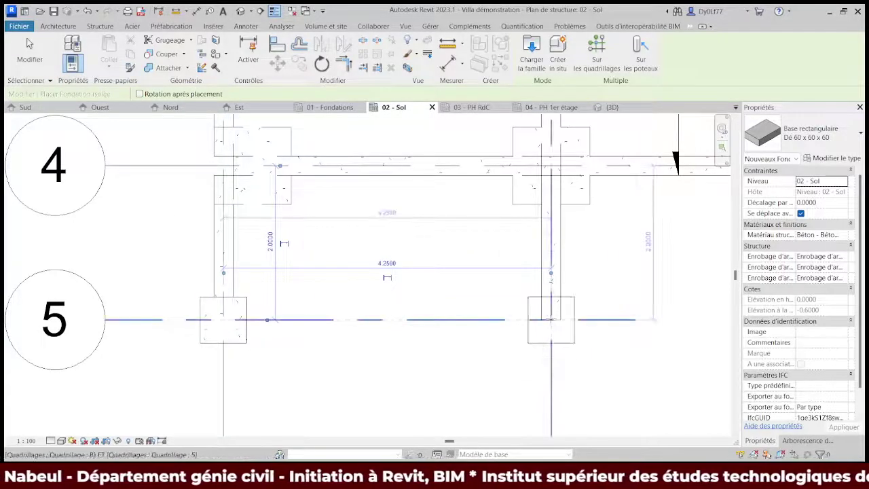
{"action": "left_click", "coordinate": [551, 319]}
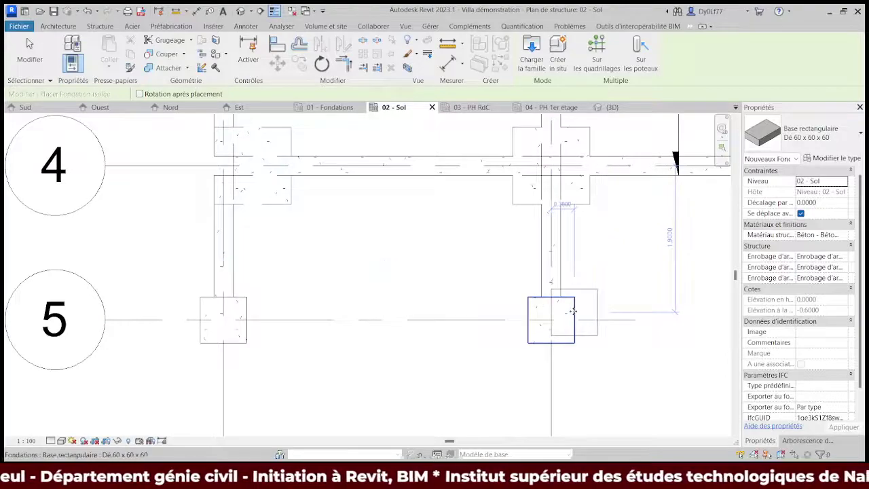
{"action": "key", "text": "Escape"}
{"action": "key", "text": "Escape"}
Zoom in on the new Dé block in the 3D view, then bring up the Sud elevation
{"action": "left_click", "coordinate": [612, 107]}
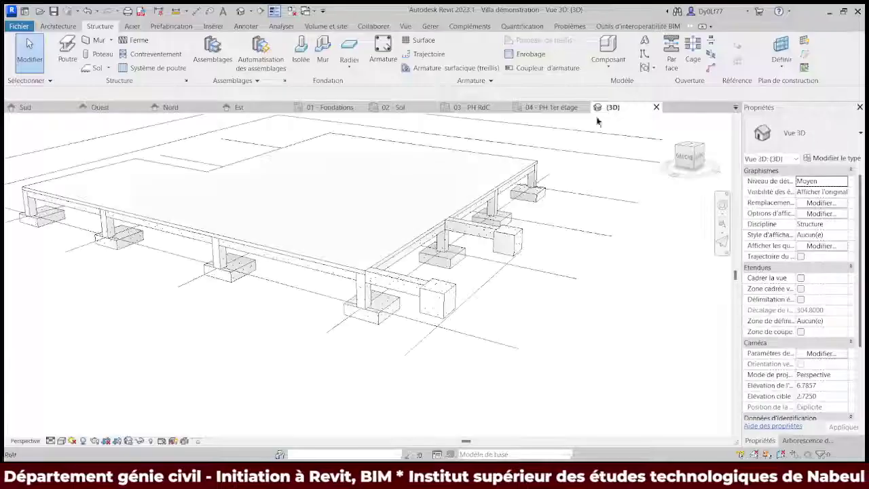
{"action": "scroll", "coordinate": [529, 306], "scroll_direction": "up", "scroll_amount": 2}
{"action": "scroll", "coordinate": [529, 306], "scroll_direction": "up", "scroll_amount": 2}
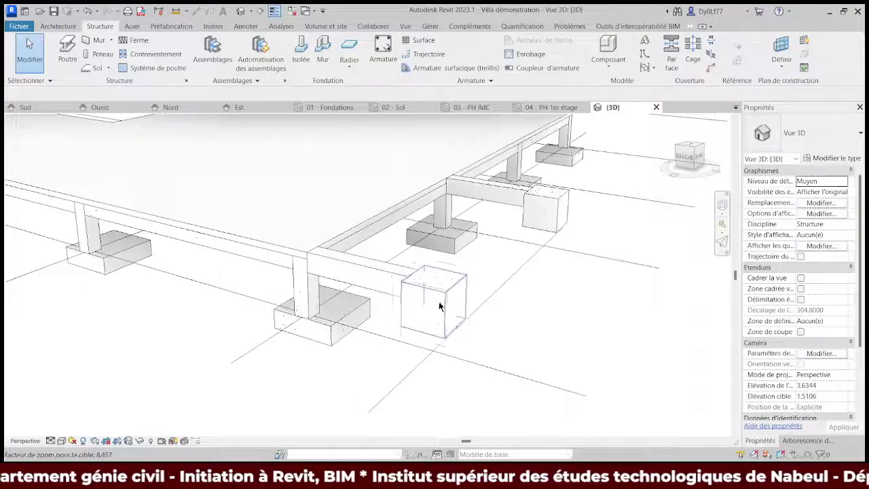
{"action": "scroll", "coordinate": [442, 302], "scroll_direction": "up", "scroll_amount": 2}
{"action": "scroll", "coordinate": [444, 301], "scroll_direction": "up", "scroll_amount": 1}
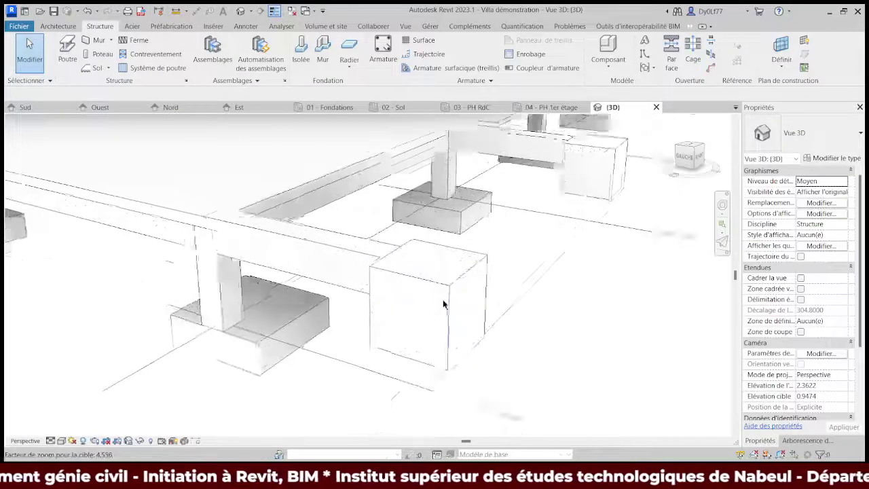
{"action": "scroll", "coordinate": [389, 278], "scroll_direction": "up", "scroll_amount": 1}
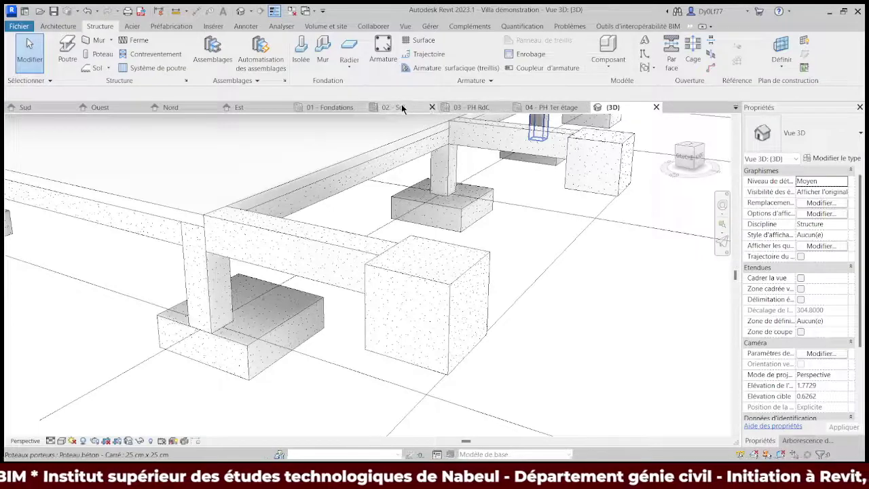
{"action": "left_click", "coordinate": [26, 107]}
{"action": "scroll", "coordinate": [147, 315], "scroll_direction": "up", "scroll_amount": 2}
In the Sud elevation, move the first grid 5 block down below the tie beam
{"action": "scroll", "coordinate": [152, 311], "scroll_direction": "up", "scroll_amount": 2}
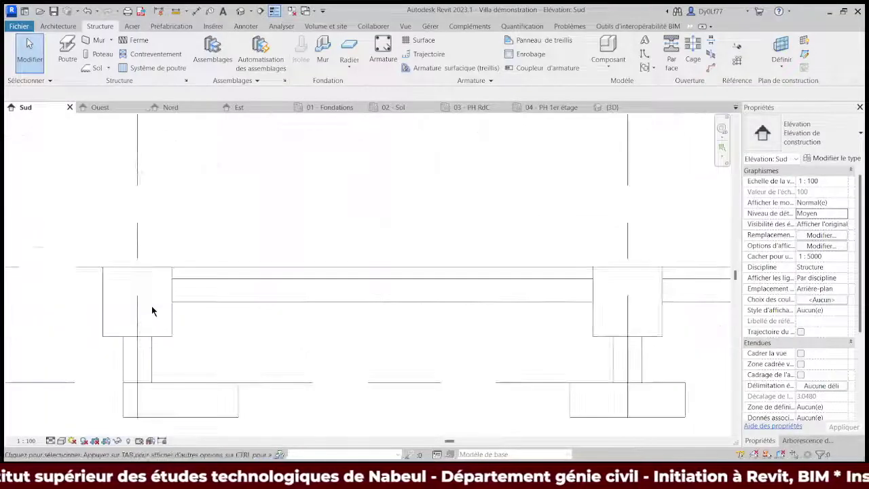
{"action": "scroll", "coordinate": [152, 311], "scroll_direction": "up", "scroll_amount": 2}
{"action": "left_click", "coordinate": [184, 279]}
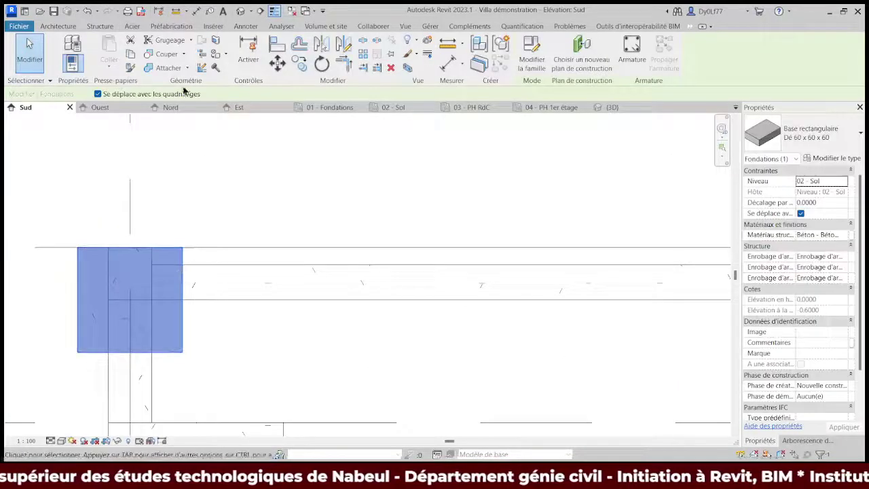
{"action": "left_click", "coordinate": [277, 64]}
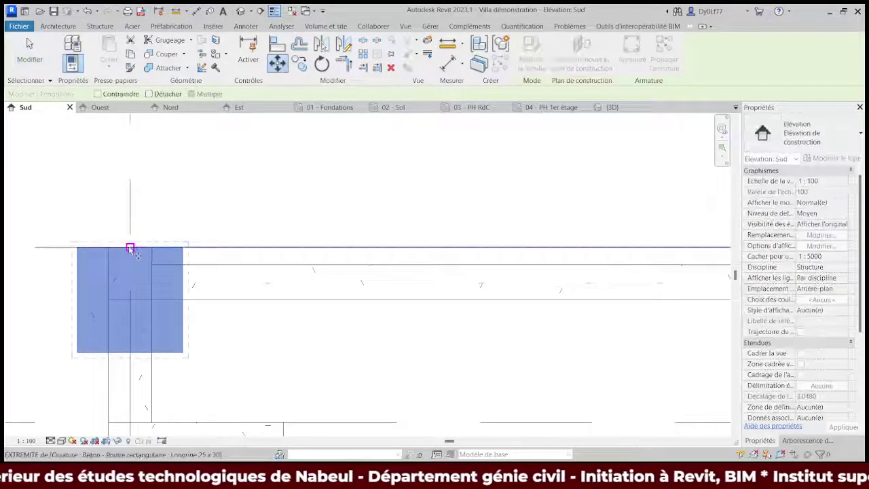
{"action": "left_click", "coordinate": [130, 249]}
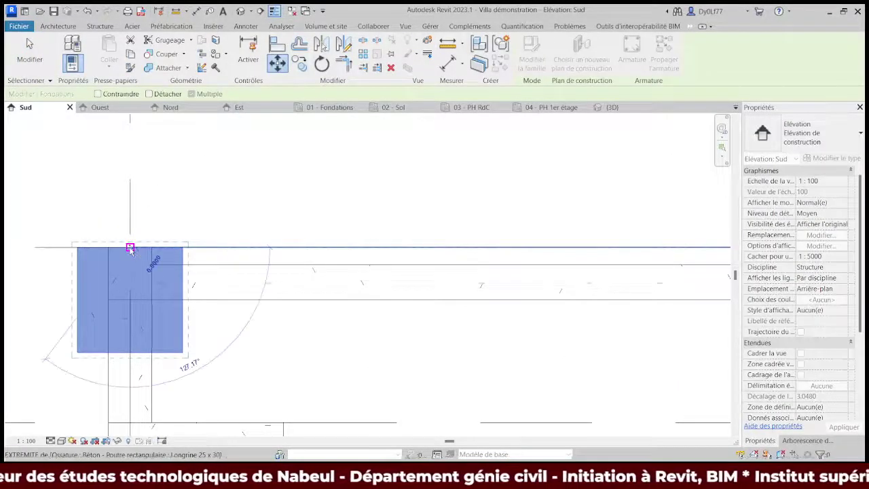
{"action": "left_click", "coordinate": [131, 301]}
{"action": "scroll", "coordinate": [409, 335], "scroll_direction": "down", "scroll_amount": 2}
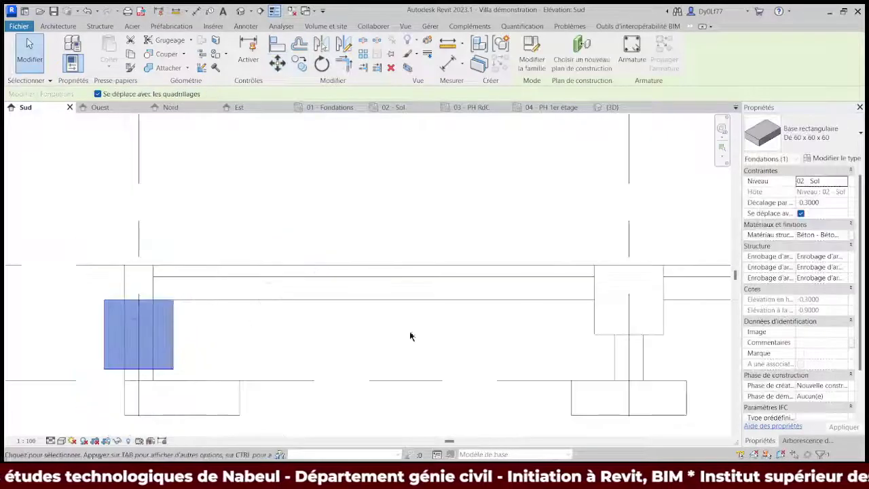
{"action": "scroll", "coordinate": [191, 305], "scroll_direction": "down", "scroll_amount": 2}
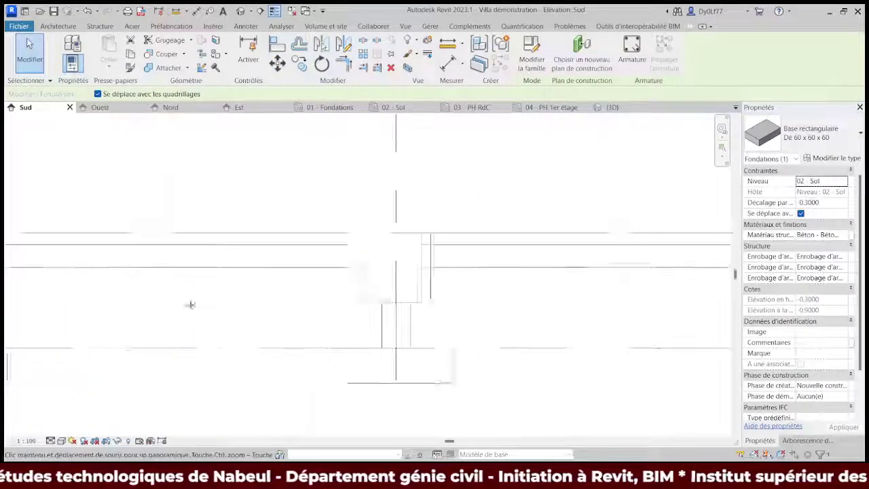
Lower the second grid 5 block the same way to the -0.30 offset
{"action": "left_click", "coordinate": [417, 289]}
{"action": "left_click", "coordinate": [277, 63]}
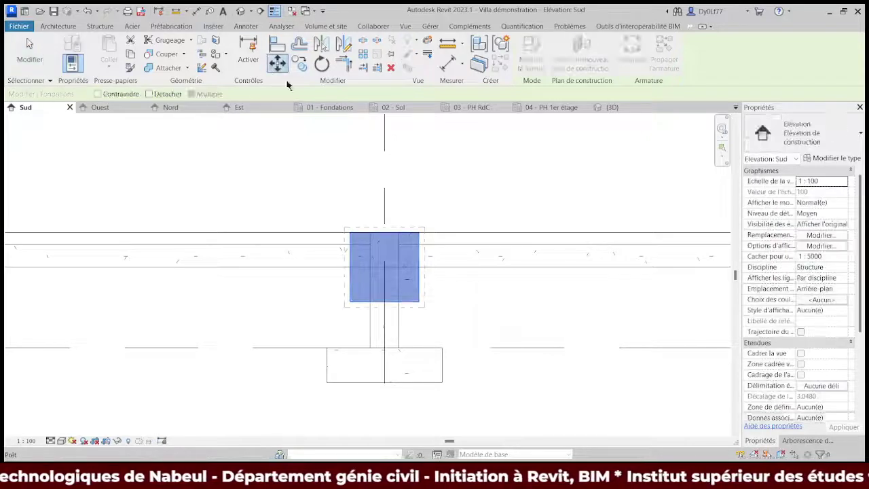
{"action": "left_click", "coordinate": [384, 233]}
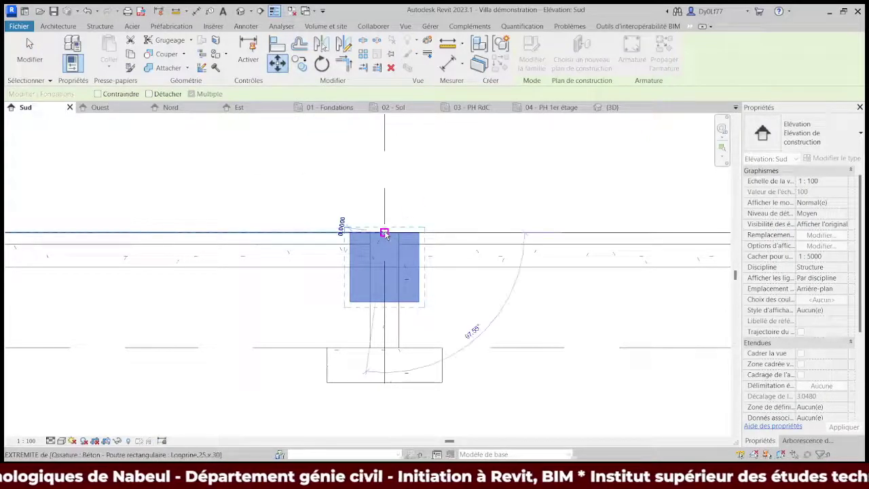
{"action": "left_click", "coordinate": [385, 270]}
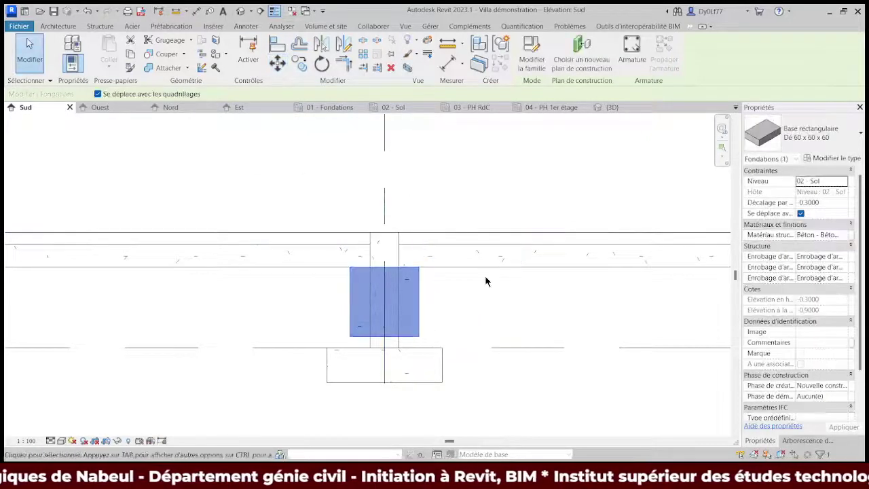
{"action": "key", "text": "Escape"}
{"action": "left_click", "coordinate": [626, 107]}
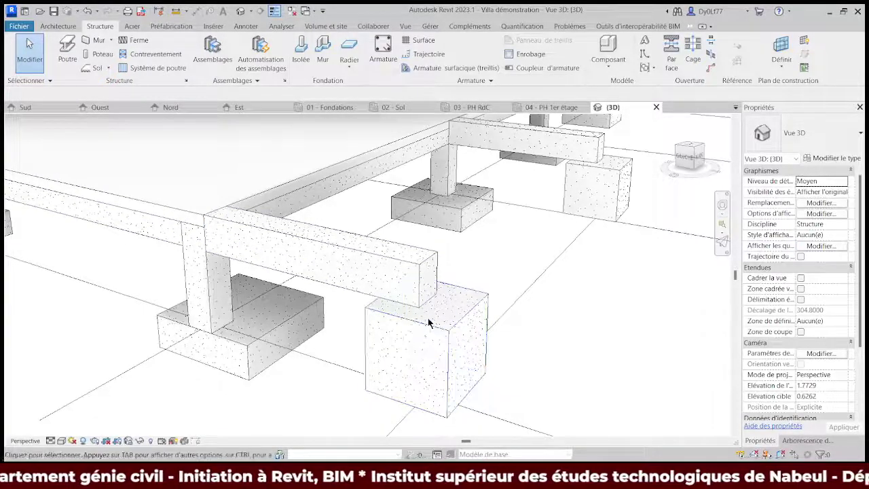
{"action": "scroll", "coordinate": [470, 325], "scroll_direction": "up", "scroll_amount": 3}
{"action": "scroll", "coordinate": [421, 319], "scroll_direction": "up", "scroll_amount": 3}
{"action": "scroll", "coordinate": [421, 324], "scroll_direction": "up", "scroll_amount": 2}
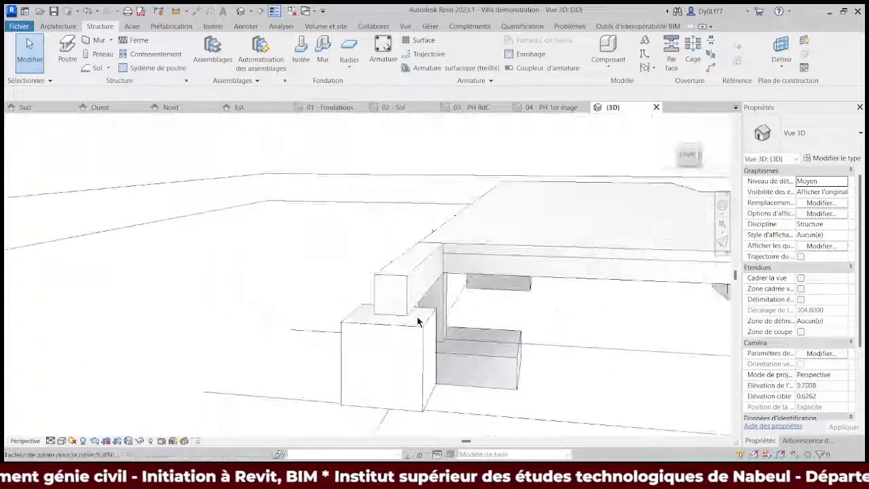
{"action": "scroll", "coordinate": [570, 339], "scroll_direction": "down", "scroll_amount": 2}
{"action": "scroll", "coordinate": [246, 278], "scroll_direction": "down", "scroll_amount": 3}
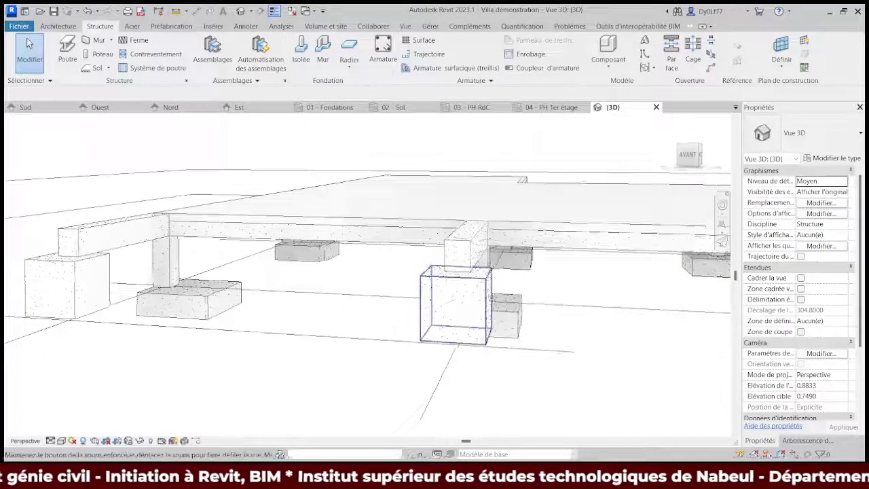
{"action": "scroll", "coordinate": [442, 306], "scroll_direction": "up", "scroll_amount": 3}
{"action": "middle_click_drag", "start_coordinate": [442, 306], "coordinate": [395, 298]}
{"action": "scroll", "coordinate": [395, 299], "scroll_direction": "down", "scroll_amount": 2}
{"action": "scroll", "coordinate": [398, 294], "scroll_direction": "down", "scroll_amount": 2}
{"action": "scroll", "coordinate": [497, 320], "scroll_direction": "down", "scroll_amount": 2}
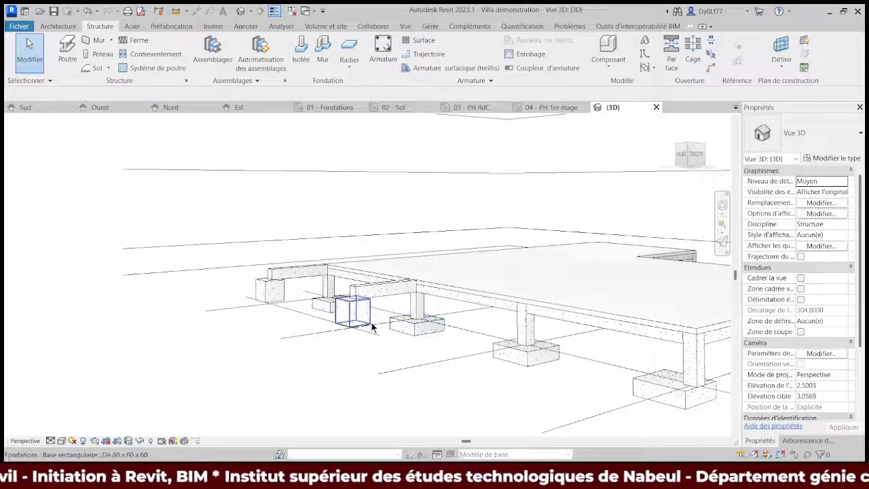
{"action": "scroll", "coordinate": [380, 330], "scroll_direction": "up", "scroll_amount": 1}
{"action": "scroll", "coordinate": [370, 328], "scroll_direction": "up", "scroll_amount": 2}
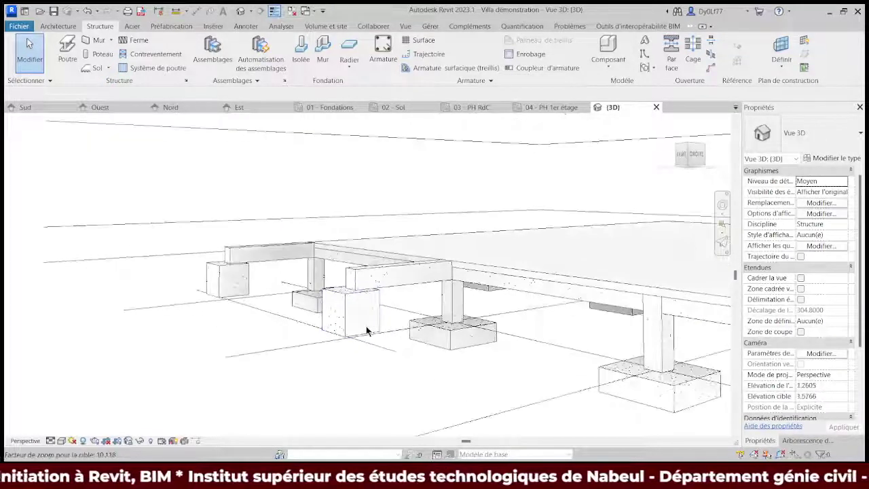
{"action": "scroll", "coordinate": [368, 331], "scroll_direction": "up", "scroll_amount": 1}
{"action": "scroll", "coordinate": [365, 332], "scroll_direction": "up", "scroll_amount": 1}
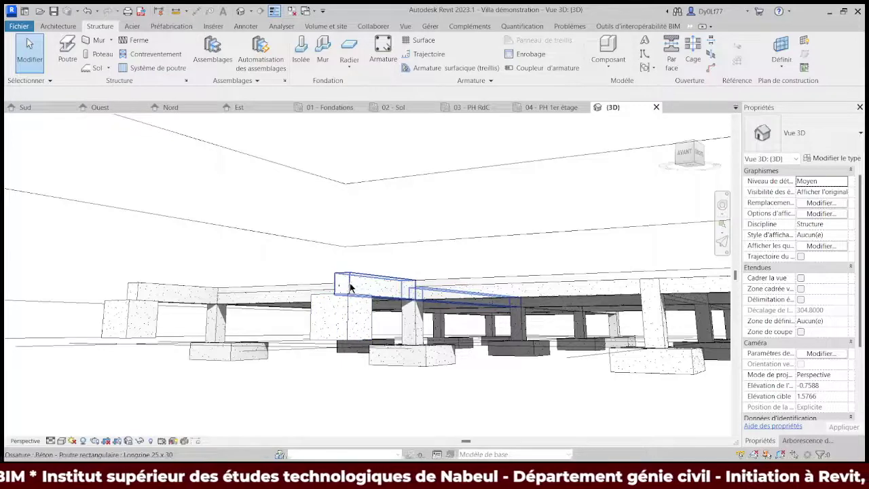
{"action": "middle_click_drag", "start_coordinate": [350, 288], "coordinate": [319, 292], "text": "shift"}
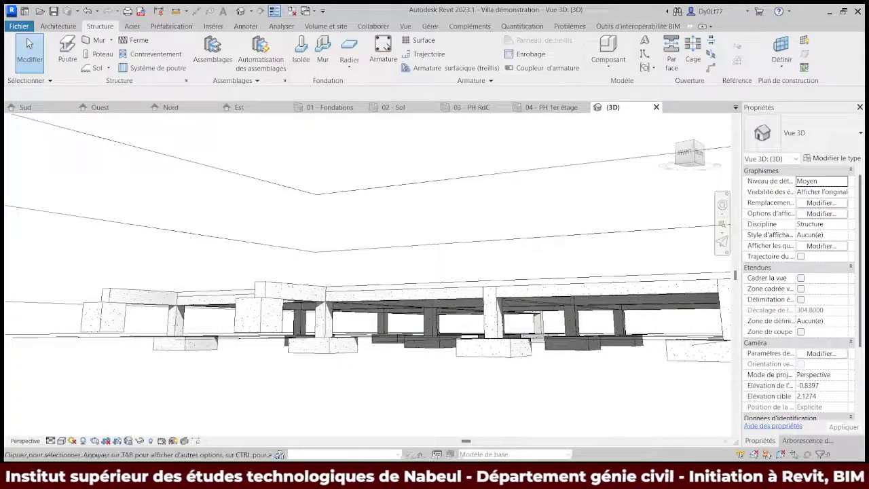